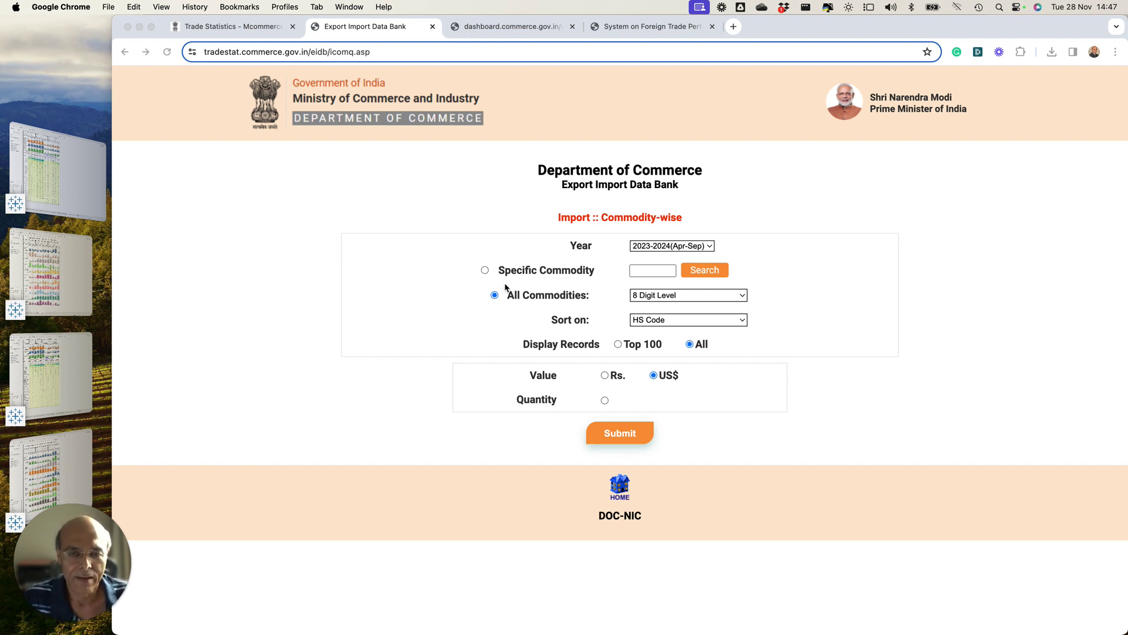
- Go to the Trade Statistics page and open the annual Export Import Data Bank, accepting the external link notice
{"action": "left_click", "coordinate": [268, 34]}
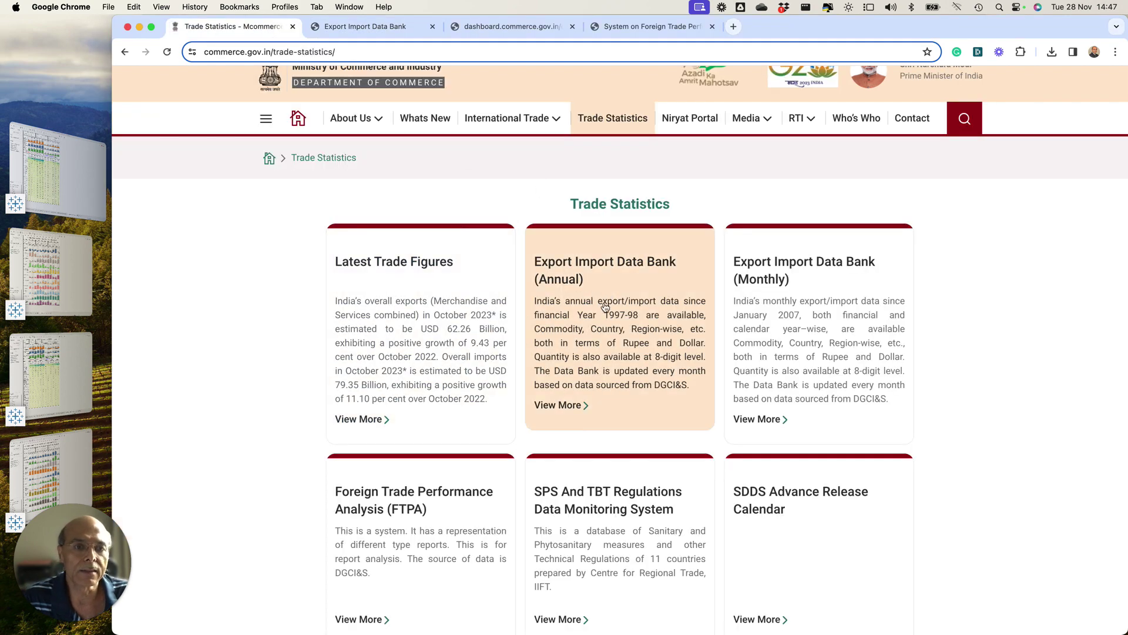
{"action": "left_click", "coordinate": [605, 306]}
{"action": "left_click", "coordinate": [717, 149]}
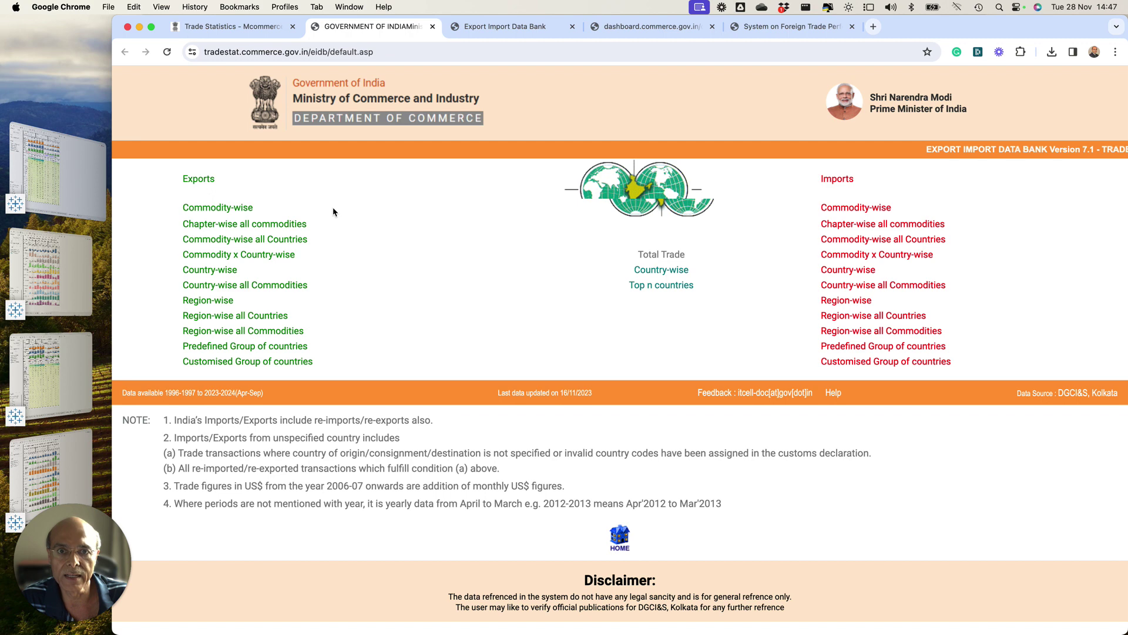
- Return to the Trade Statistics page and open the monthly Export Import Data Bank, accepting the external link notice
{"action": "left_click", "coordinate": [232, 26]}
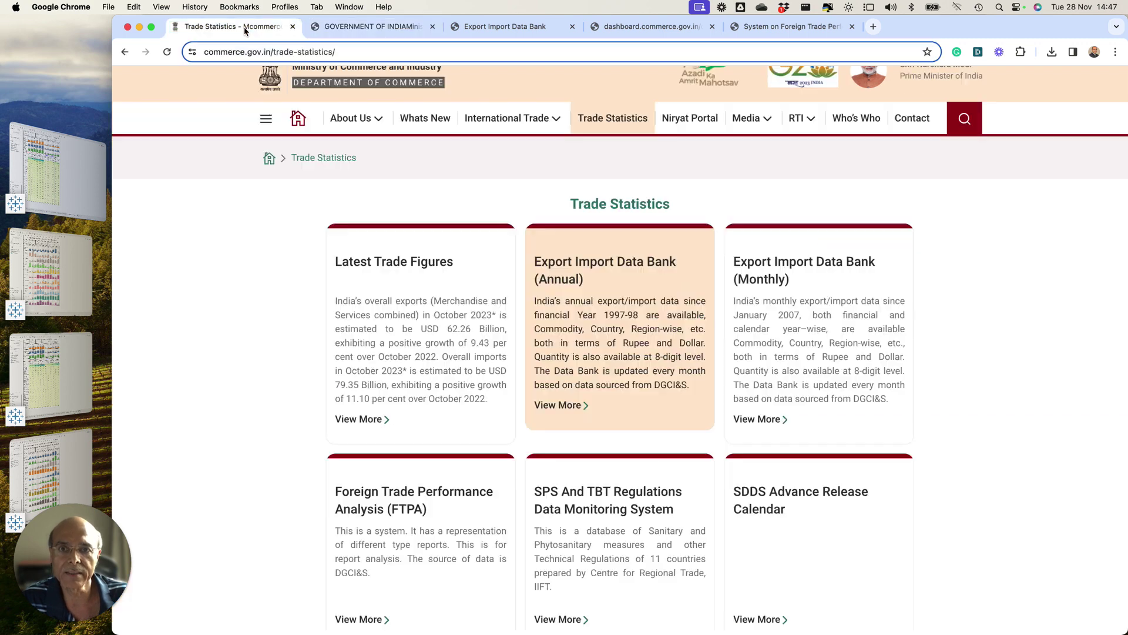
{"action": "left_click", "coordinate": [798, 310]}
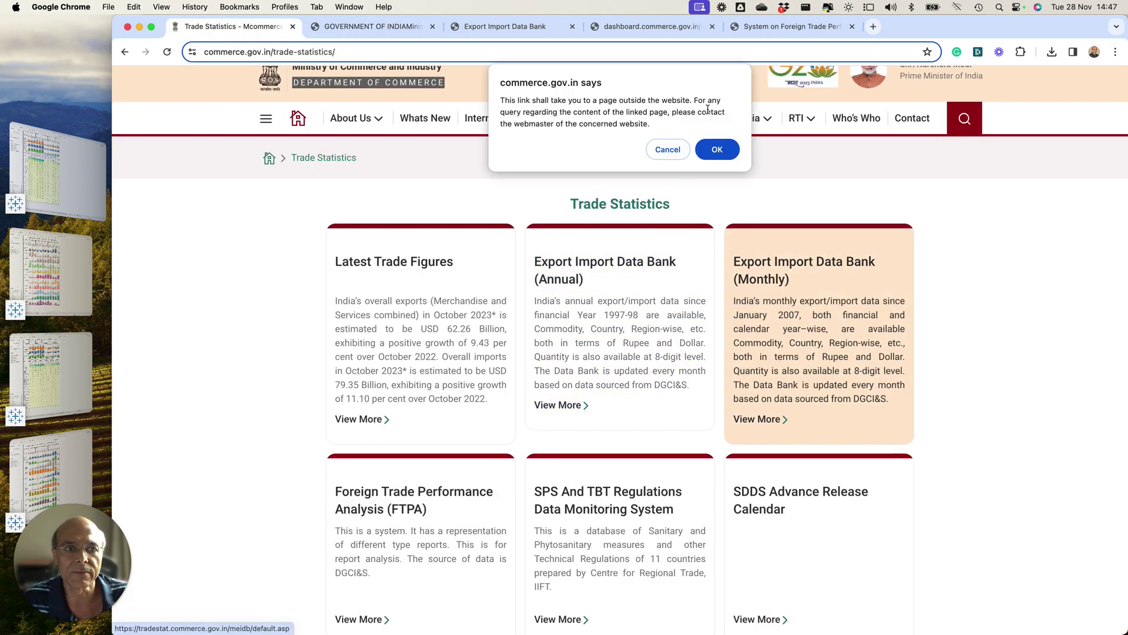
{"action": "left_click", "coordinate": [717, 150]}
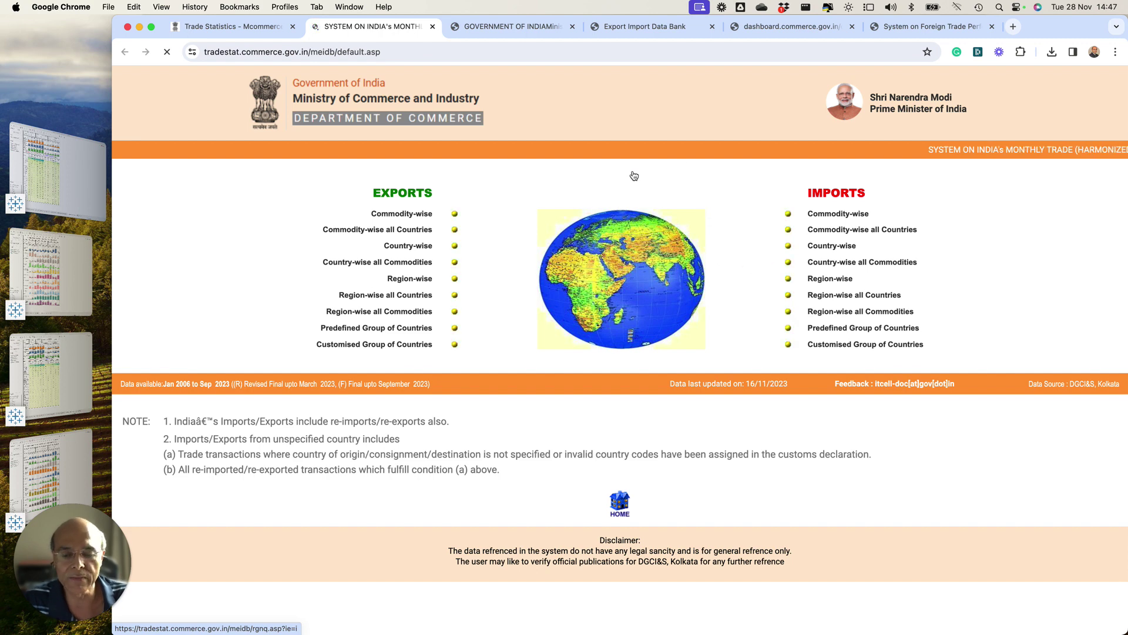
- Examine the Monitoring Dashboard's Africa trade maps, yearly trend, monthly table, time series and top 10 principal commodities
{"action": "left_click", "coordinate": [795, 27]}
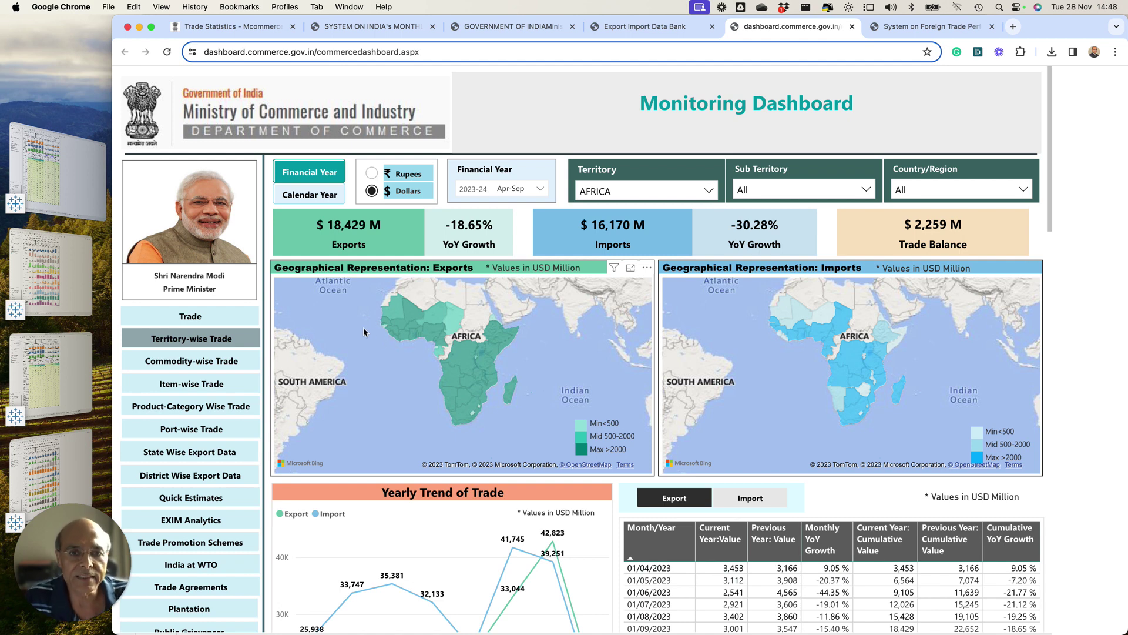
{"action": "scroll", "coordinate": [469, 331], "scroll_direction": "down", "scroll_amount": 3}
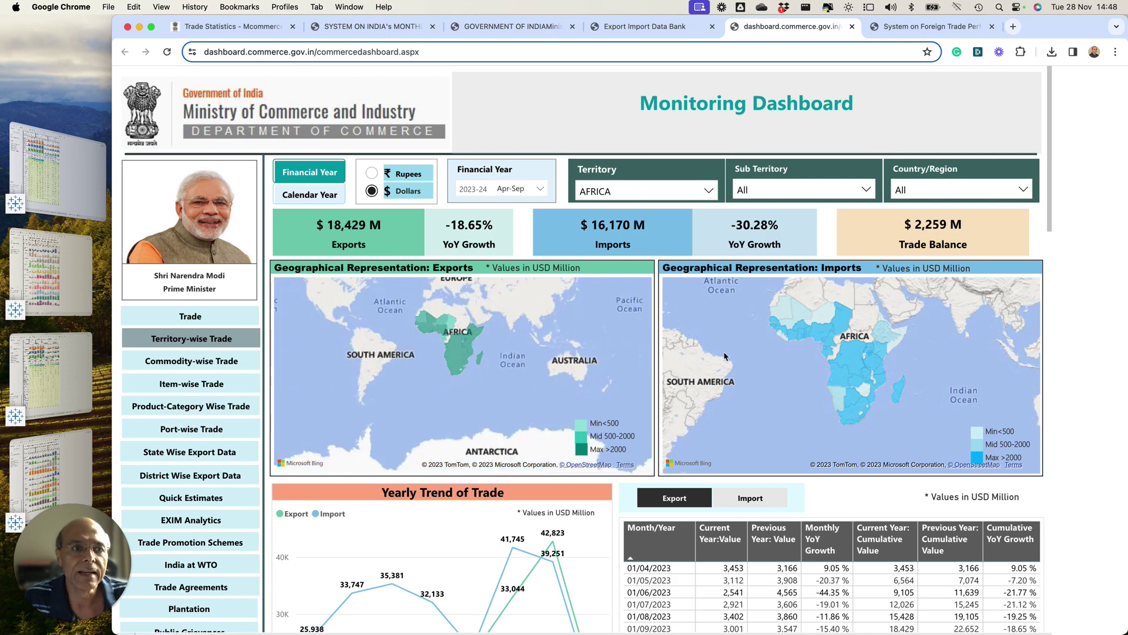
{"action": "scroll", "coordinate": [1056, 372], "scroll_direction": "down", "scroll_amount": 2}
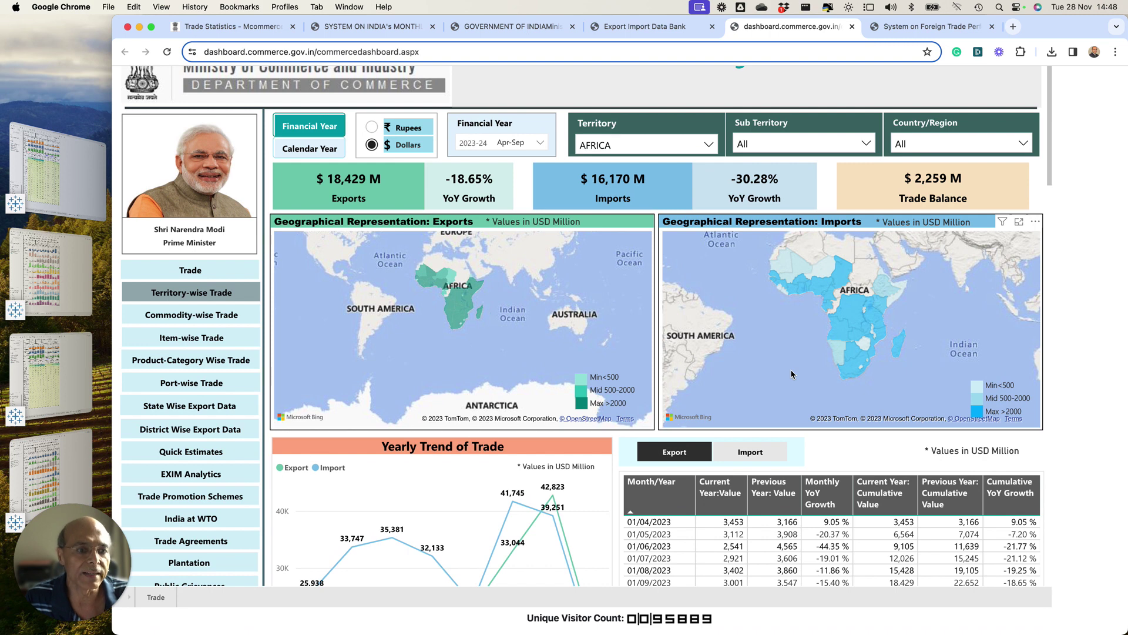
{"action": "scroll", "coordinate": [791, 373], "scroll_direction": "down", "scroll_amount": 3}
{"action": "scroll", "coordinate": [657, 416], "scroll_direction": "down", "scroll_amount": 5}
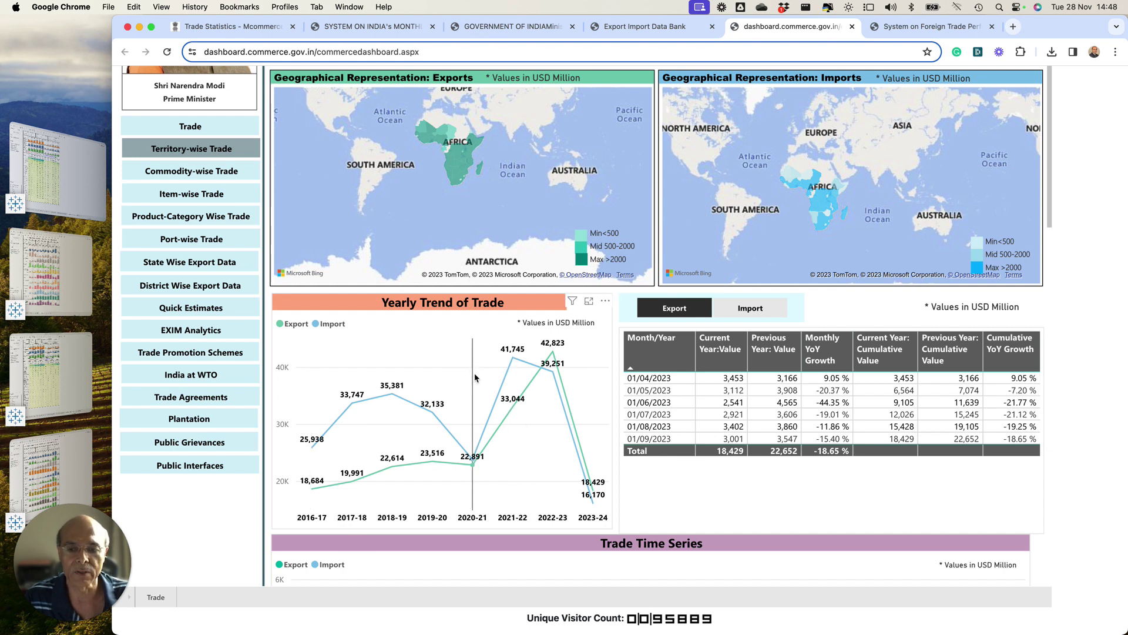
{"action": "mouse_move", "coordinate": [475, 378]}
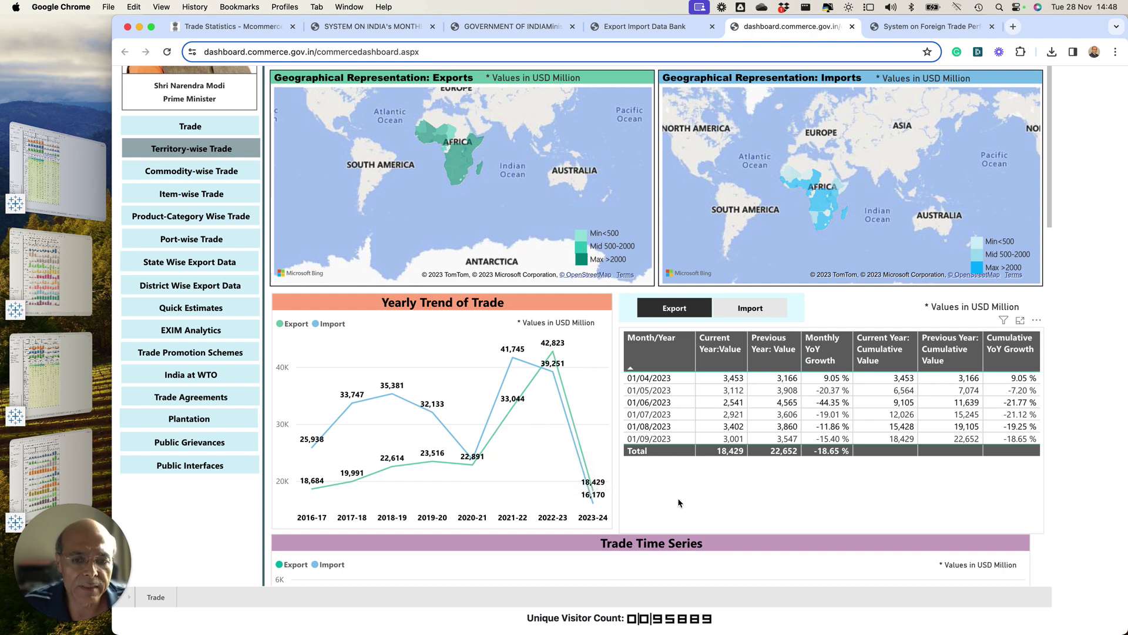
{"action": "scroll", "coordinate": [679, 502], "scroll_direction": "down", "scroll_amount": 3}
{"action": "scroll", "coordinate": [679, 502], "scroll_direction": "up", "scroll_amount": 3}
{"action": "scroll", "coordinate": [679, 503], "scroll_direction": "down", "scroll_amount": 7}
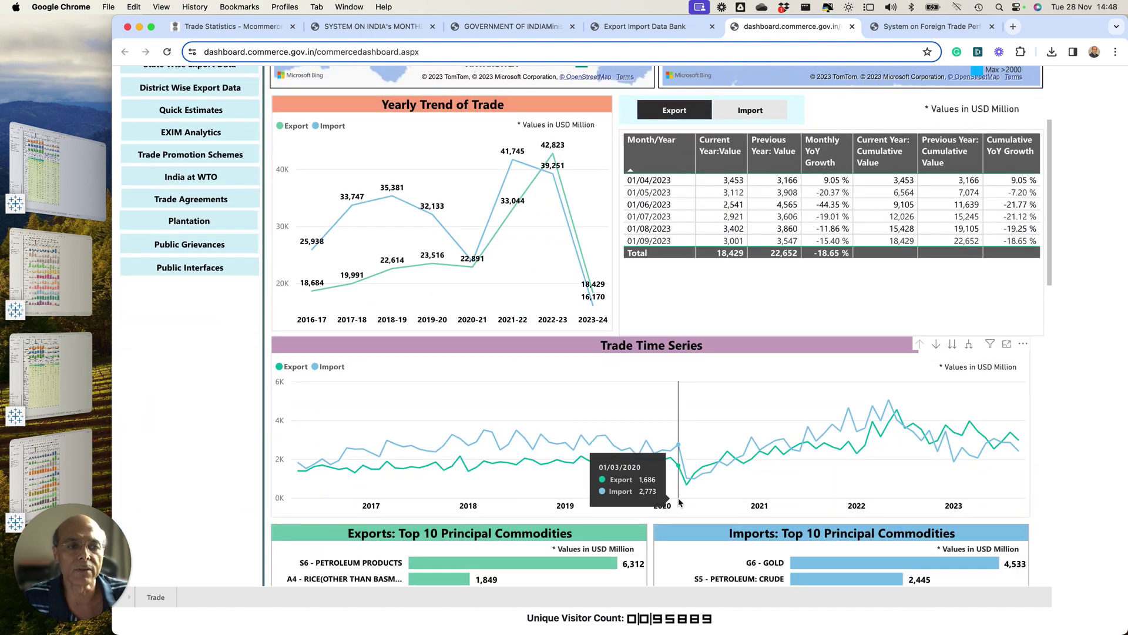
{"action": "scroll", "coordinate": [678, 503], "scroll_direction": "up", "scroll_amount": 1}
{"action": "scroll", "coordinate": [678, 503], "scroll_direction": "down", "scroll_amount": 3}
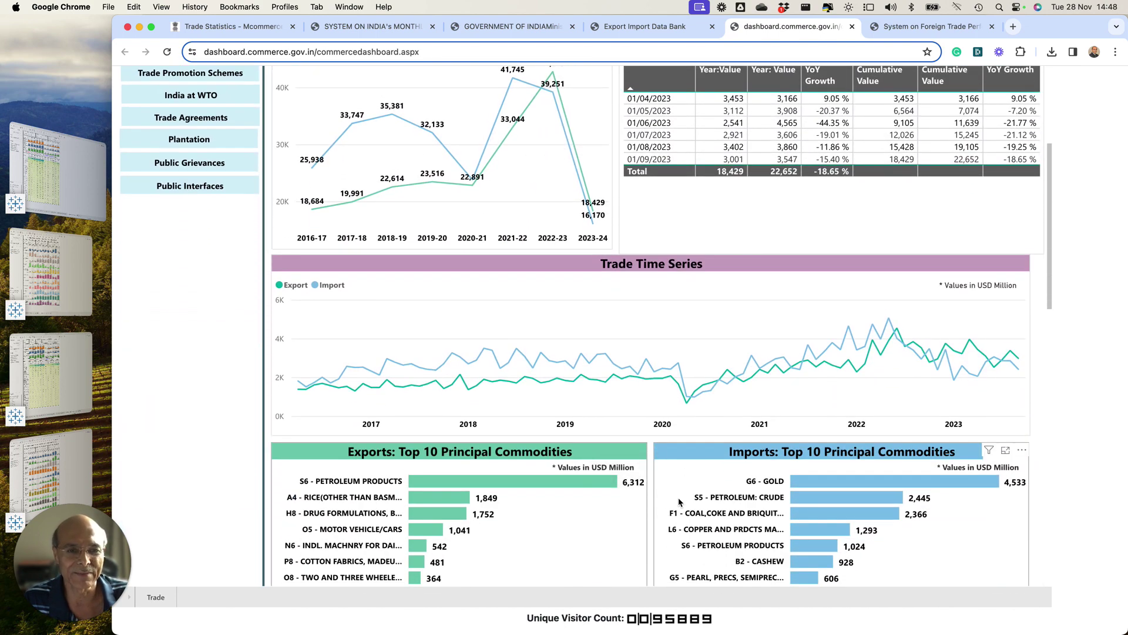
{"action": "scroll", "coordinate": [681, 497], "scroll_direction": "up", "scroll_amount": 10}
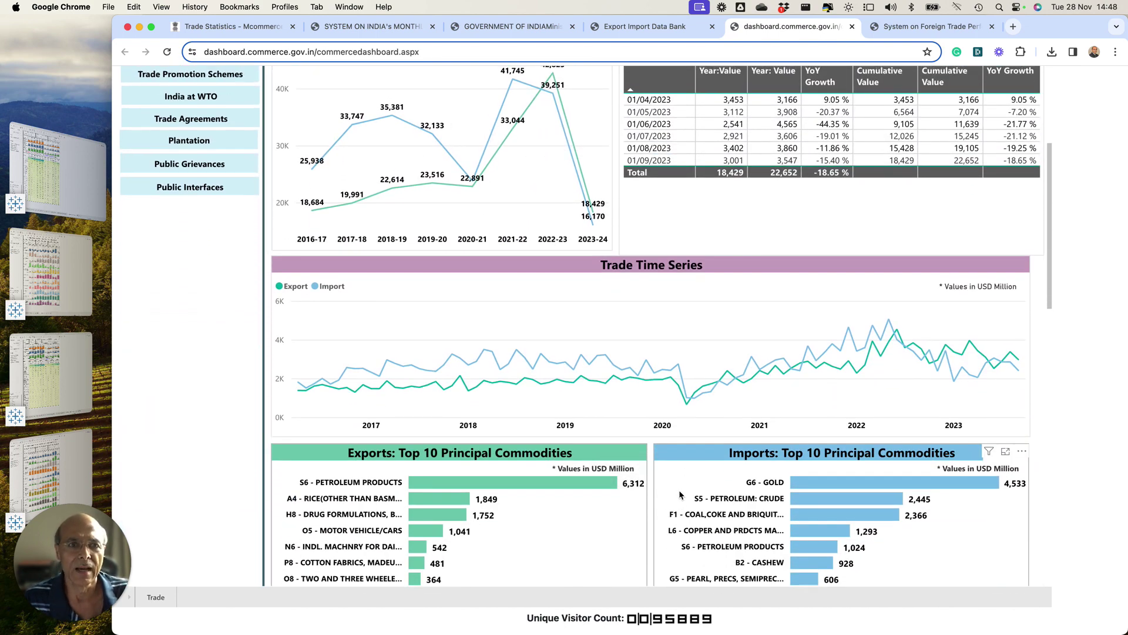
- Review the monthly and annual data bank pages, ending on the commodity-wise import query form
{"action": "left_click", "coordinate": [341, 29]}
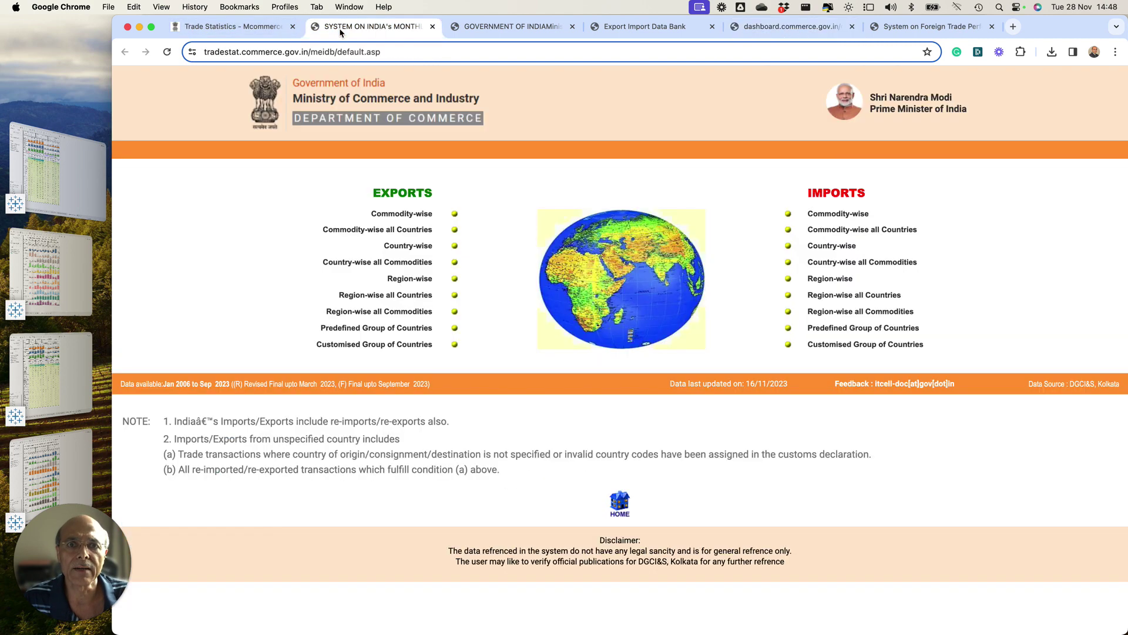
{"action": "left_click", "coordinate": [473, 29]}
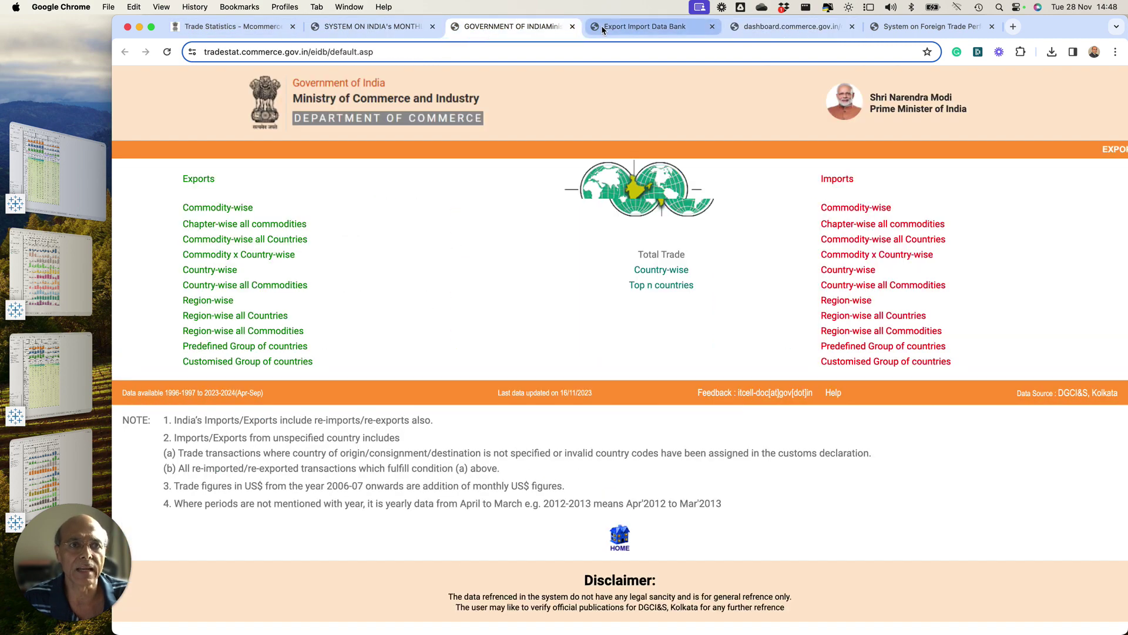
{"action": "left_click", "coordinate": [634, 27]}
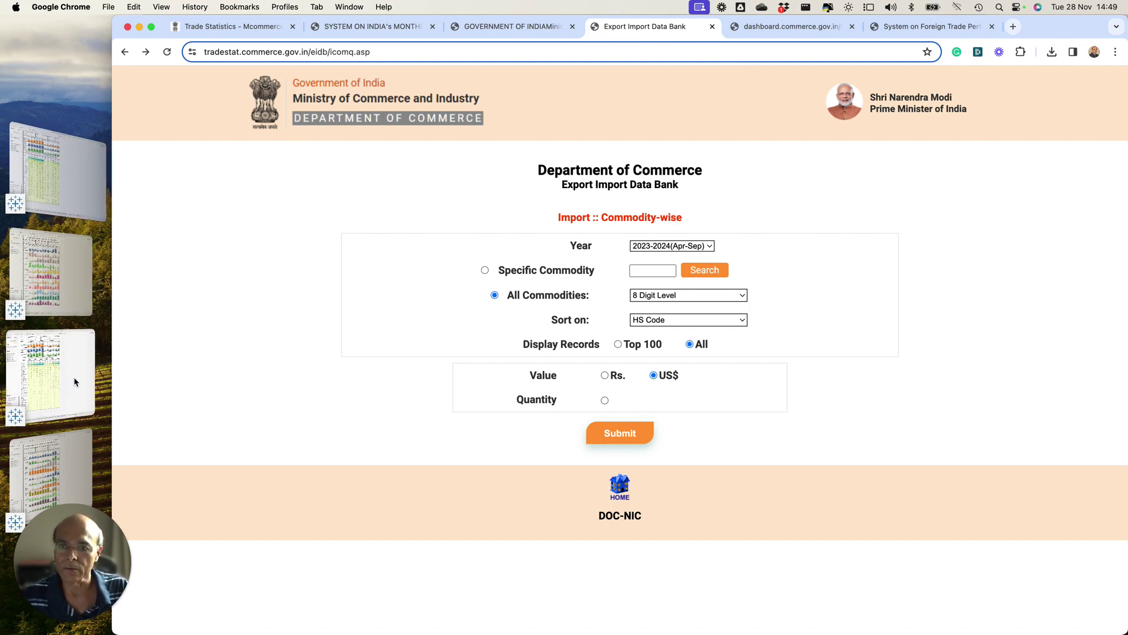
- Switch to Tableau and bring up the country_combined workbook with the yearly import and export trends dashboard
{"action": "left_click", "coordinate": [59, 390]}
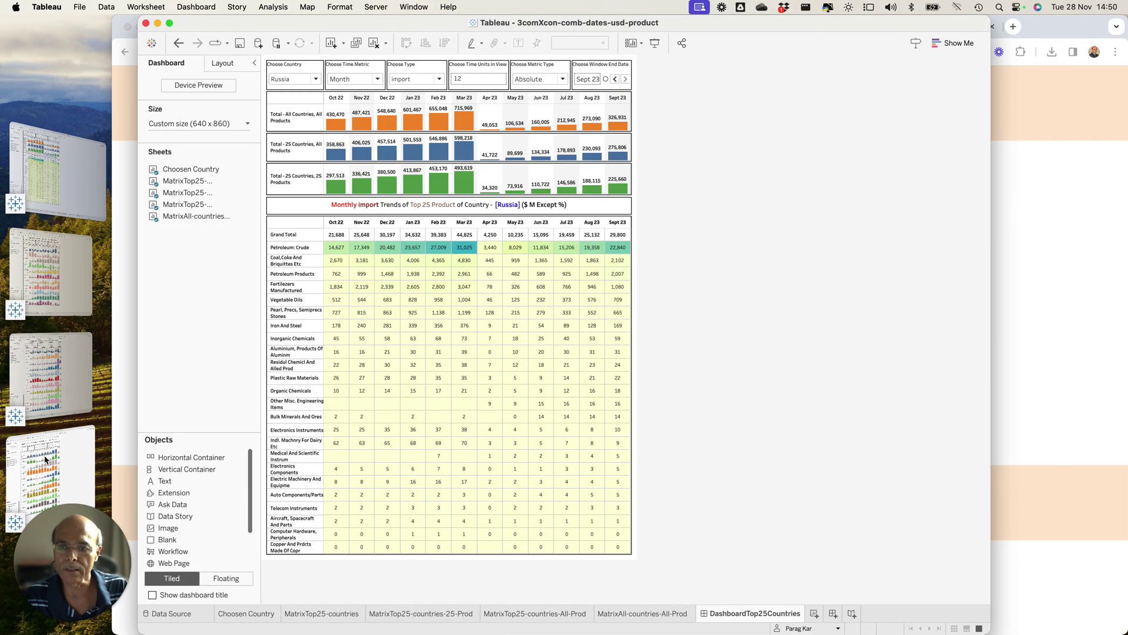
{"action": "left_click", "coordinate": [58, 393]}
{"action": "left_click", "coordinate": [49, 392]}
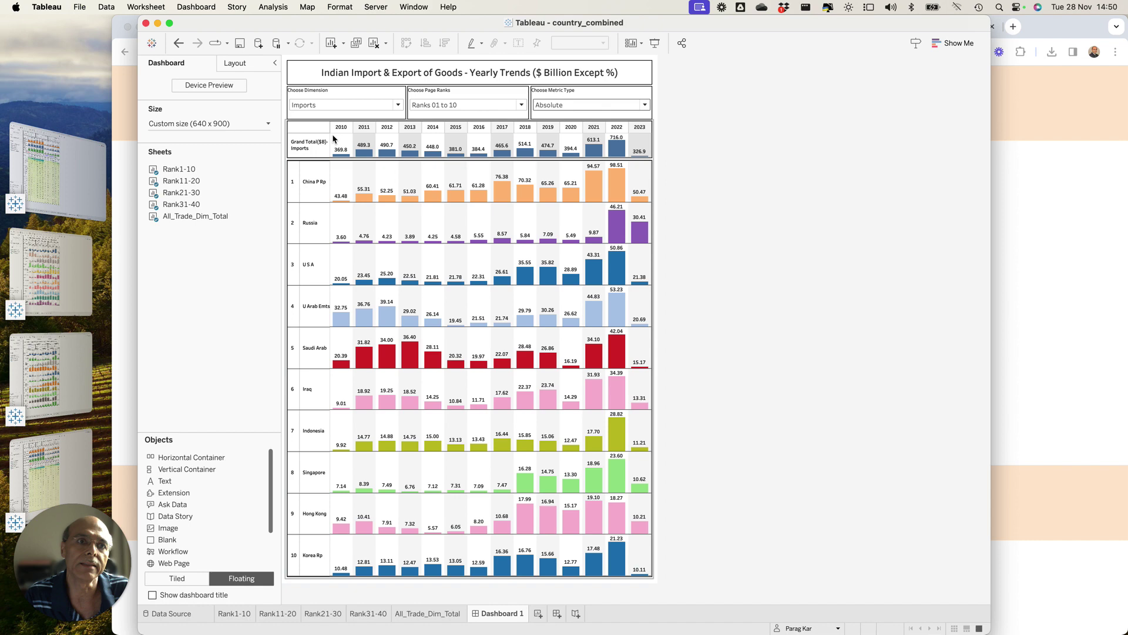
- Cycle the dashboard's dimension through Exports and Imports, ending on Deficit
{"action": "left_click", "coordinate": [321, 105]}
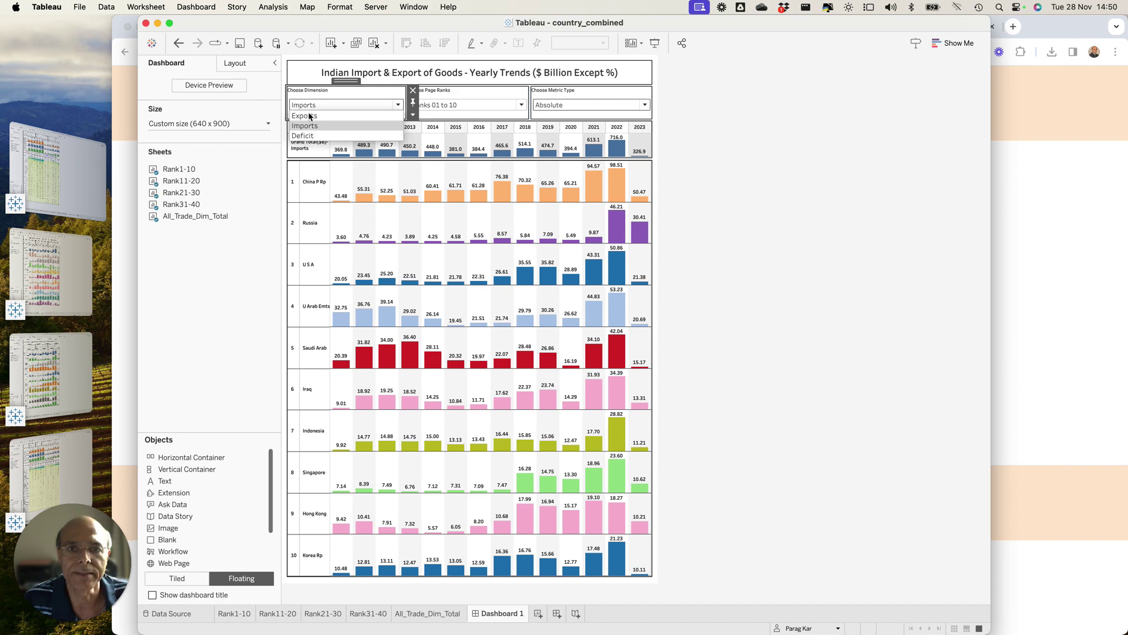
{"action": "left_click", "coordinate": [313, 107]}
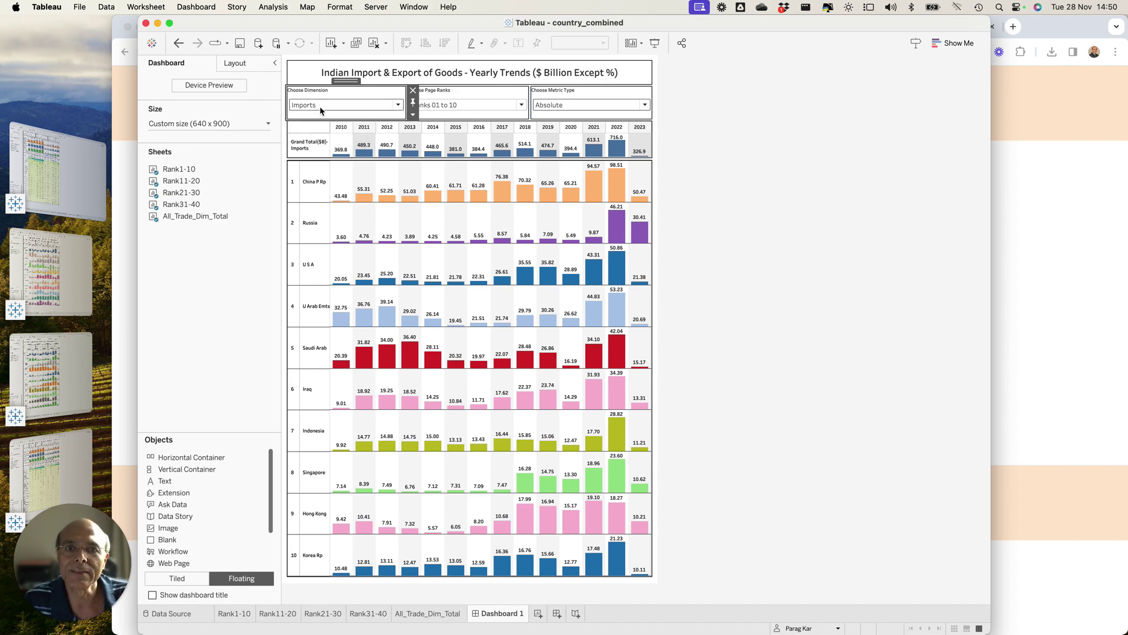
{"action": "left_click", "coordinate": [323, 106]}
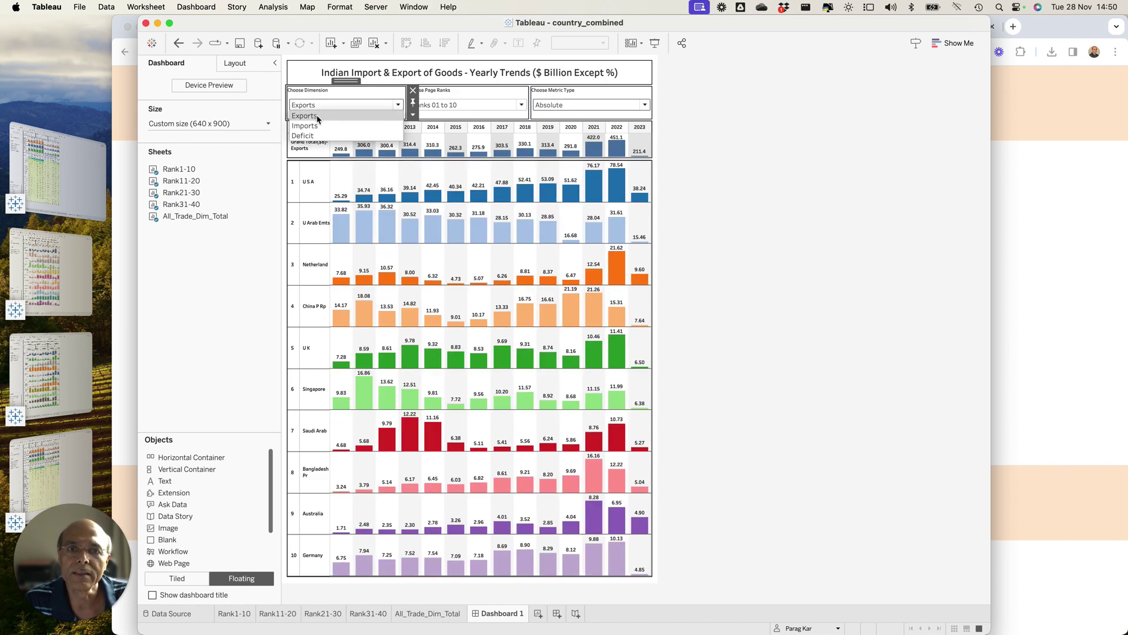
{"action": "left_click", "coordinate": [323, 115]}
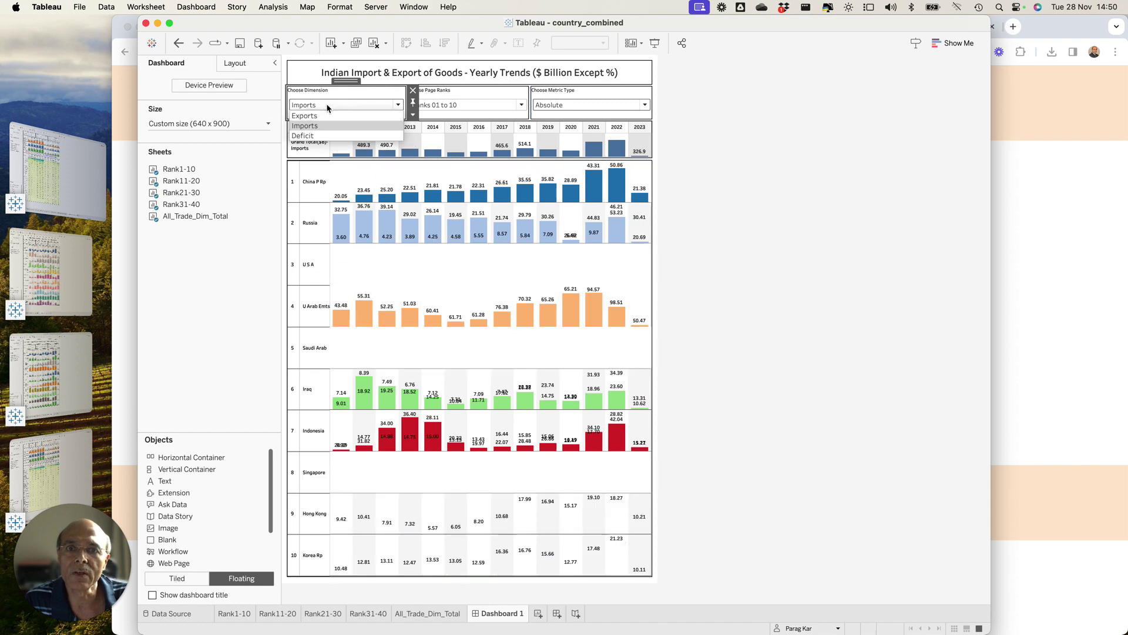
{"action": "left_click", "coordinate": [327, 107]}
{"action": "left_click", "coordinate": [314, 136]}
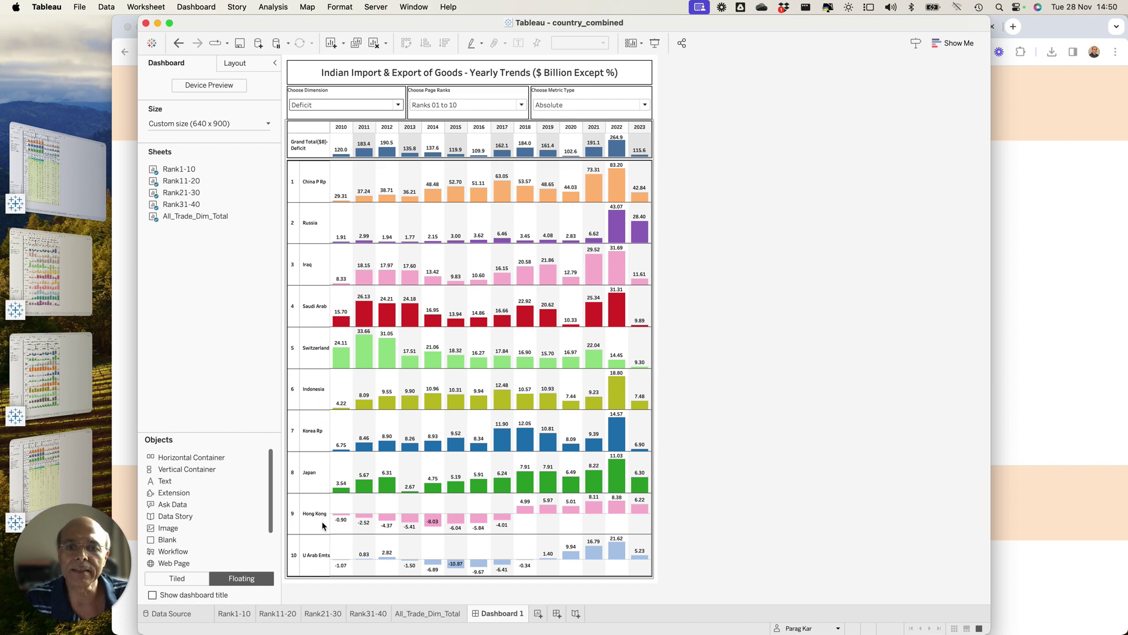
- View the deficit countries at ranks 11 to 20, 21 to 30 and 31 to 40, and return to ranks 01 to 10
{"action": "left_click", "coordinate": [464, 105]}
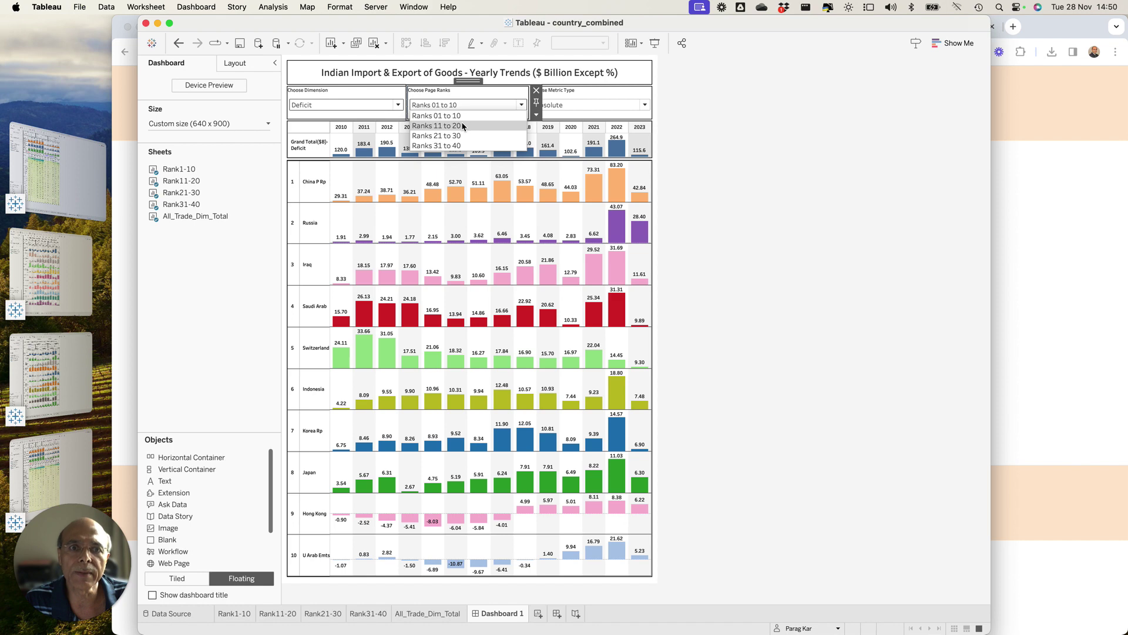
{"action": "left_click", "coordinate": [463, 126]}
{"action": "left_click", "coordinate": [469, 105]}
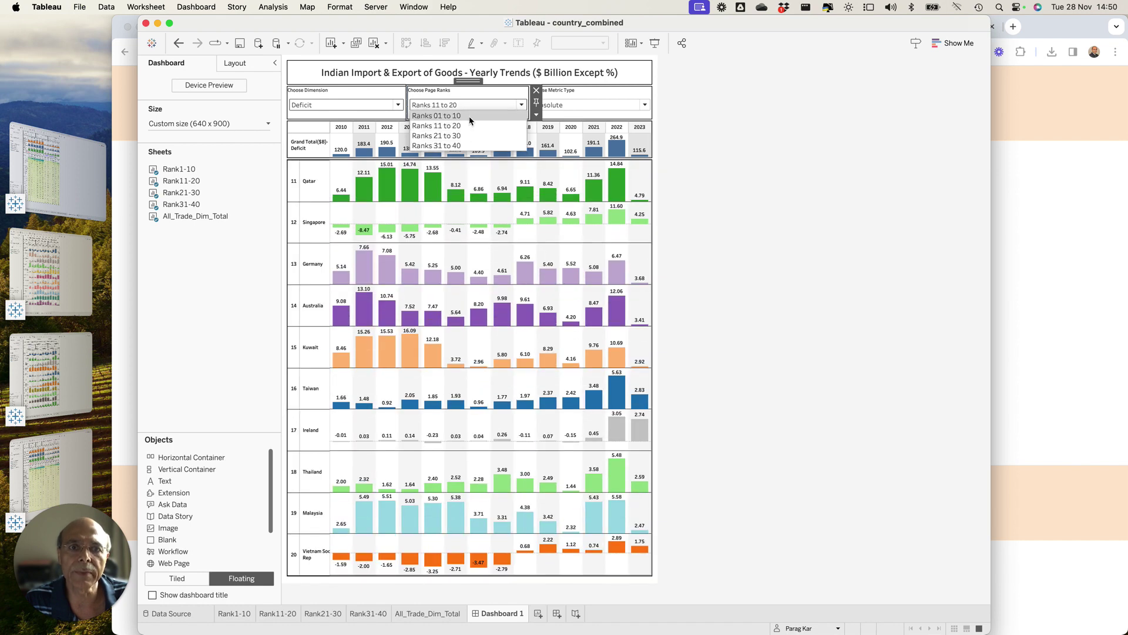
{"action": "left_click", "coordinate": [461, 134]}
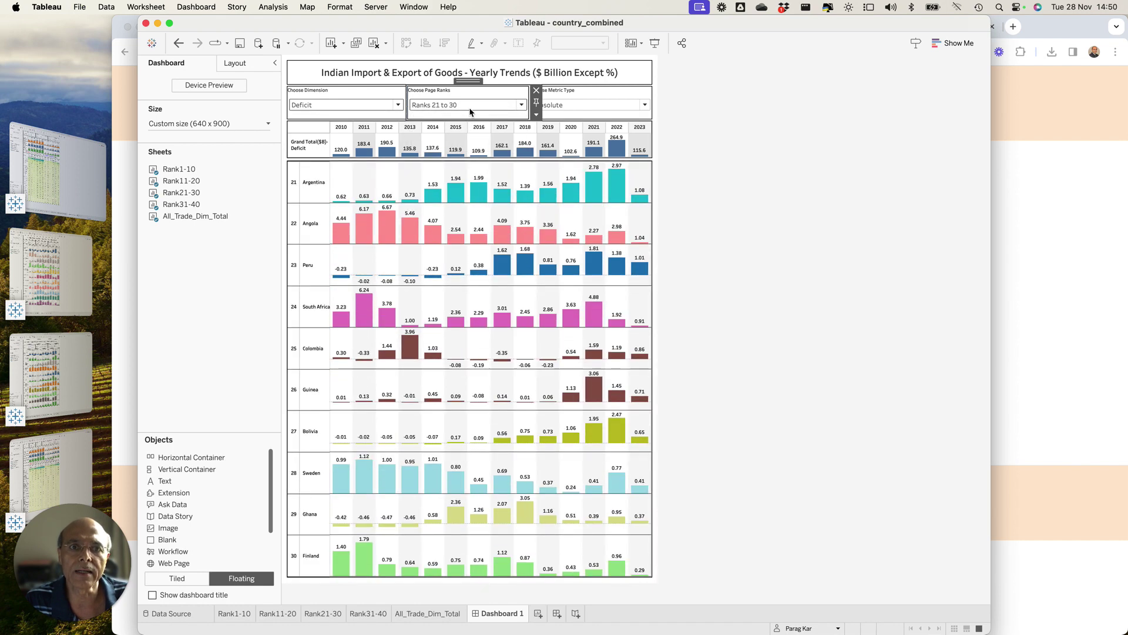
{"action": "left_click", "coordinate": [470, 106]}
{"action": "left_click", "coordinate": [462, 143]}
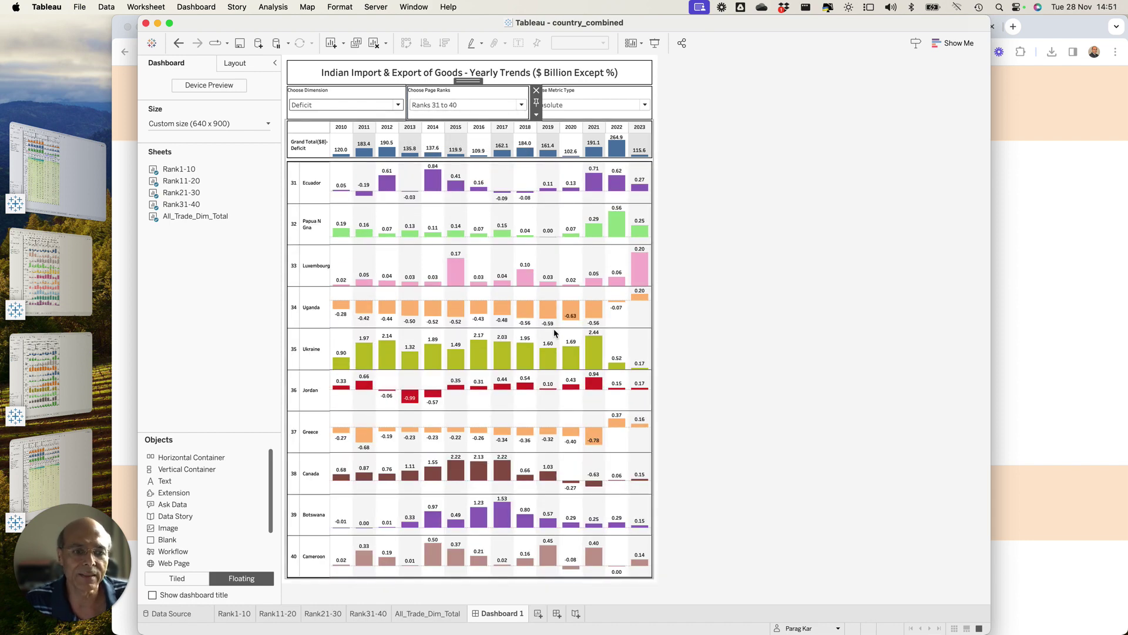
{"action": "left_click", "coordinate": [485, 106]}
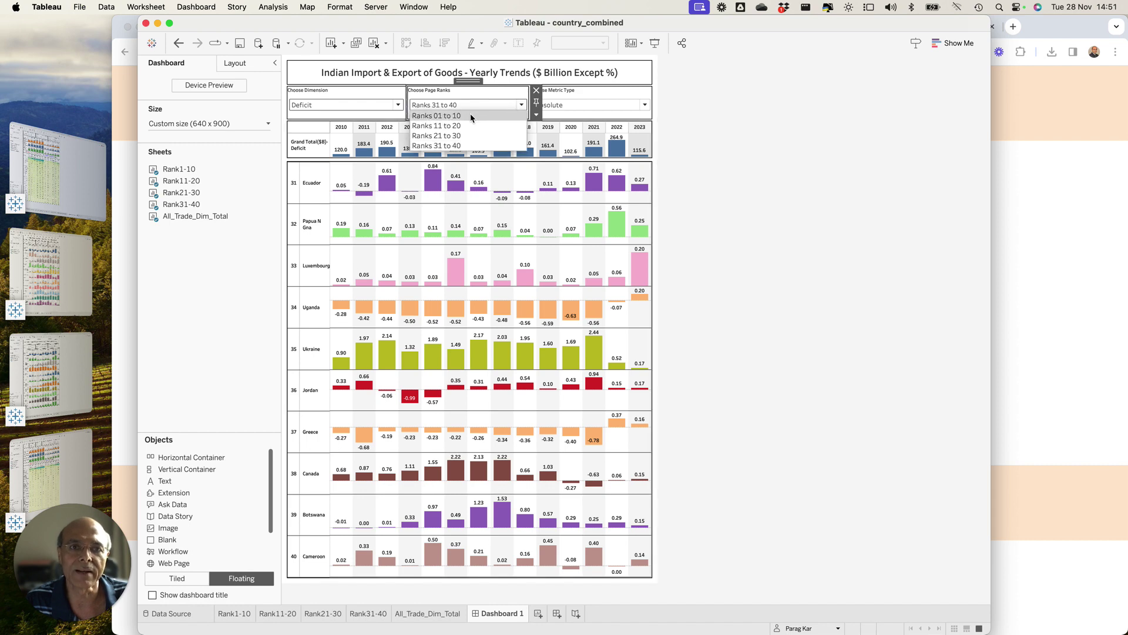
{"action": "left_click", "coordinate": [472, 115]}
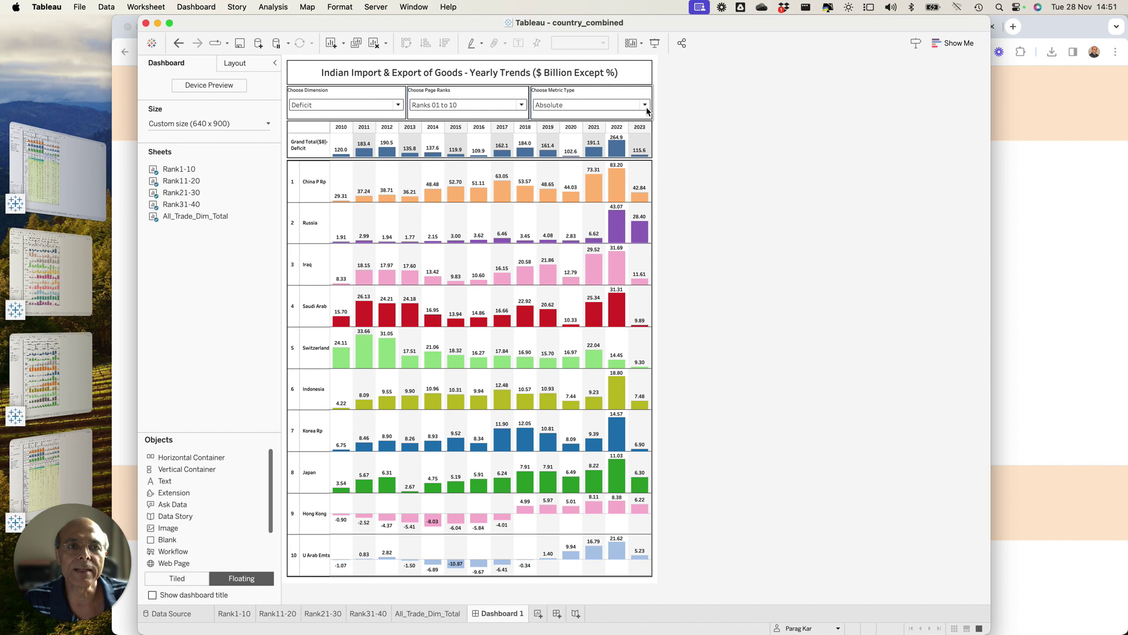
- Set the dashboard's metric type to Percent and its dimension to Exports
{"action": "left_click", "coordinate": [646, 107]}
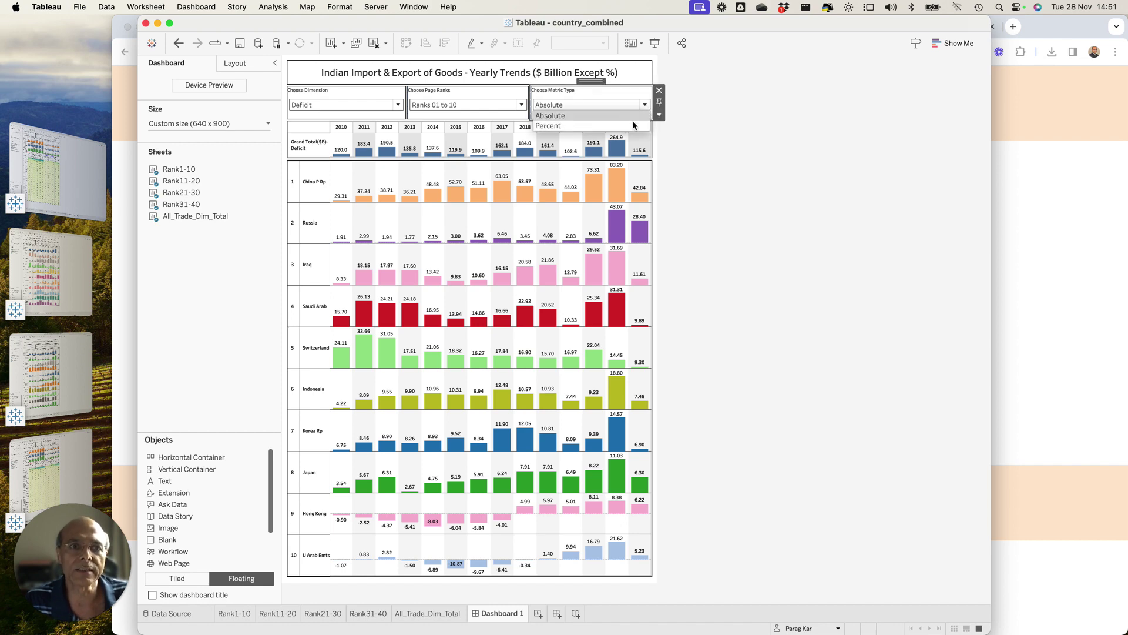
{"action": "left_click", "coordinate": [634, 125]}
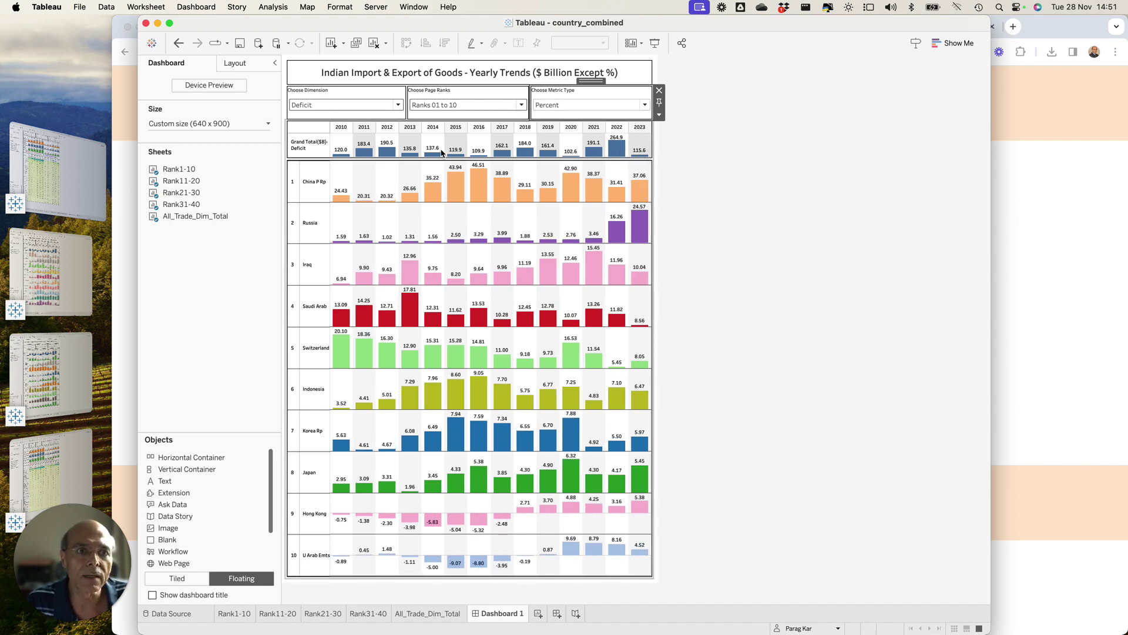
{"action": "left_click", "coordinate": [314, 114]}
{"action": "left_click", "coordinate": [316, 106]}
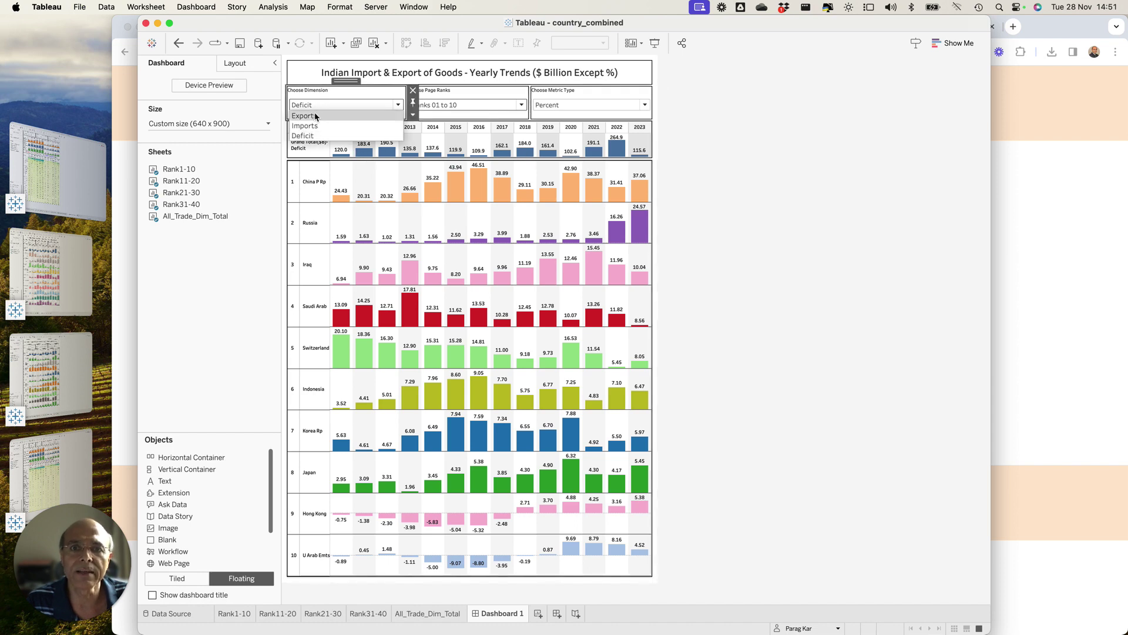
{"action": "left_click", "coordinate": [316, 116]}
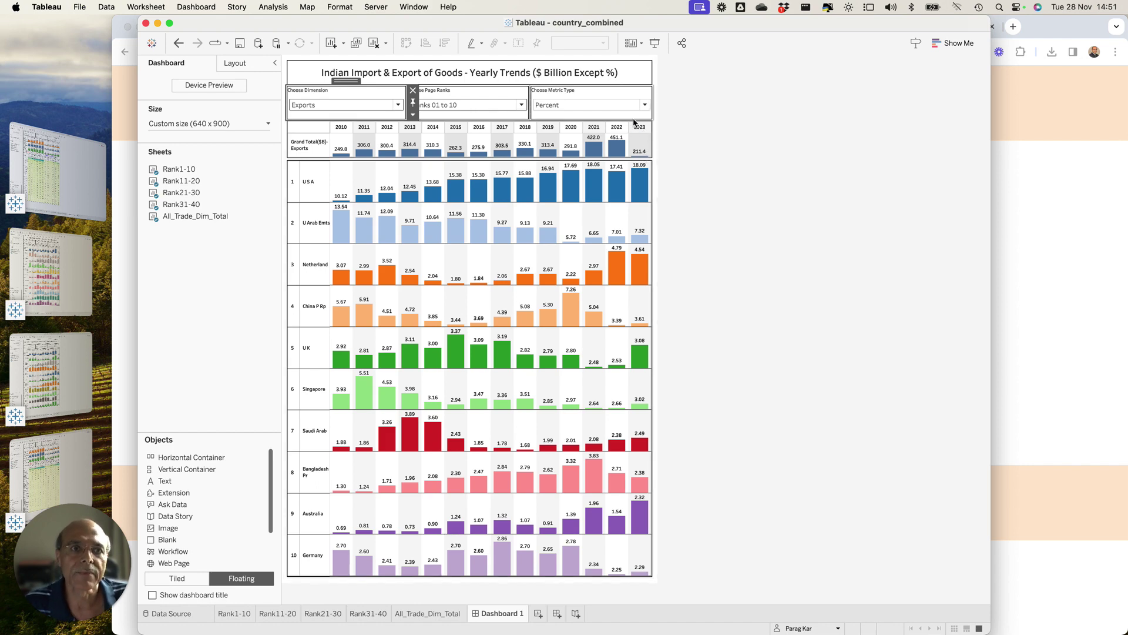
- Compare the export trends as absolute values by switching the metric type to Absolute and back to Percent
{"action": "left_click", "coordinate": [616, 106]}
{"action": "left_click", "coordinate": [551, 116]}
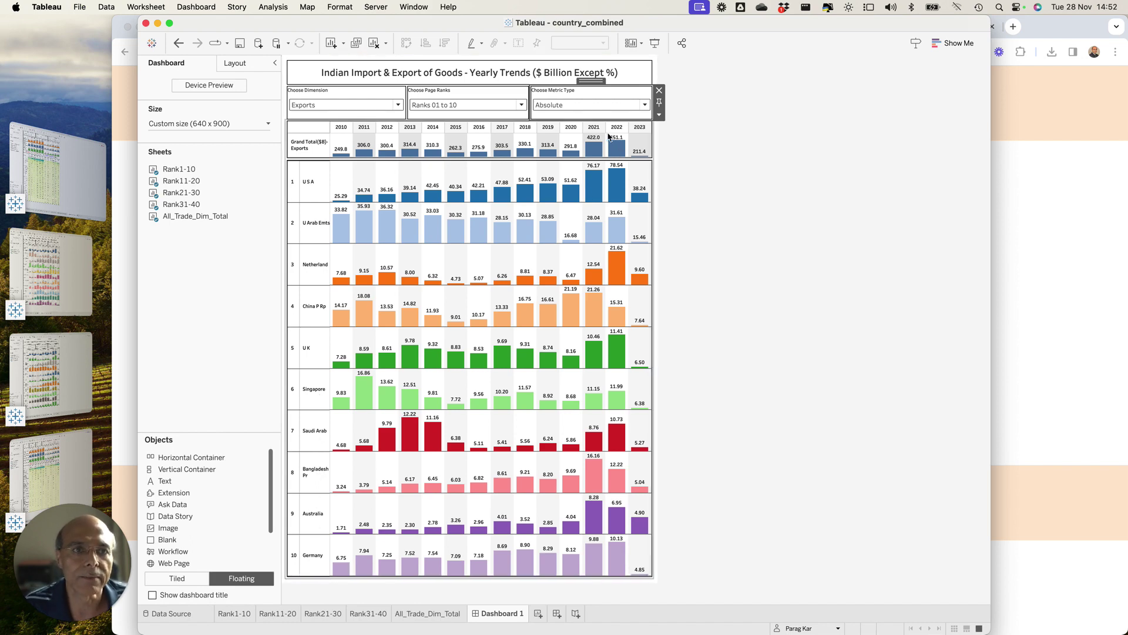
{"action": "left_click", "coordinate": [590, 106]}
{"action": "left_click", "coordinate": [578, 126]}
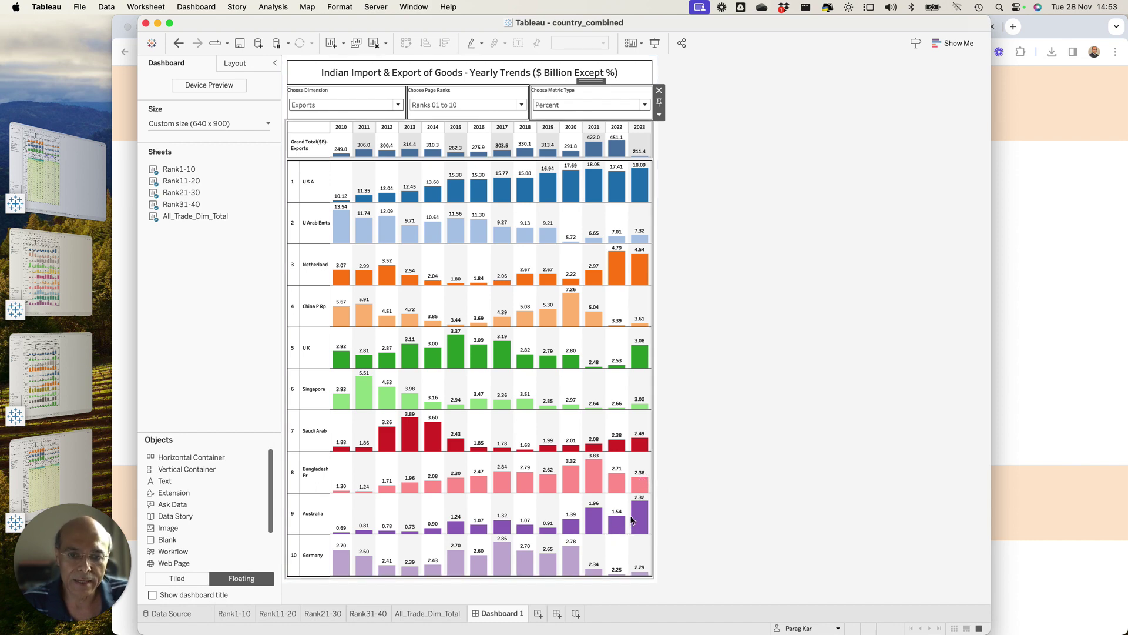
- Set the country dashboard's dimension to Imports and its metric type to Absolute
{"action": "left_click", "coordinate": [399, 106]}
{"action": "left_click", "coordinate": [364, 125]}
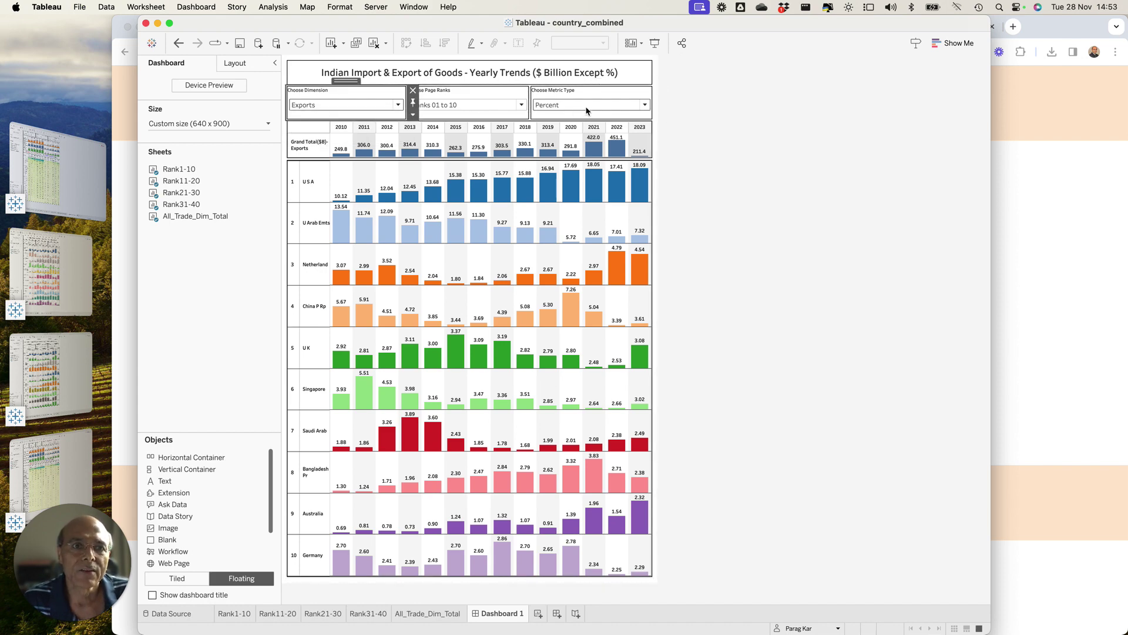
{"action": "left_click", "coordinate": [581, 106]}
{"action": "left_click", "coordinate": [574, 117]}
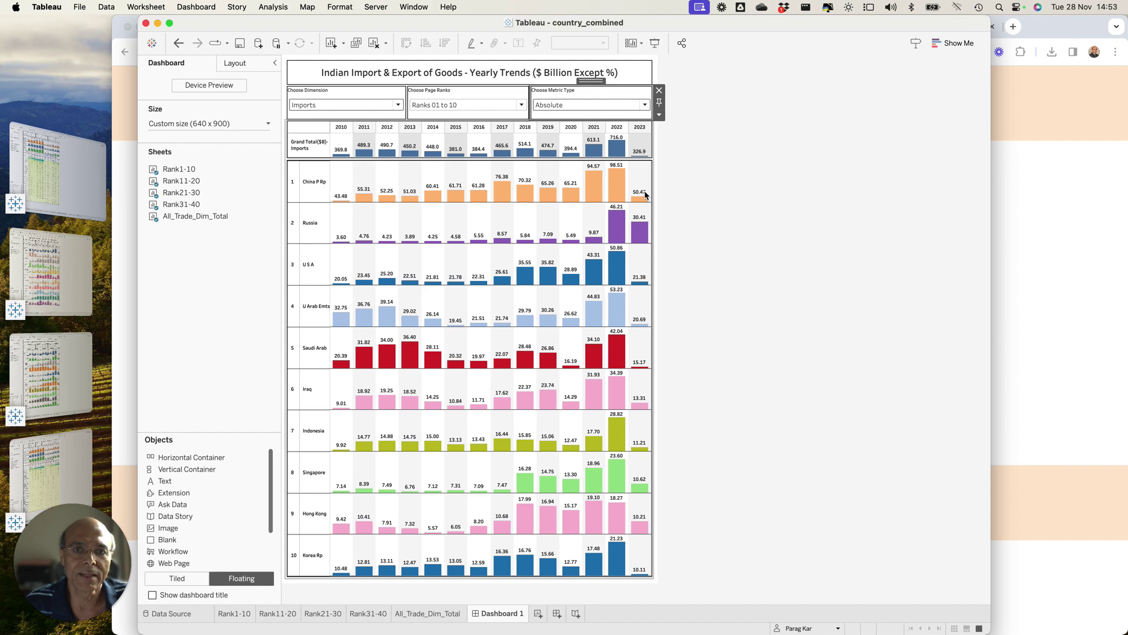
- Set the dimension to Deficit and compare the trends by switching the metric type to Percent and back to Absolute
{"action": "left_click", "coordinate": [385, 106]}
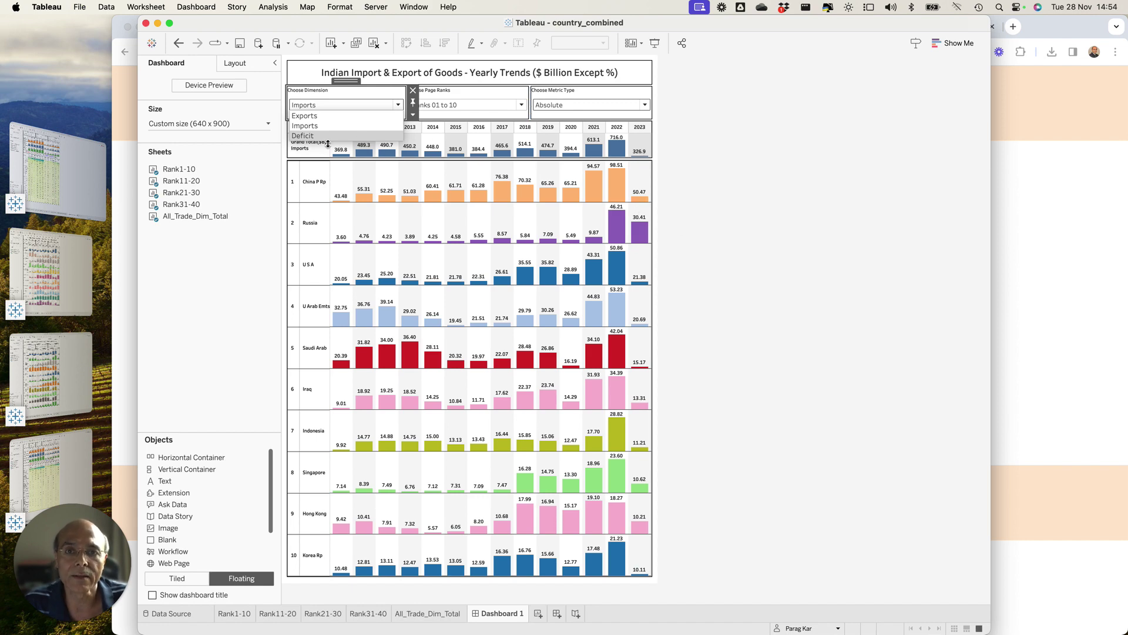
{"action": "left_click", "coordinate": [330, 138]}
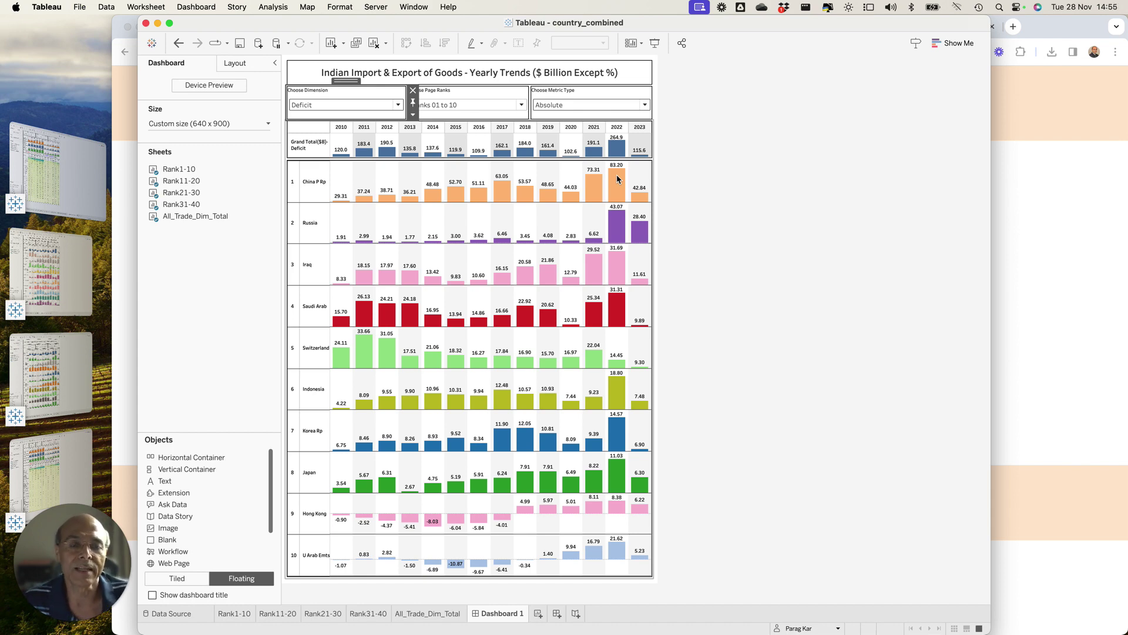
{"action": "left_click", "coordinate": [644, 105]}
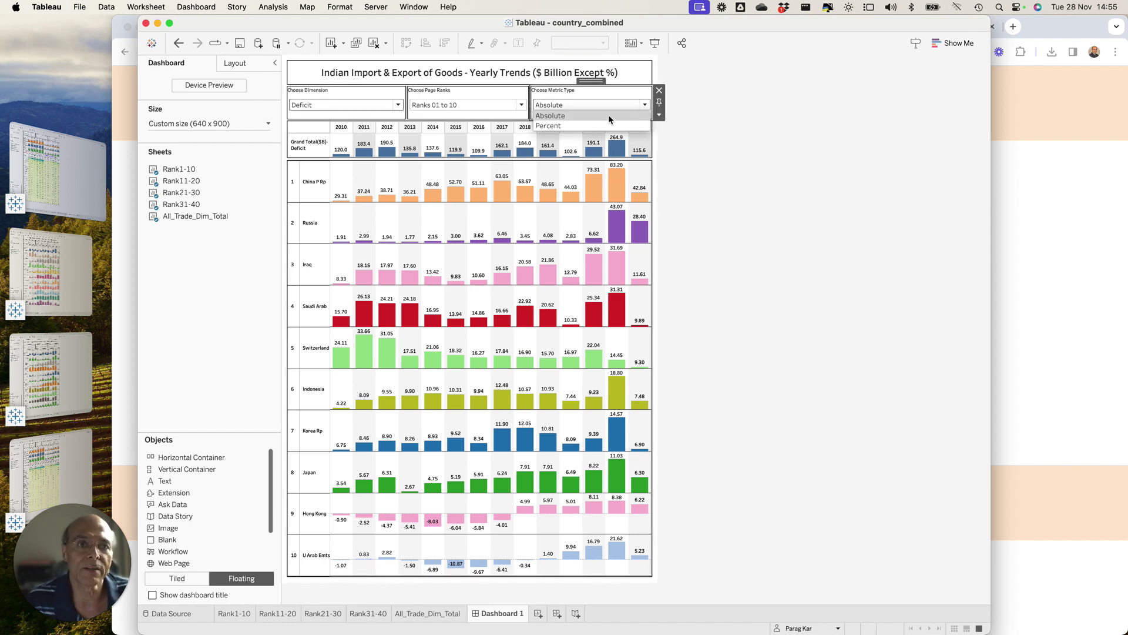
{"action": "left_click", "coordinate": [594, 125]}
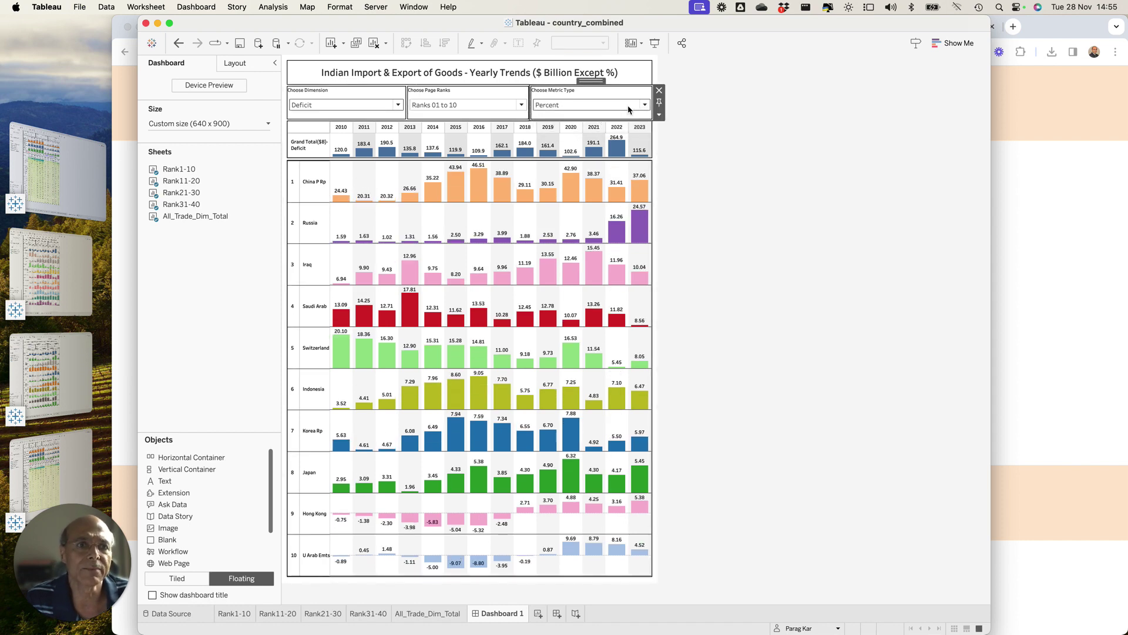
{"action": "left_click", "coordinate": [632, 106]}
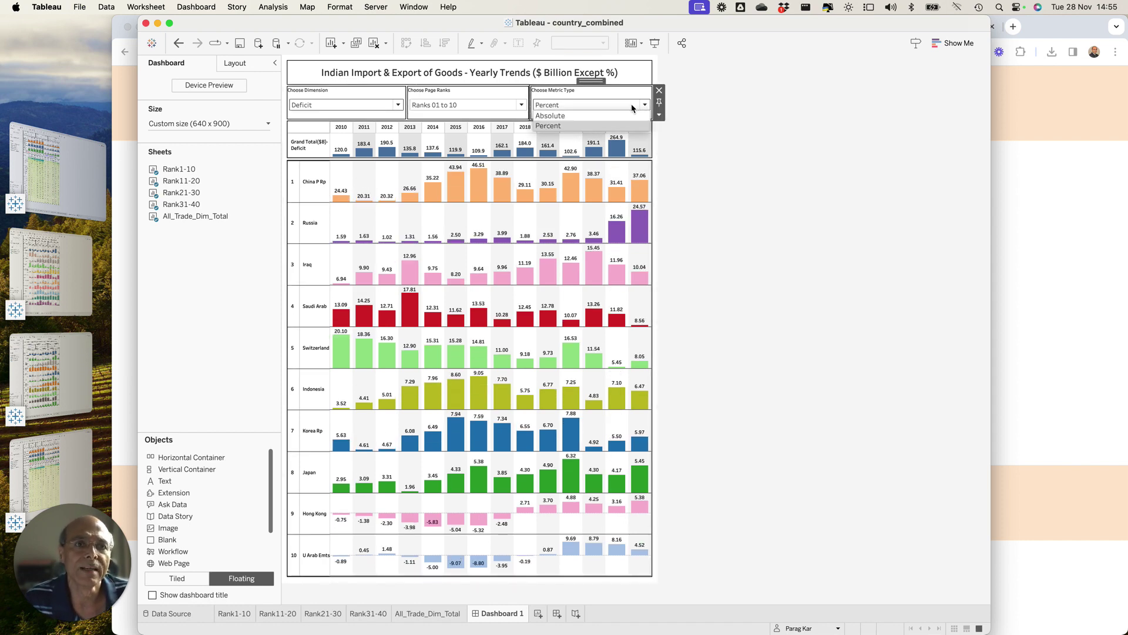
{"action": "left_click", "coordinate": [591, 117]}
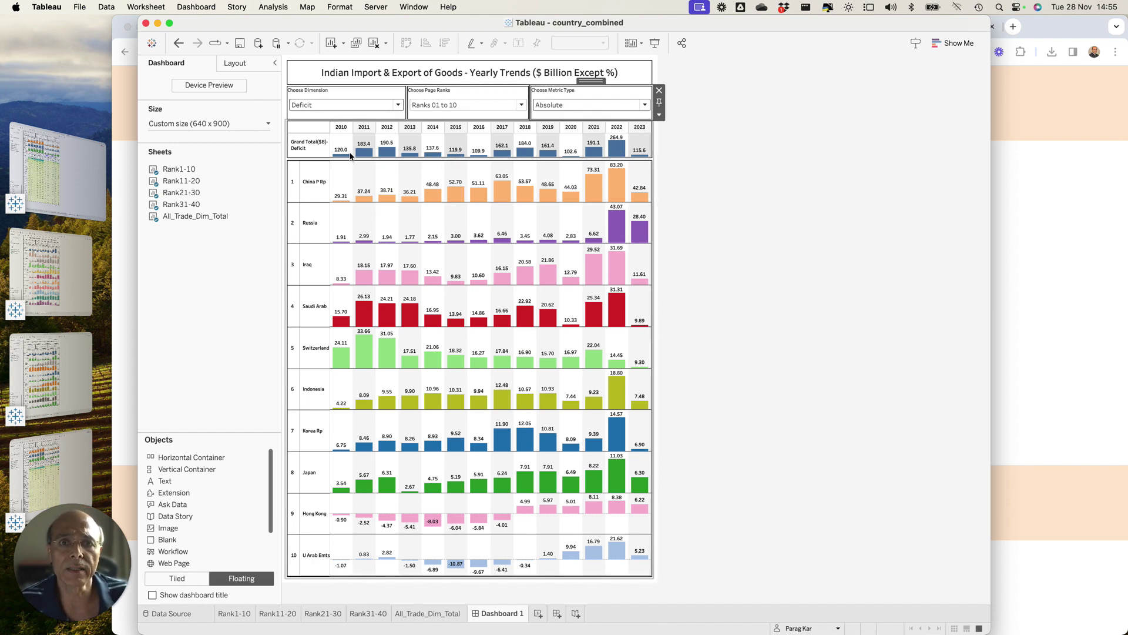
- Switch to the dashboard in the comm-grp-combined-dates-maincat workbook
{"action": "left_click", "coordinate": [66, 365]}
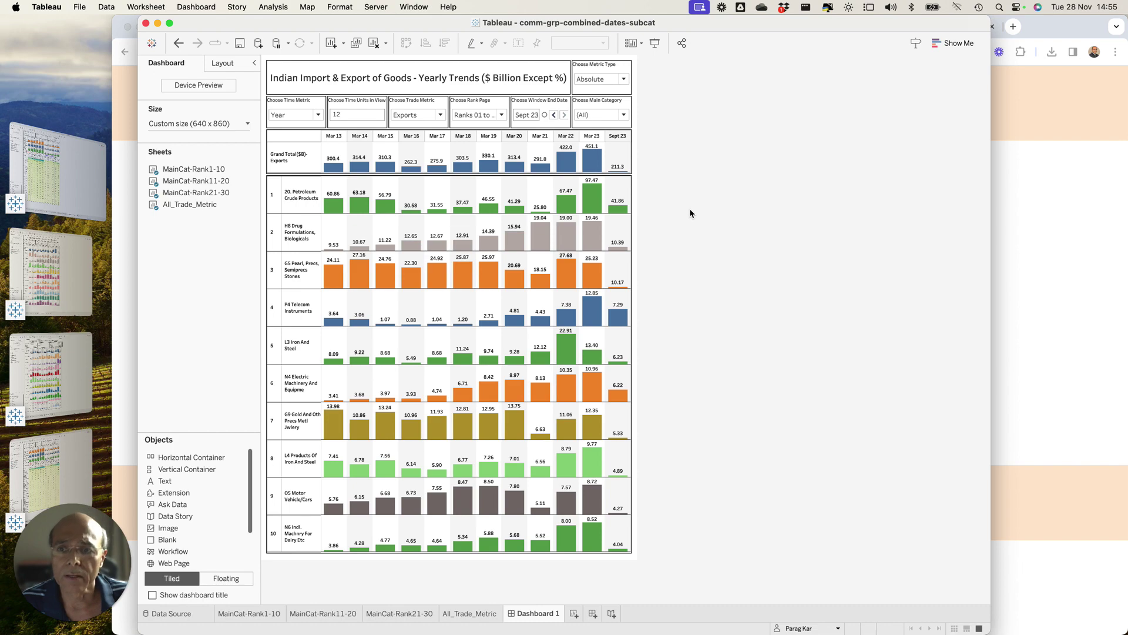
{"action": "left_click", "coordinate": [42, 394]}
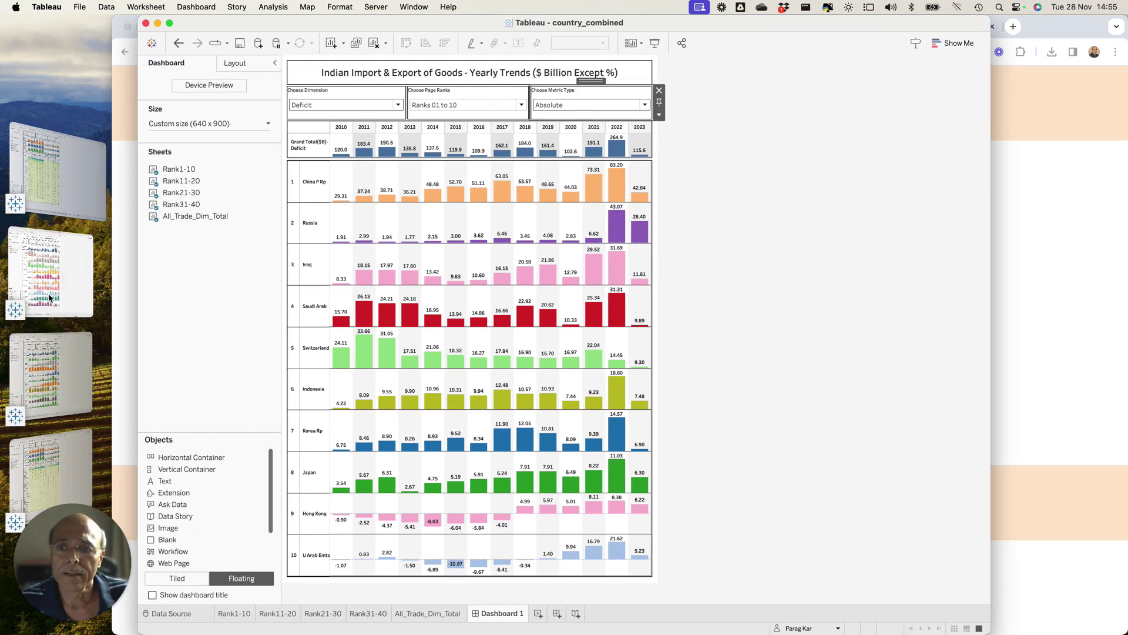
{"action": "left_click", "coordinate": [50, 296]}
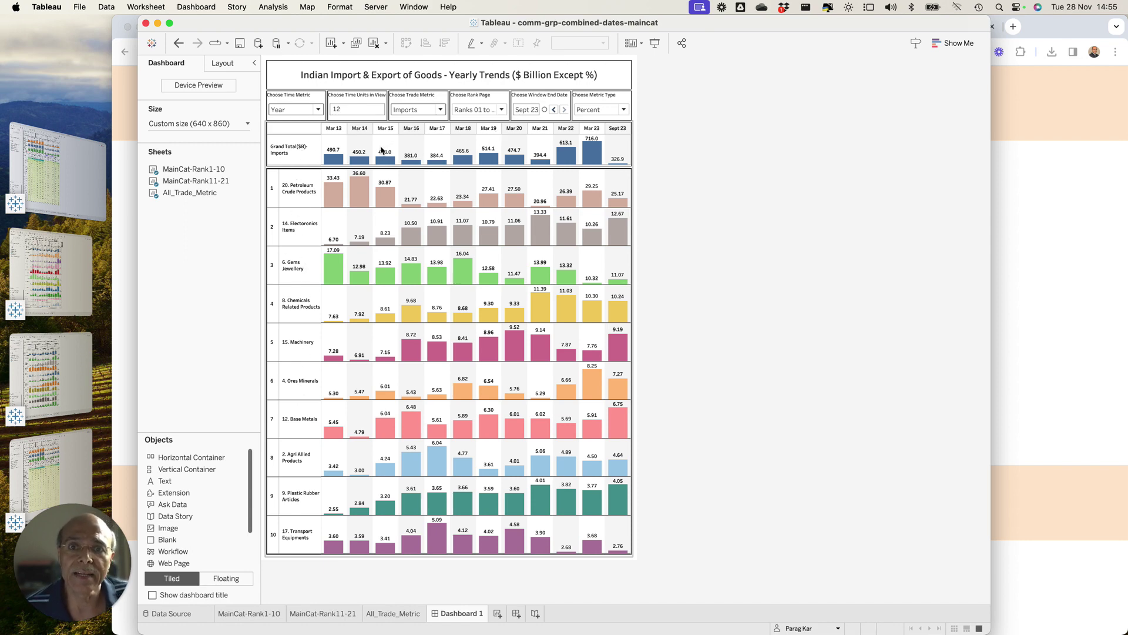
- View the main-category import trends by month by switching the time metric to Month, and return it to Year
{"action": "left_click", "coordinate": [317, 111]}
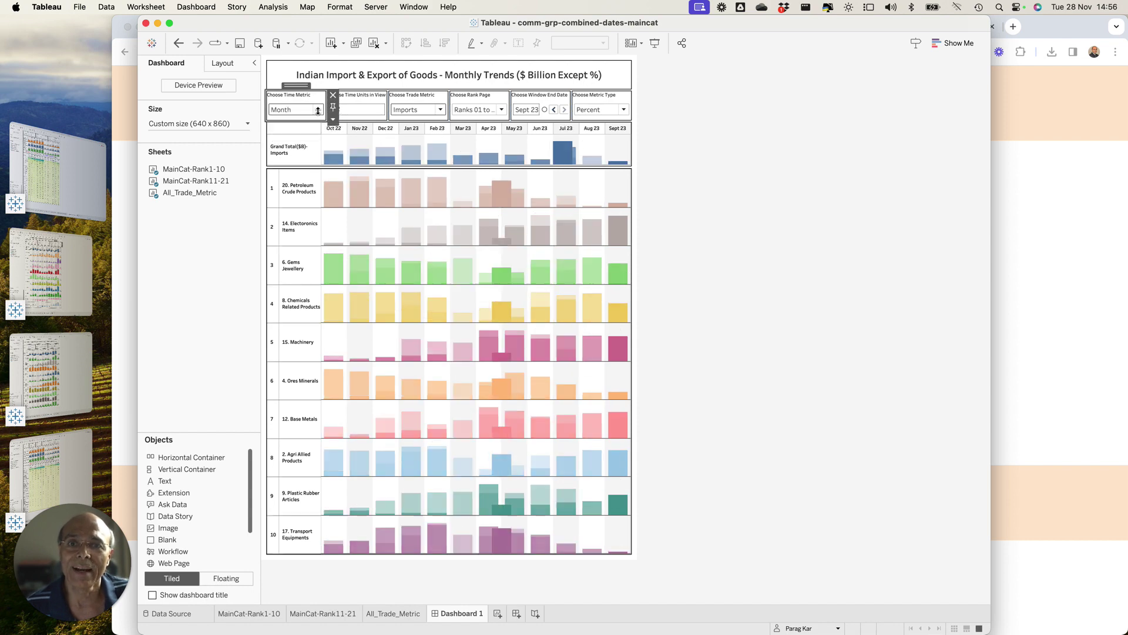
{"action": "left_click", "coordinate": [318, 110]}
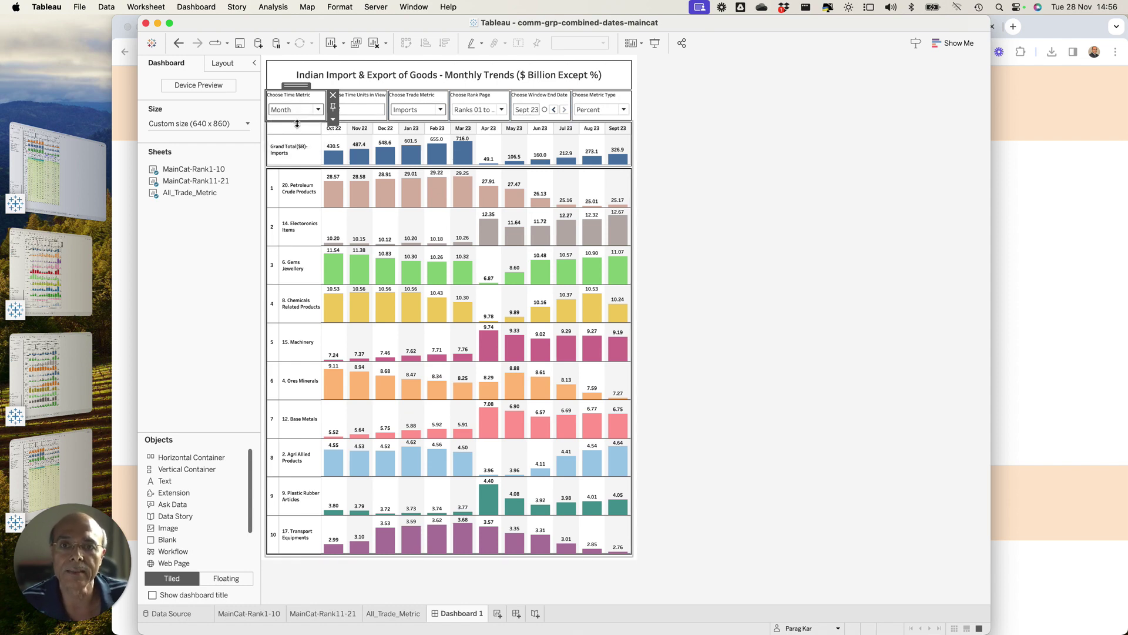
{"action": "left_click", "coordinate": [313, 112]}
{"action": "left_click", "coordinate": [287, 141]}
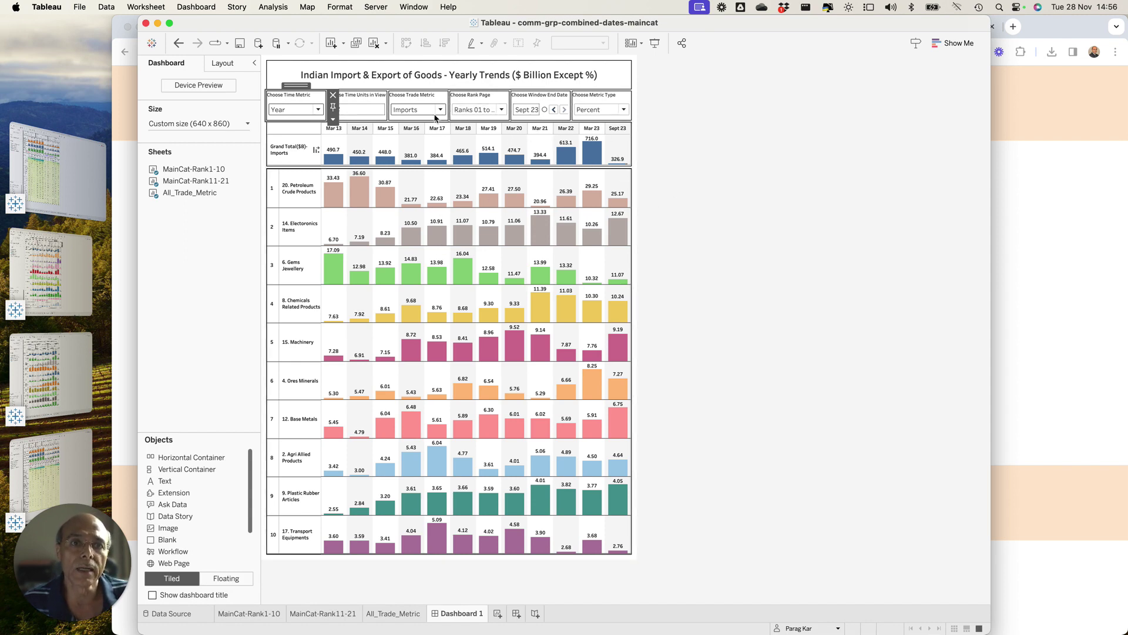
{"action": "left_click", "coordinate": [402, 124]}
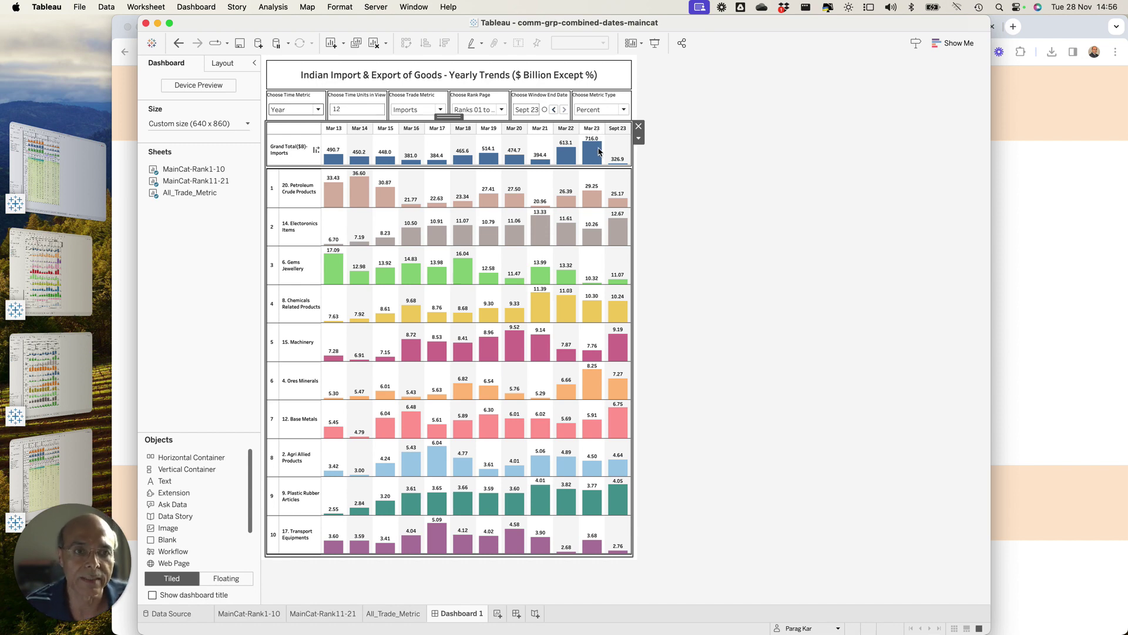
- Set the main-category dashboard's metric type to Absolute and its trade metric to Exports
{"action": "left_click", "coordinate": [623, 110]}
{"action": "left_click", "coordinate": [614, 130]}
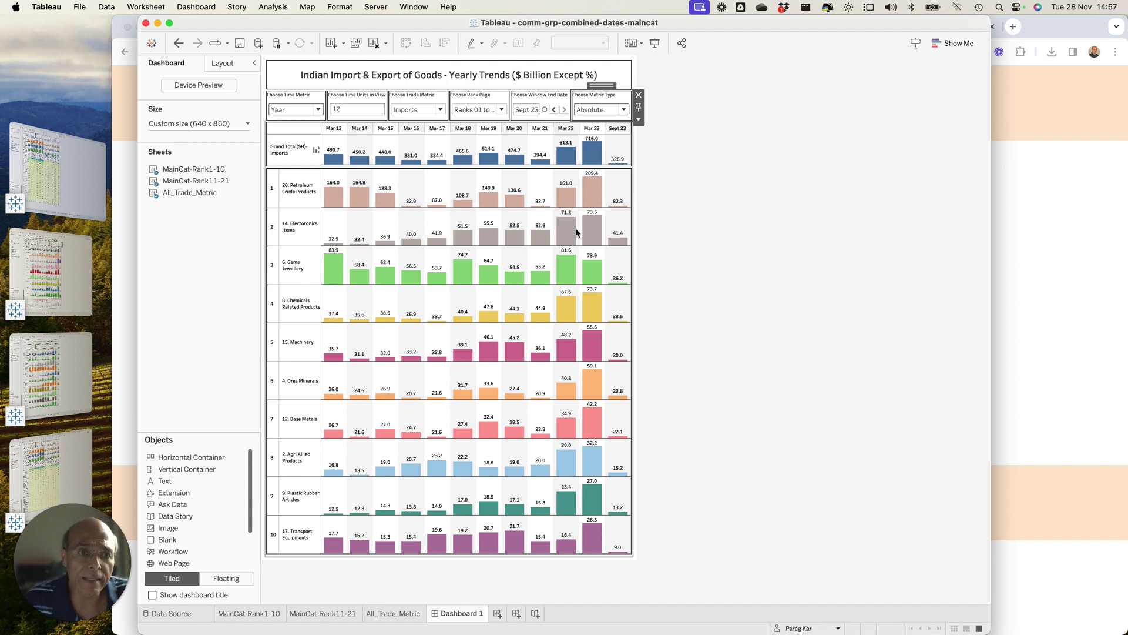
{"action": "left_click", "coordinate": [433, 108]}
{"action": "left_click", "coordinate": [421, 121]}
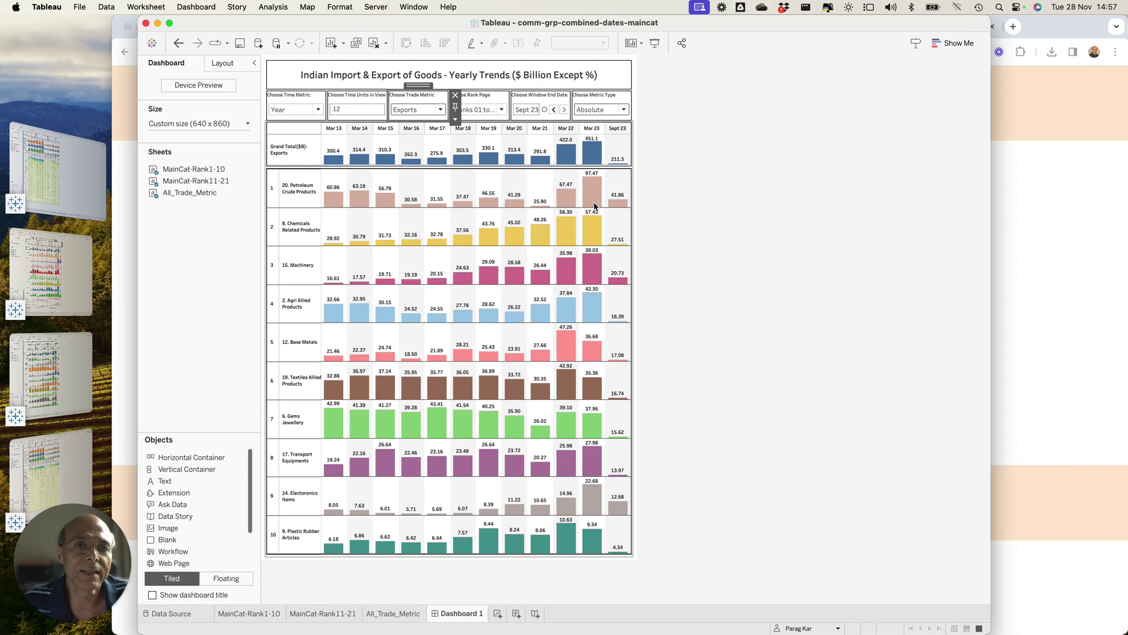
- Compare the exports with Imports, return the trade metric to Exports, and set the metric type to Percent
{"action": "left_click", "coordinate": [437, 111]}
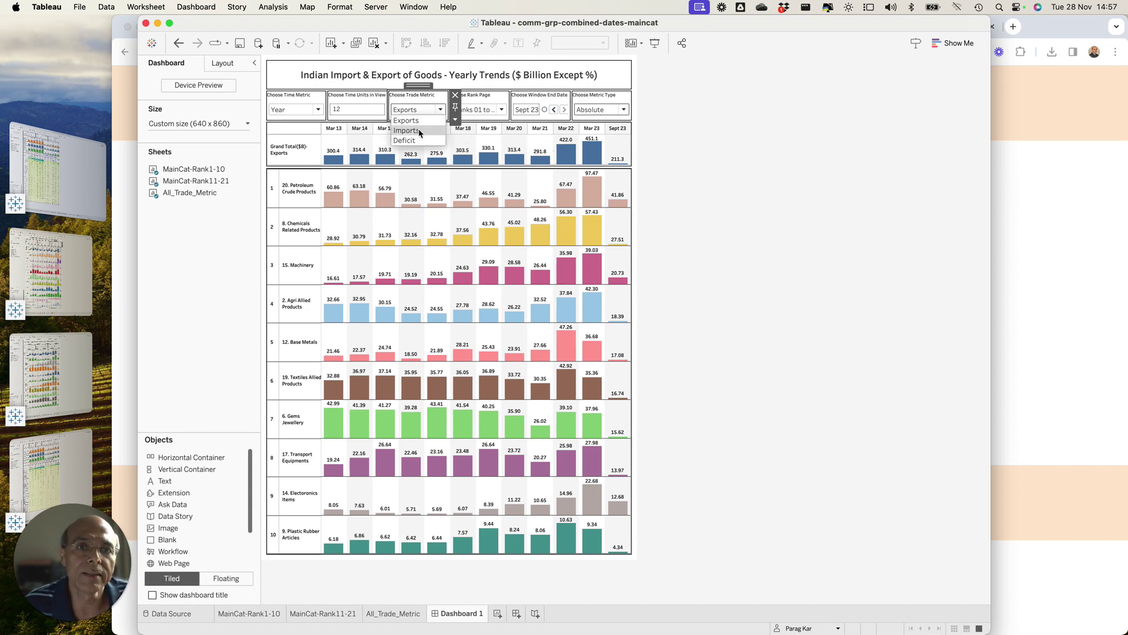
{"action": "left_click", "coordinate": [418, 130]}
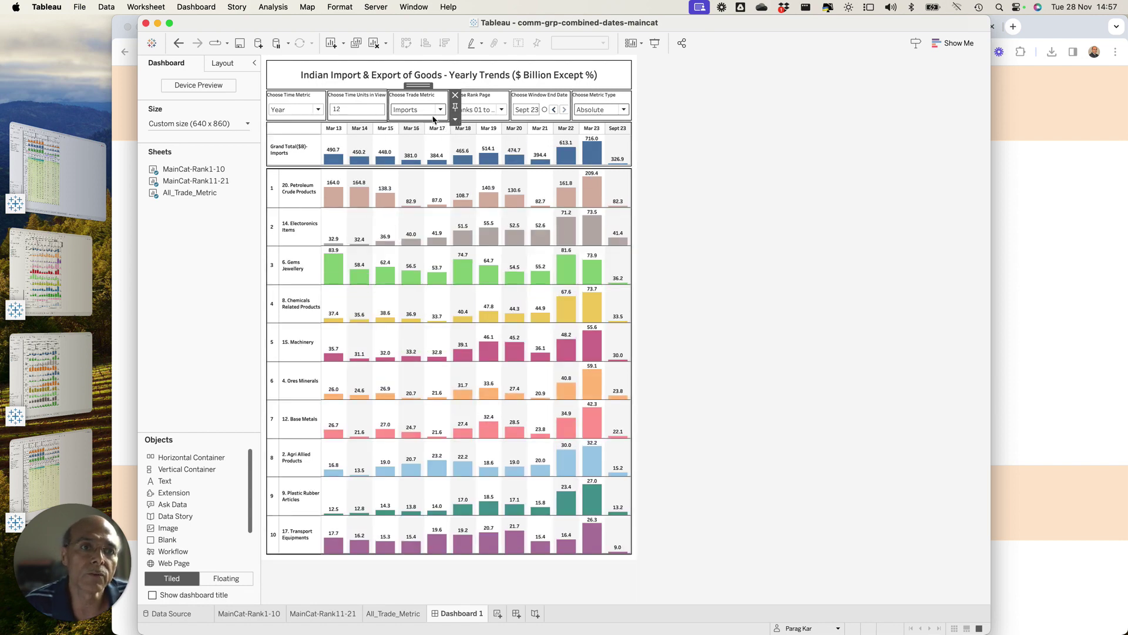
{"action": "left_click", "coordinate": [440, 110]}
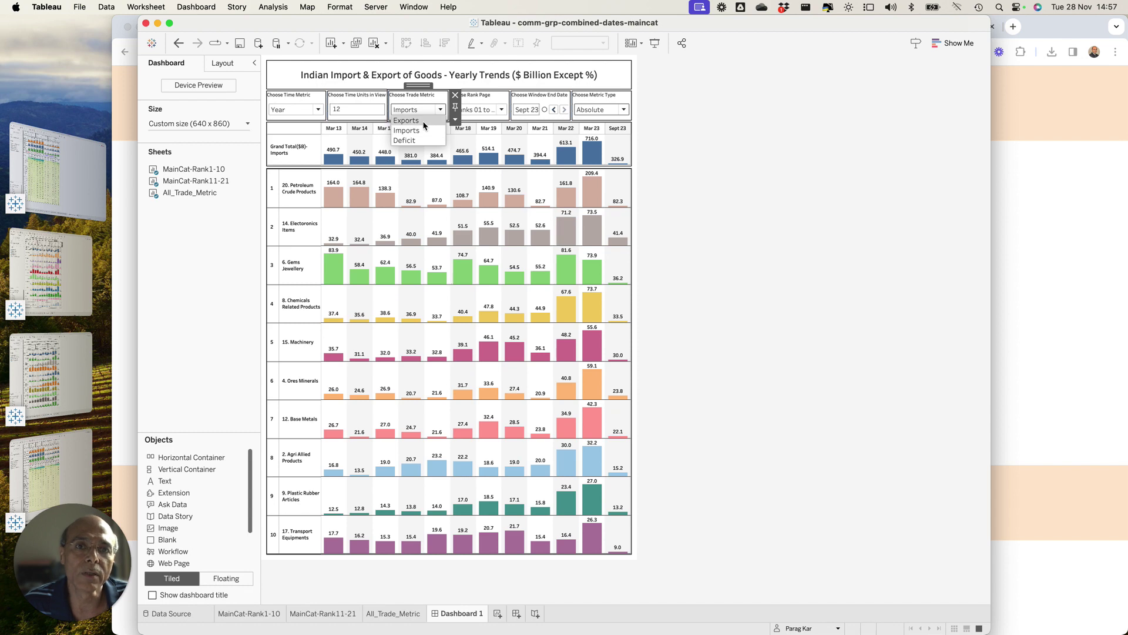
{"action": "left_click", "coordinate": [424, 121]}
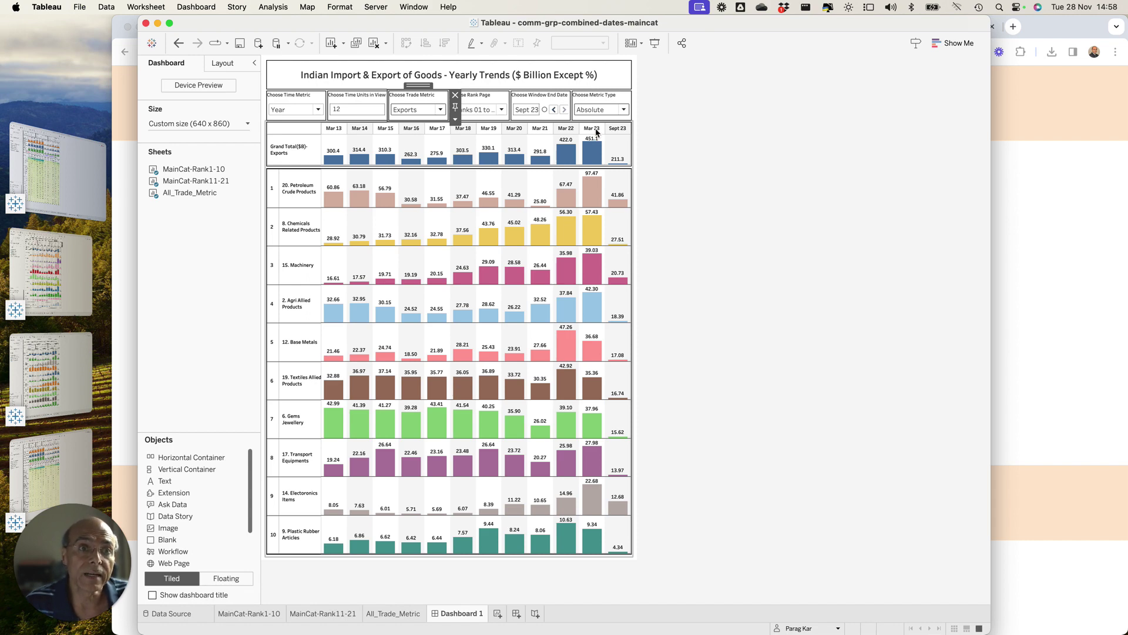
{"action": "left_click", "coordinate": [609, 110]}
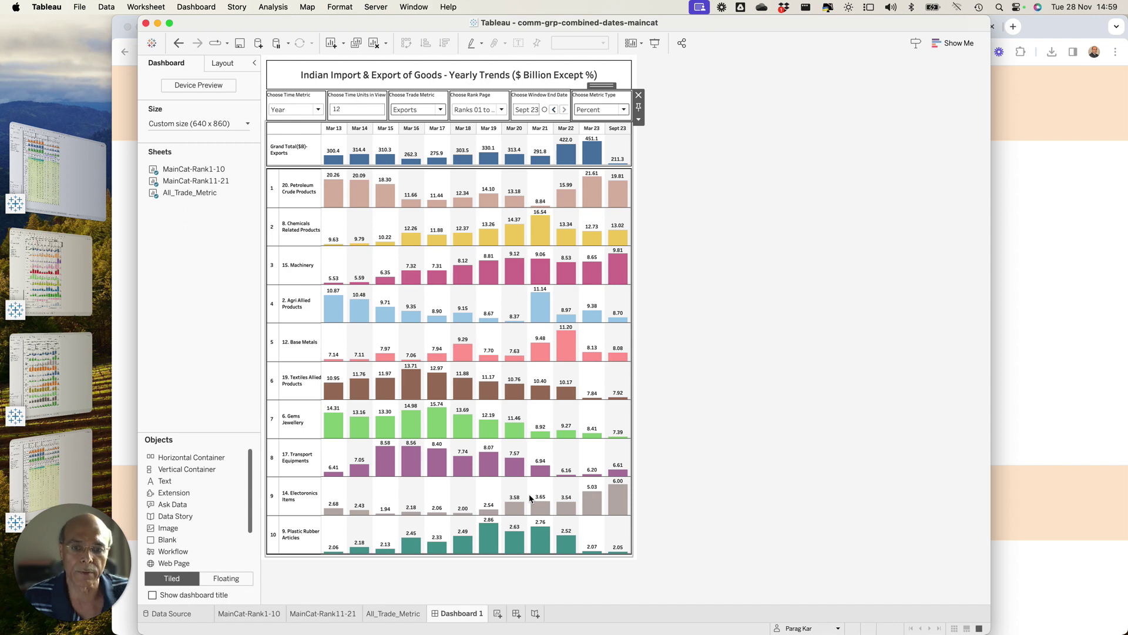
- Set the trade metric to Deficit and the metric type to Absolute
{"action": "left_click", "coordinate": [423, 110]}
{"action": "left_click", "coordinate": [416, 141]}
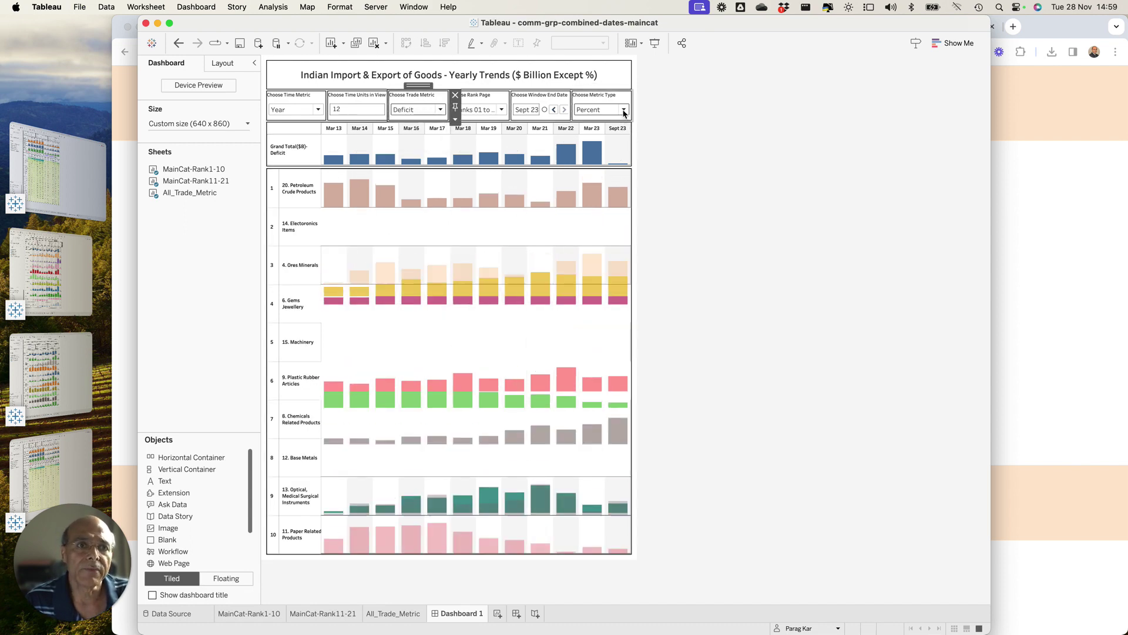
{"action": "left_click", "coordinate": [611, 109]}
{"action": "left_click", "coordinate": [613, 120]}
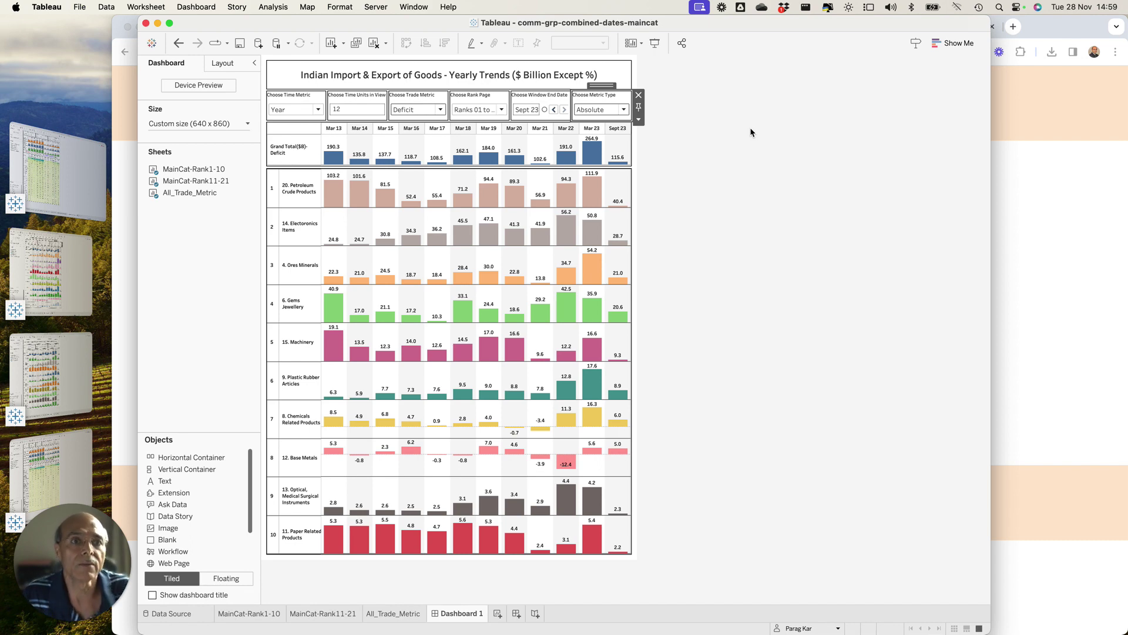
{"action": "left_click", "coordinate": [736, 135]}
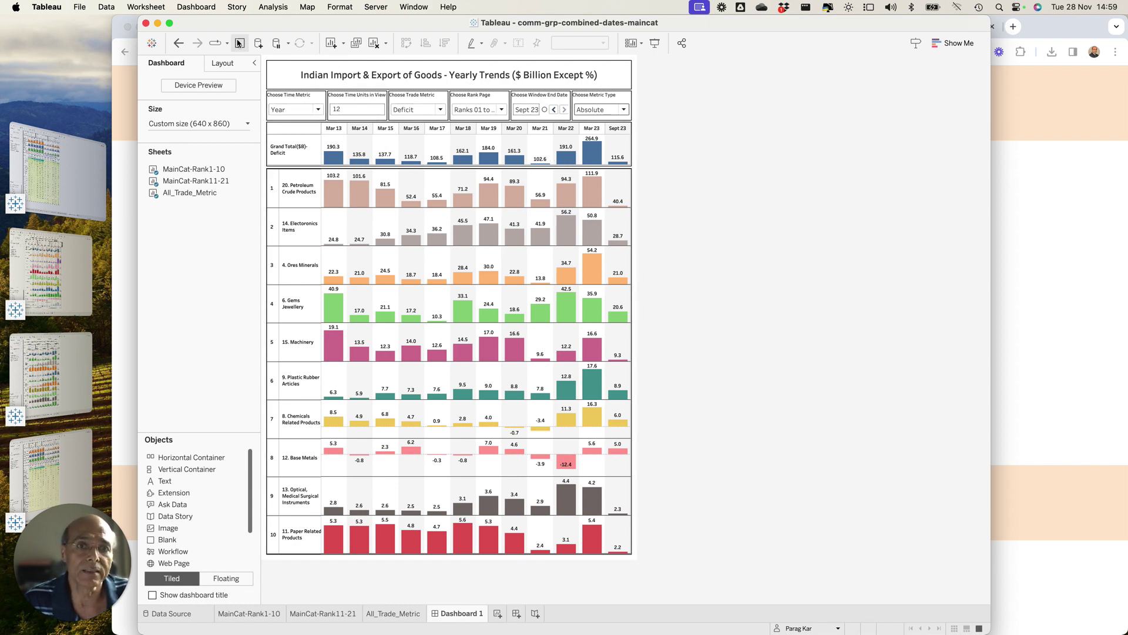
- Set the time metric to Month for the main-category deficit trends
{"action": "left_click", "coordinate": [303, 109]}
{"action": "left_click", "coordinate": [305, 112]}
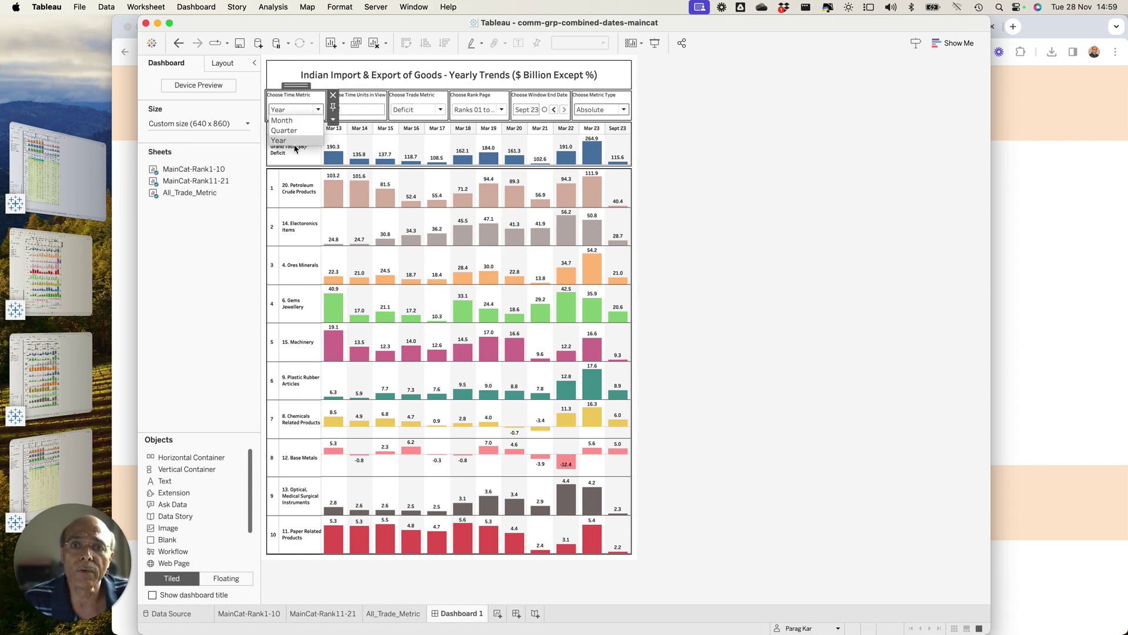
{"action": "left_click", "coordinate": [298, 122]}
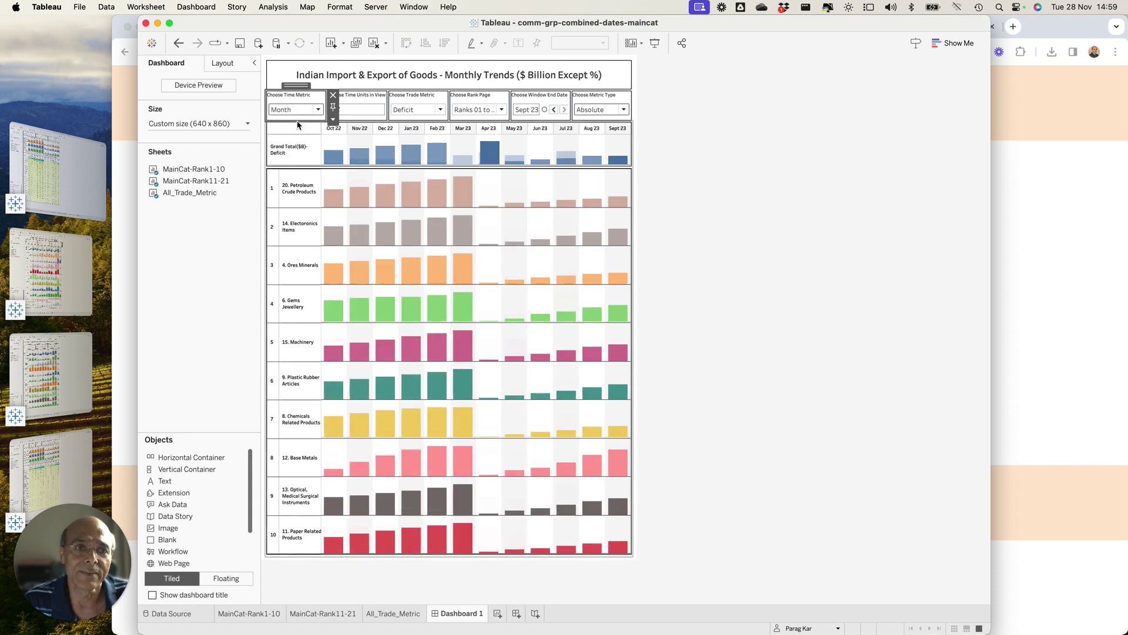
{"action": "left_click", "coordinate": [675, 136]}
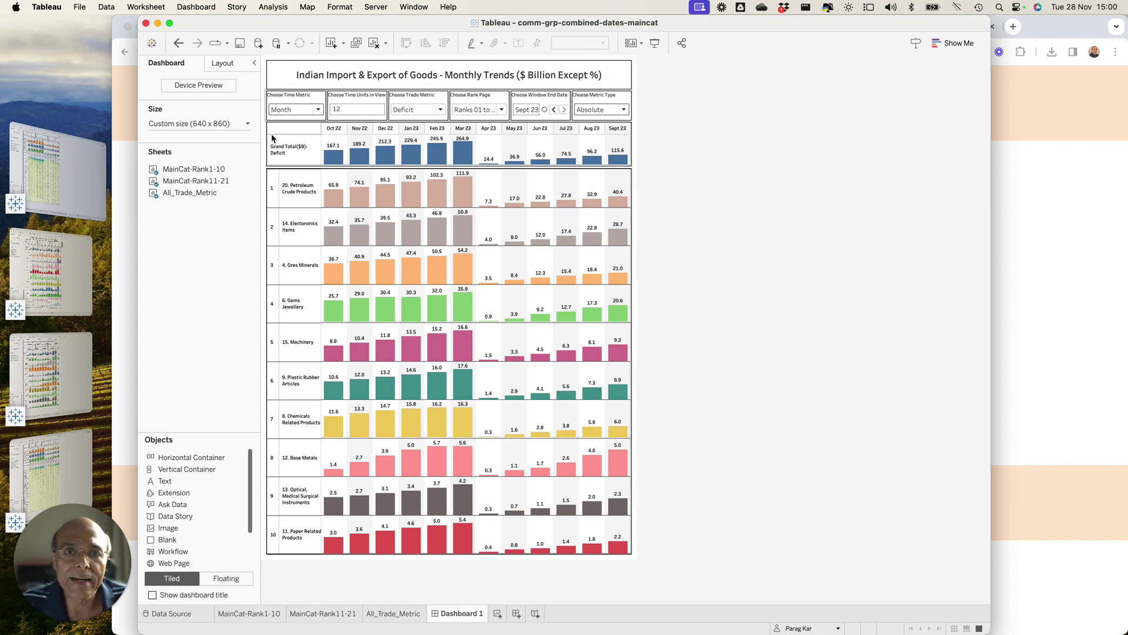
- Switch to the dashboard in the comm-grp-combined-dates-subcat workbook
{"action": "key", "text": "ctrl+Up"}
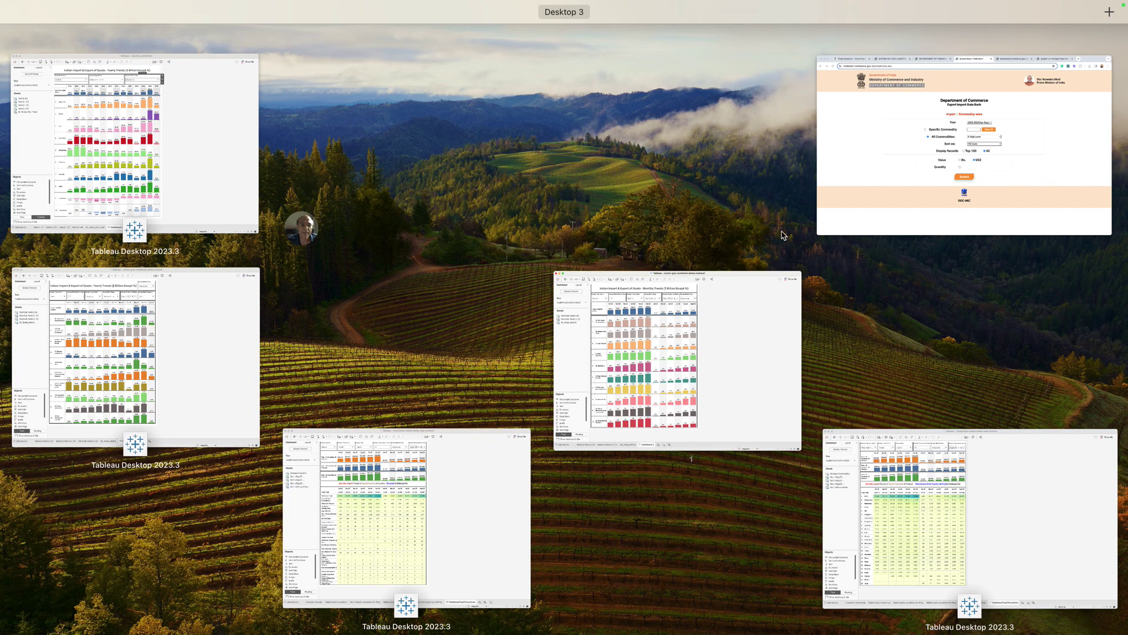
{"action": "left_click", "coordinate": [846, 197]}
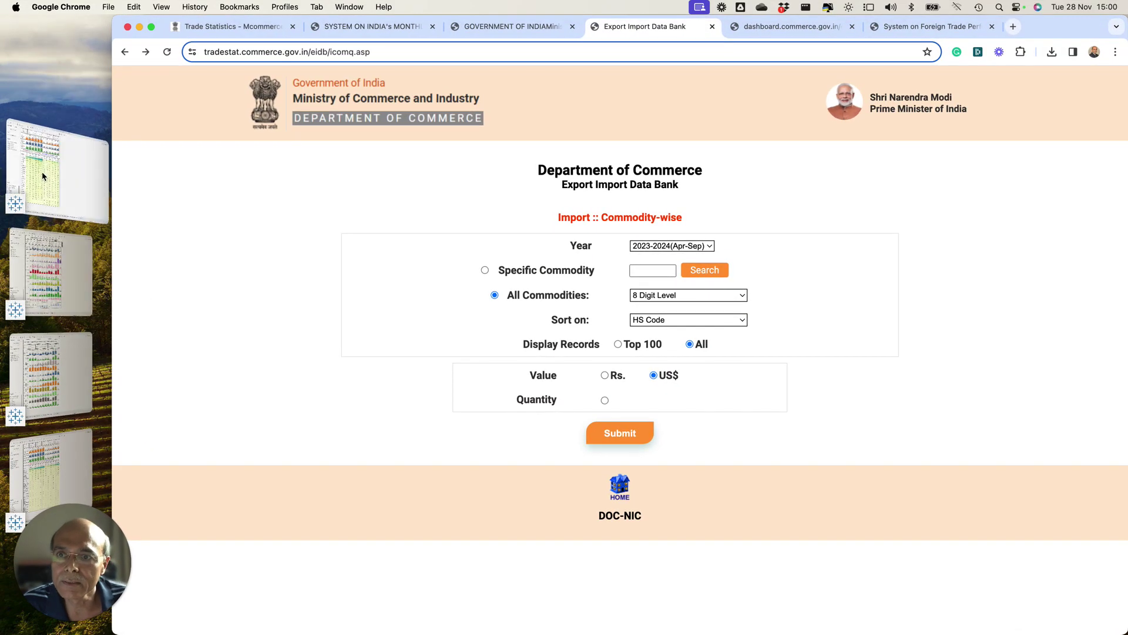
{"action": "left_click", "coordinate": [55, 303]}
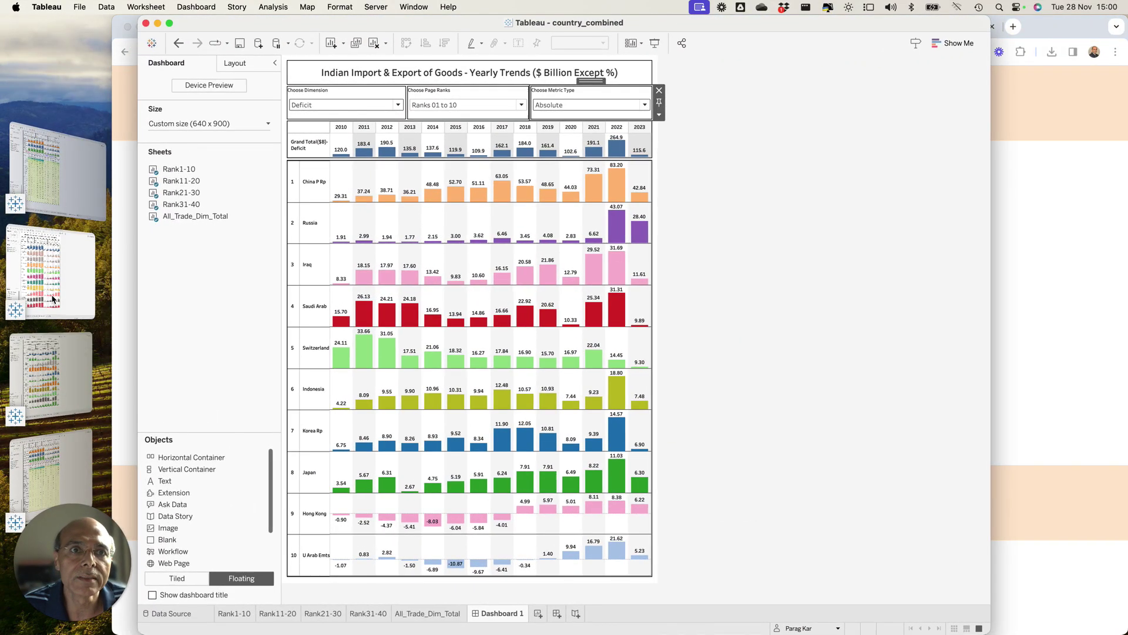
{"action": "left_click", "coordinate": [51, 348]}
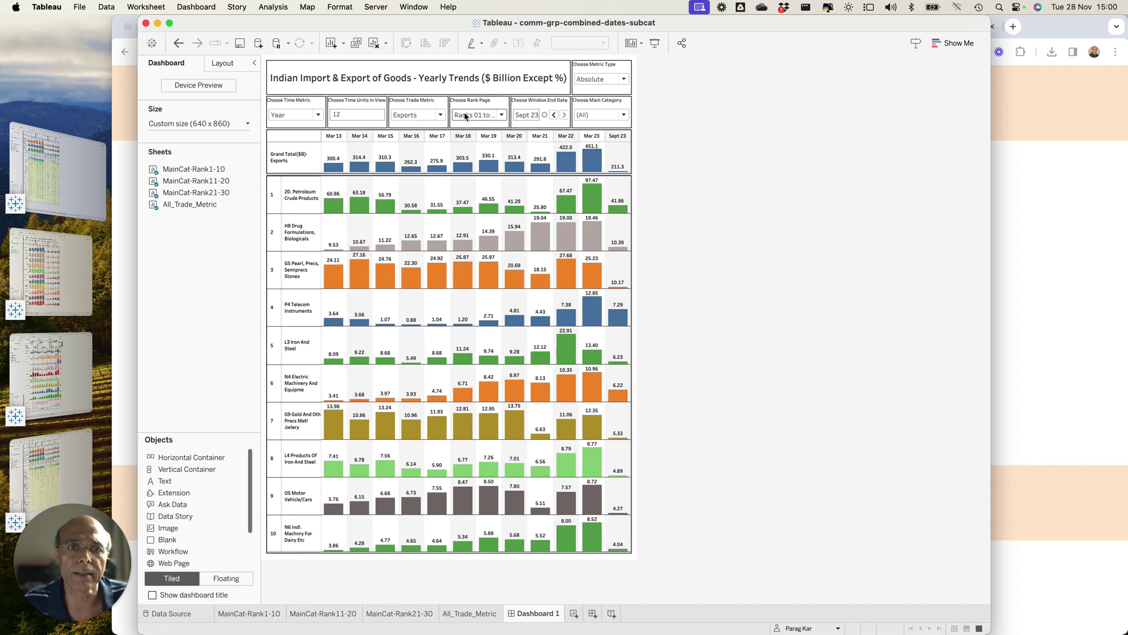
- Filter the subcategory dashboard's main category to only 14. Electoronics Items
{"action": "left_click", "coordinate": [604, 116]}
{"action": "left_click", "coordinate": [582, 140]}
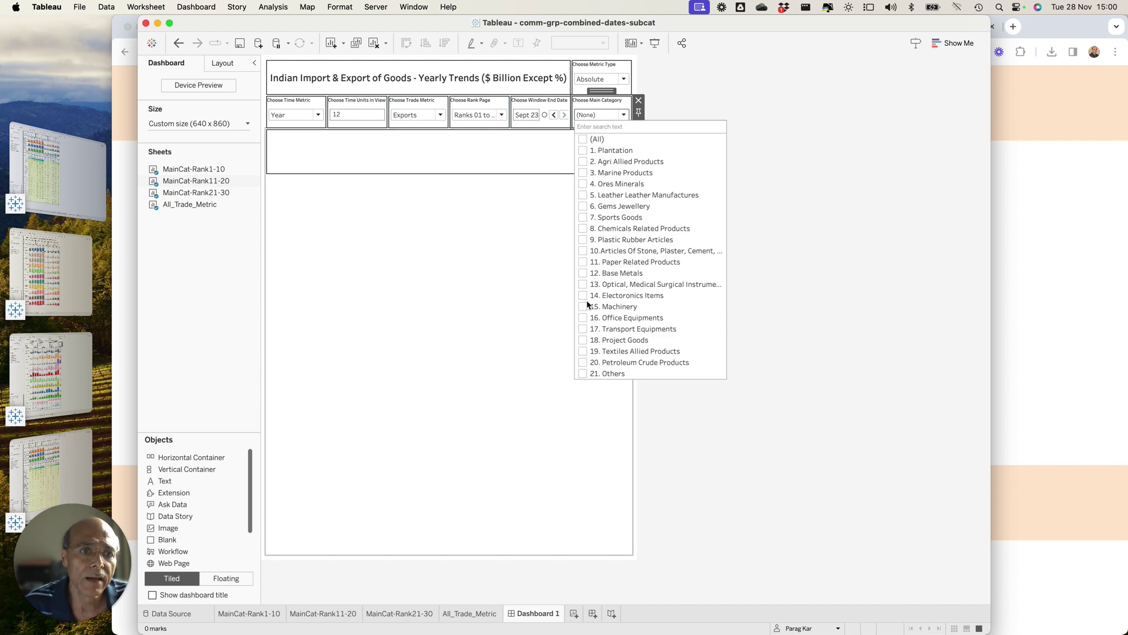
{"action": "left_click", "coordinate": [583, 296]}
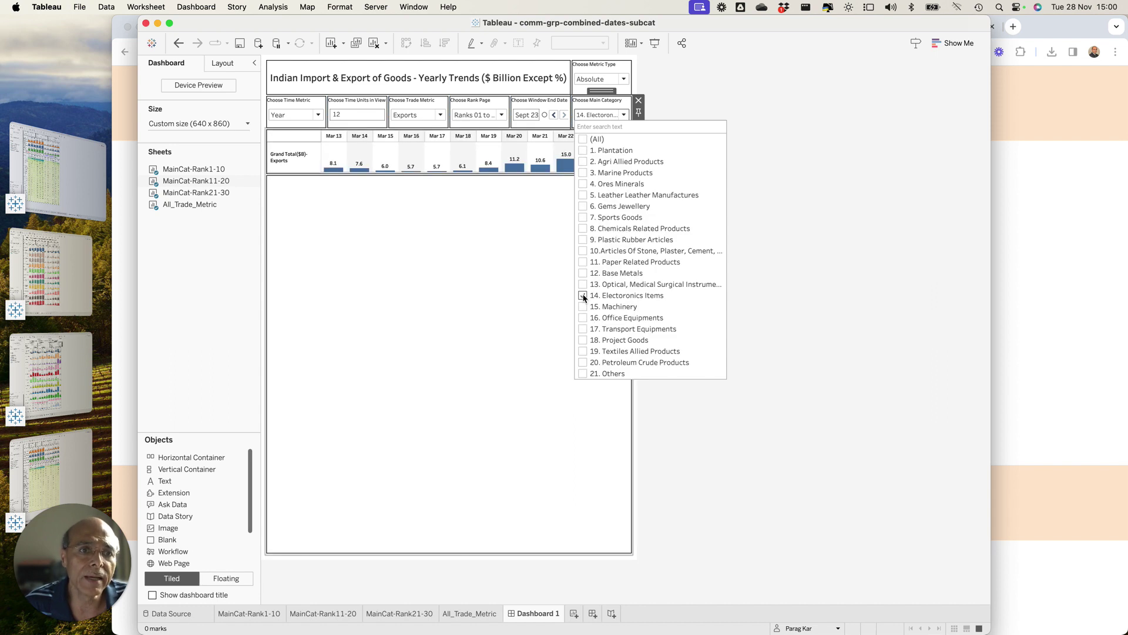
{"action": "left_click", "coordinate": [952, 234]}
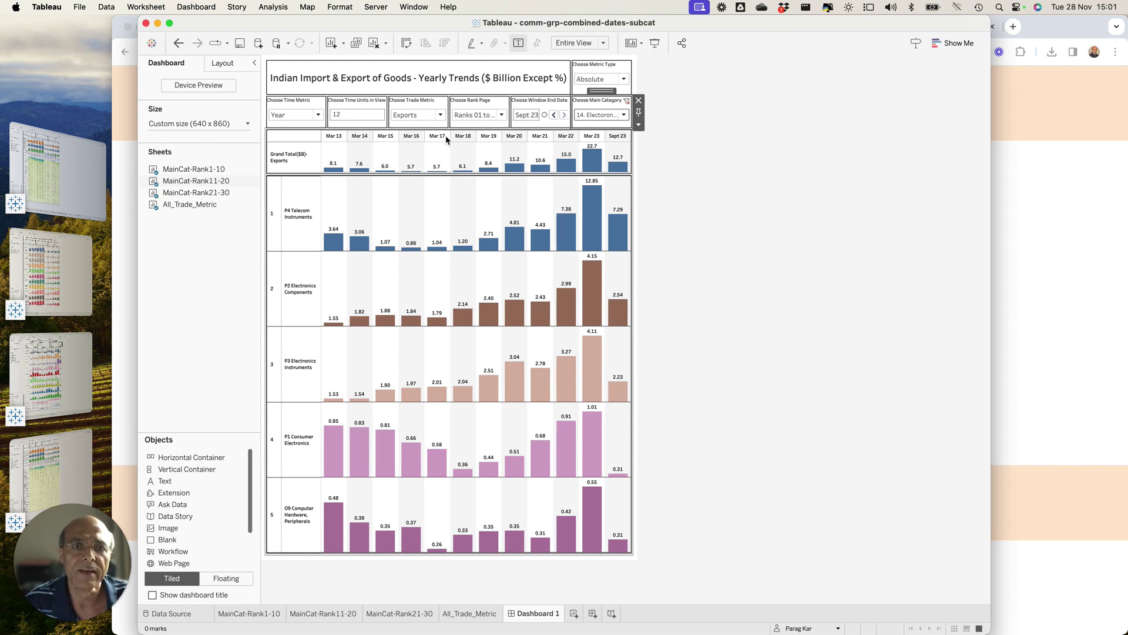
- Set the trade metric to Imports and include all main categories in the subcategory dashboard
{"action": "left_click", "coordinate": [440, 115]}
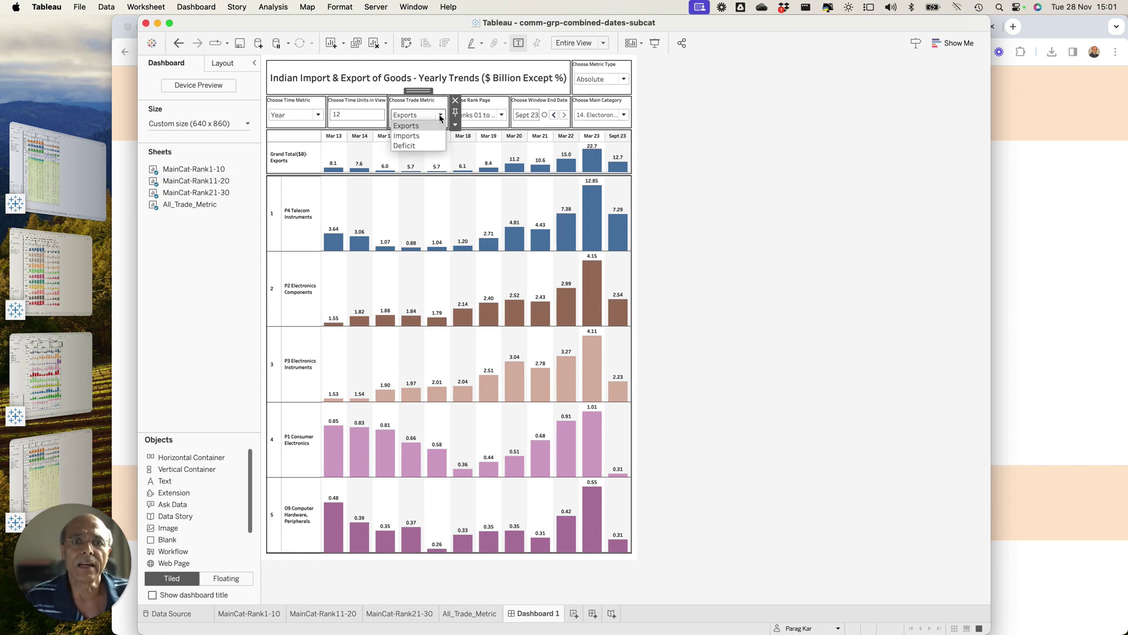
{"action": "left_click", "coordinate": [414, 136]}
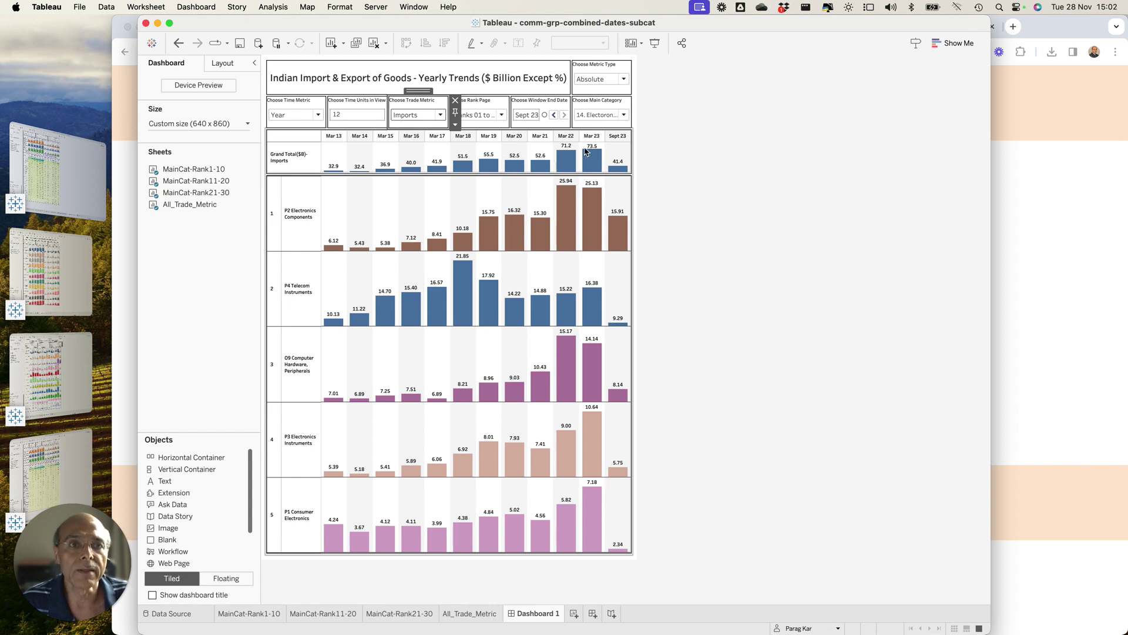
{"action": "left_click", "coordinate": [614, 116]}
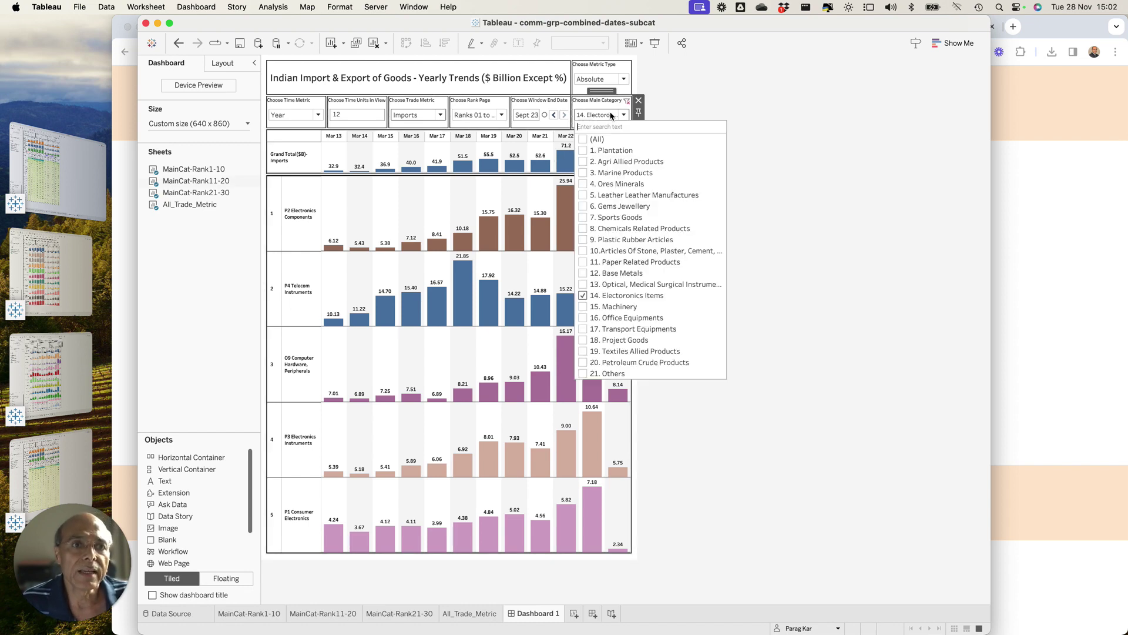
{"action": "left_click", "coordinate": [583, 139]}
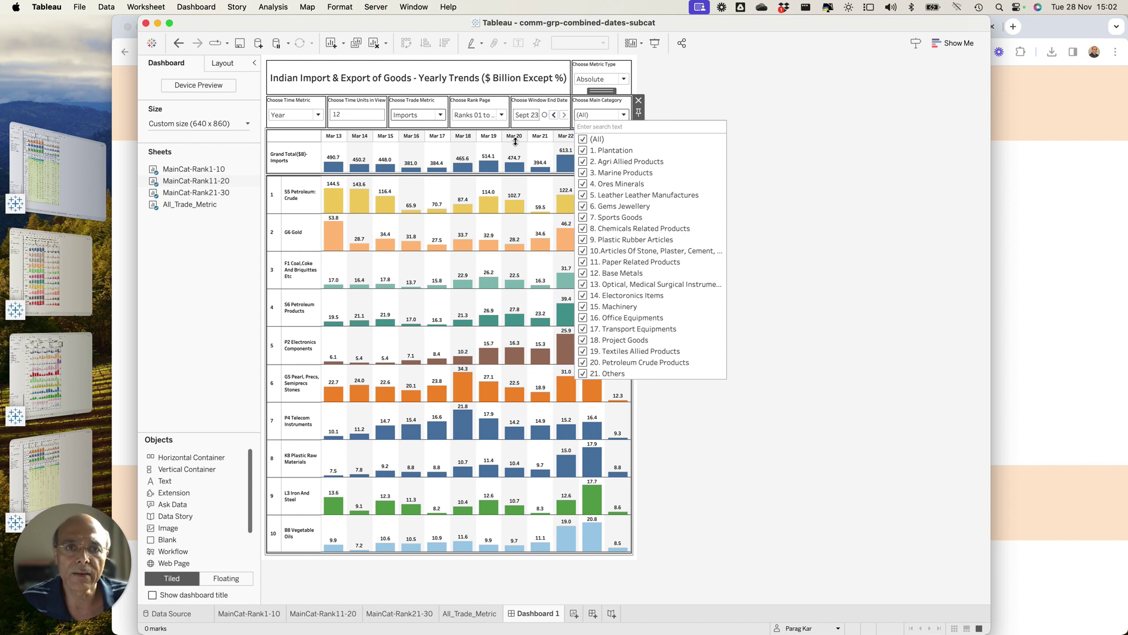
{"action": "left_click", "coordinate": [485, 144]}
- Set the trade metric to Deficit for the subcategories of all main categories
{"action": "left_click", "coordinate": [440, 115]}
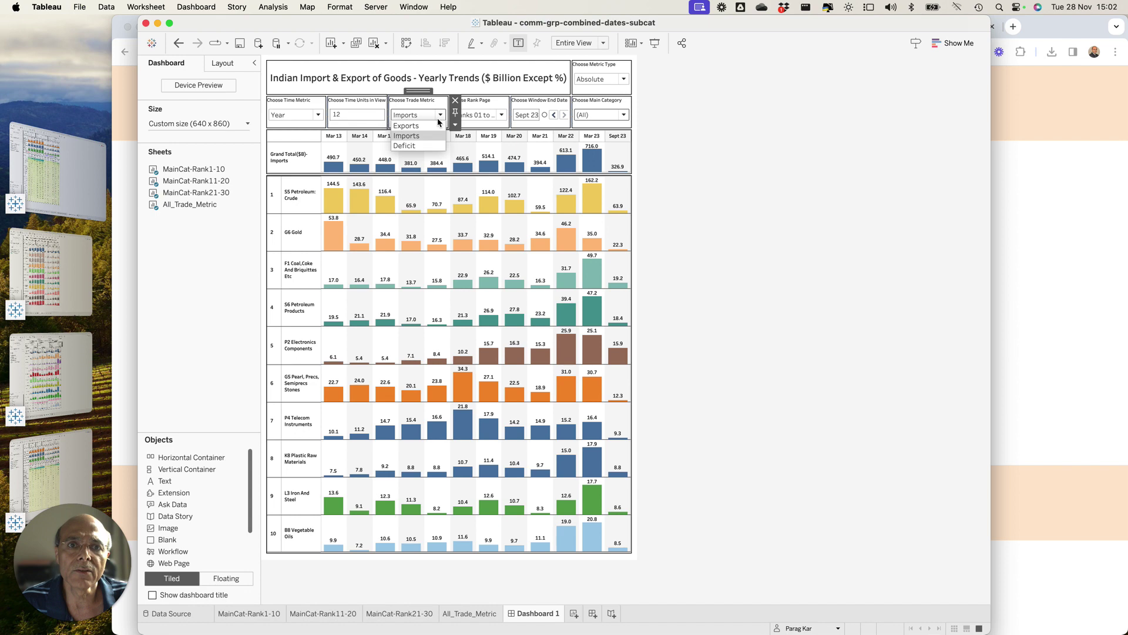
{"action": "left_click", "coordinate": [417, 145]}
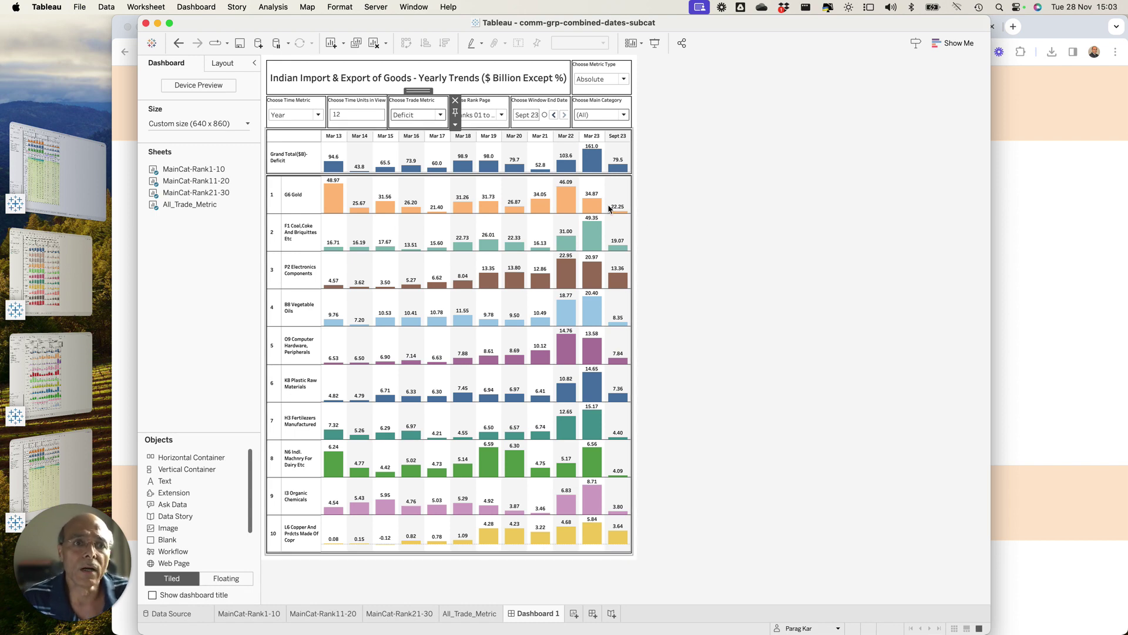
{"action": "left_click", "coordinate": [721, 245]}
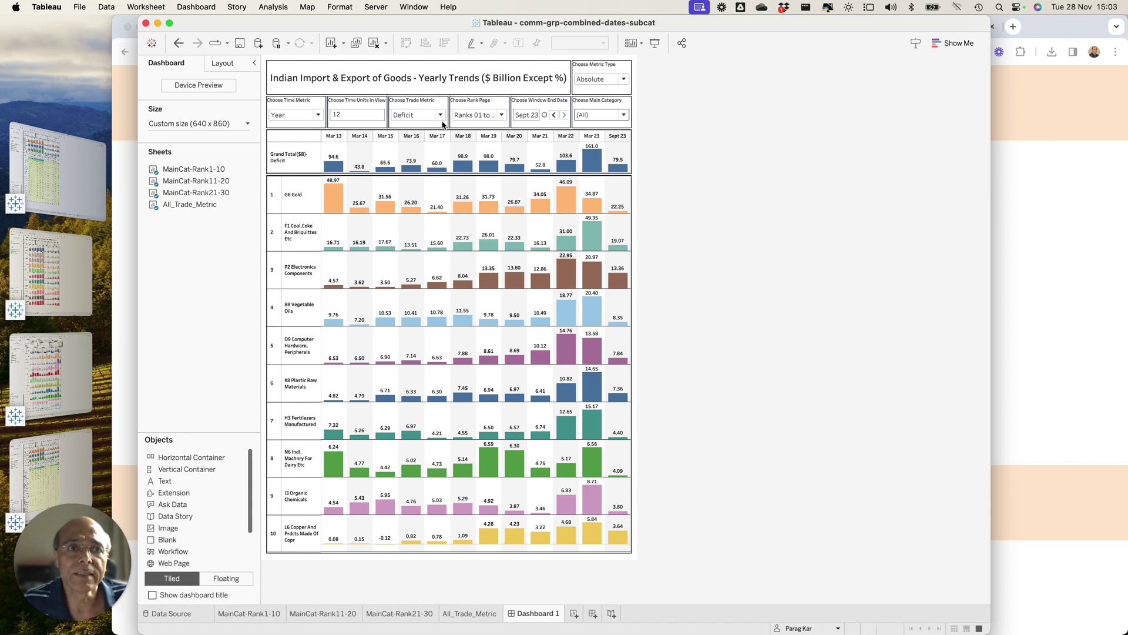
{"action": "left_click", "coordinate": [606, 80]}
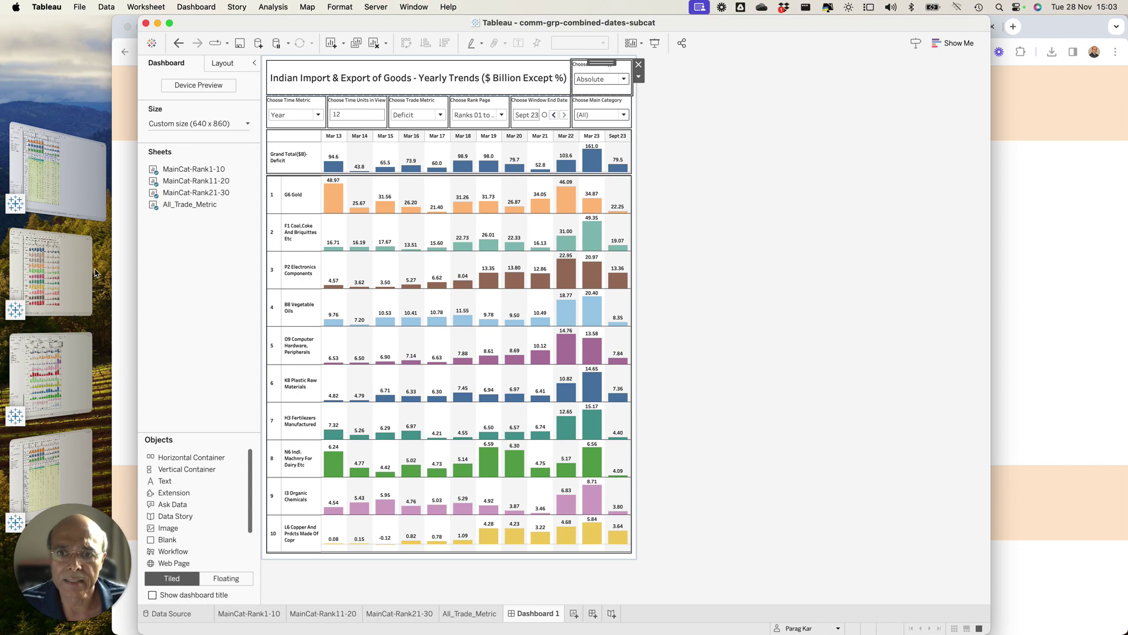
- Switch to Chrome and bring up the Department of Commerce's Trade Statistics page
{"action": "left_click", "coordinate": [68, 186]}
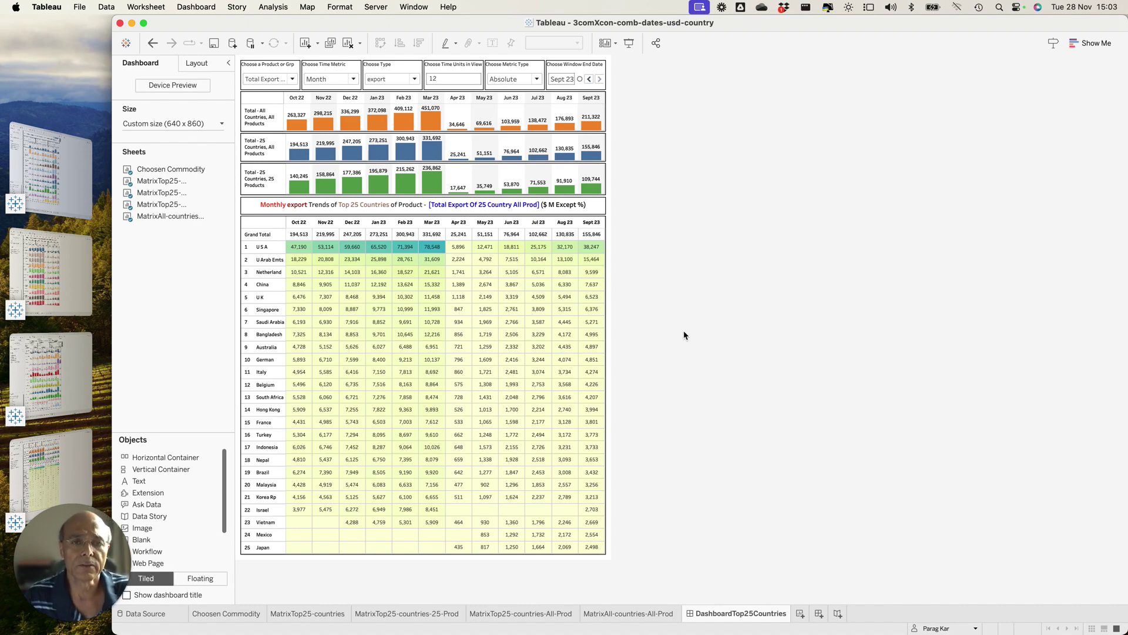
{"action": "key", "text": "ctrl+Up"}
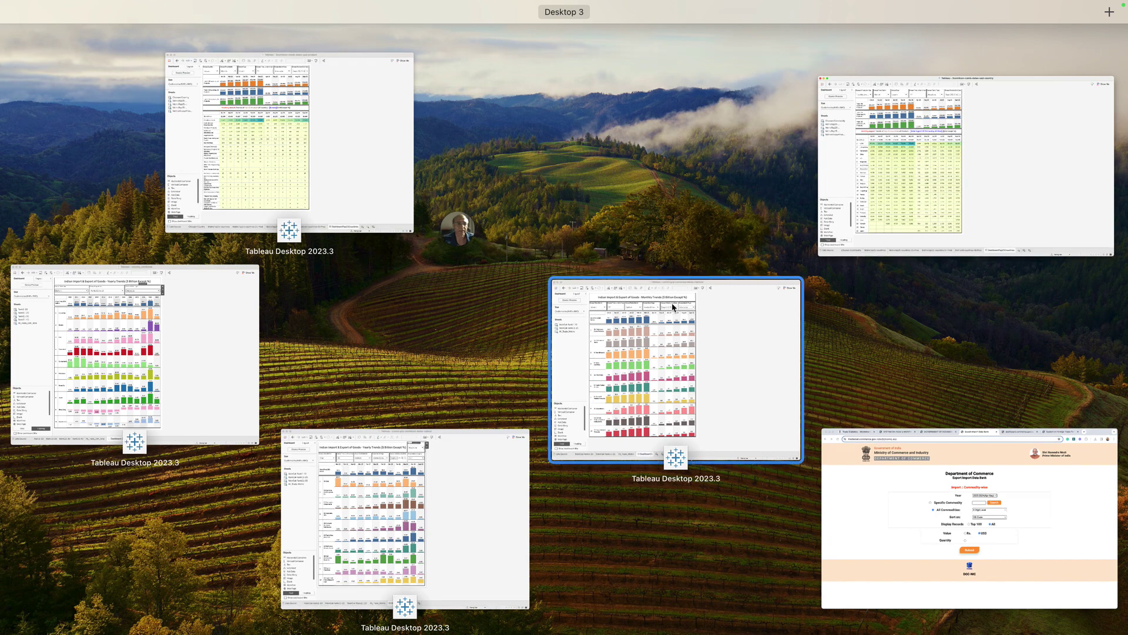
{"action": "left_click", "coordinate": [939, 541]}
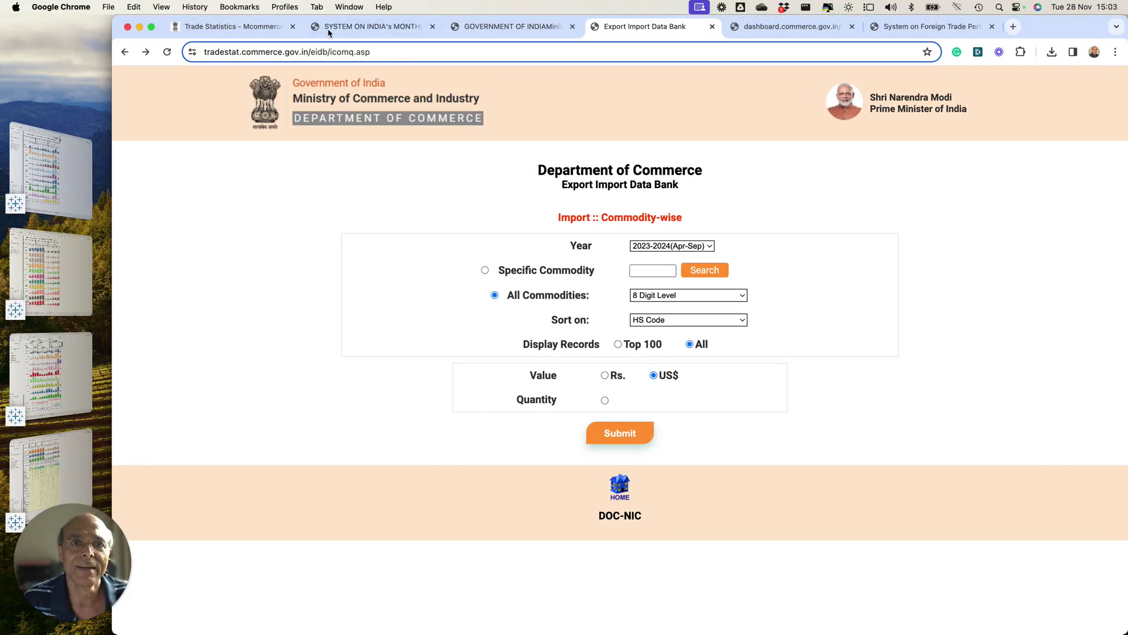
{"action": "left_click", "coordinate": [256, 33]}
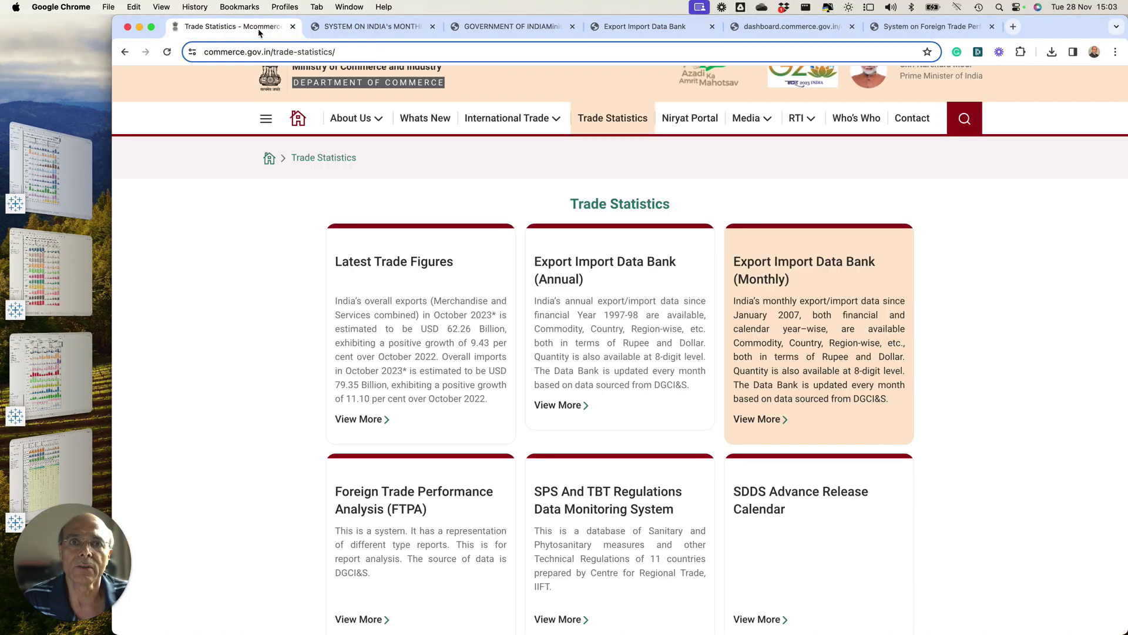
{"action": "left_click", "coordinate": [339, 26]}
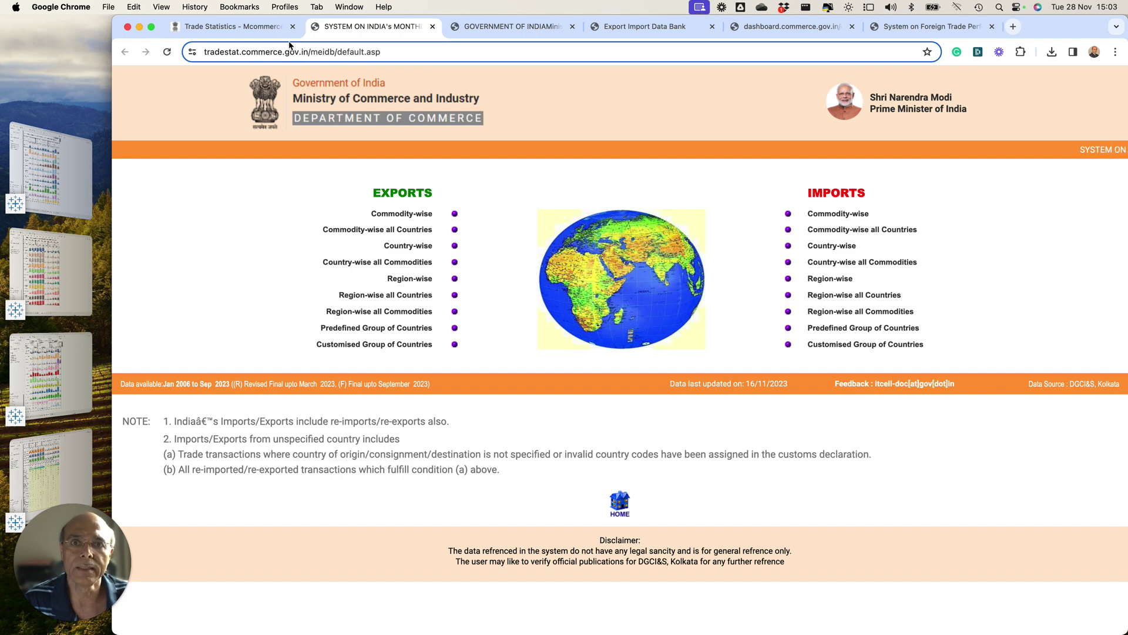
{"action": "left_click", "coordinate": [266, 30]}
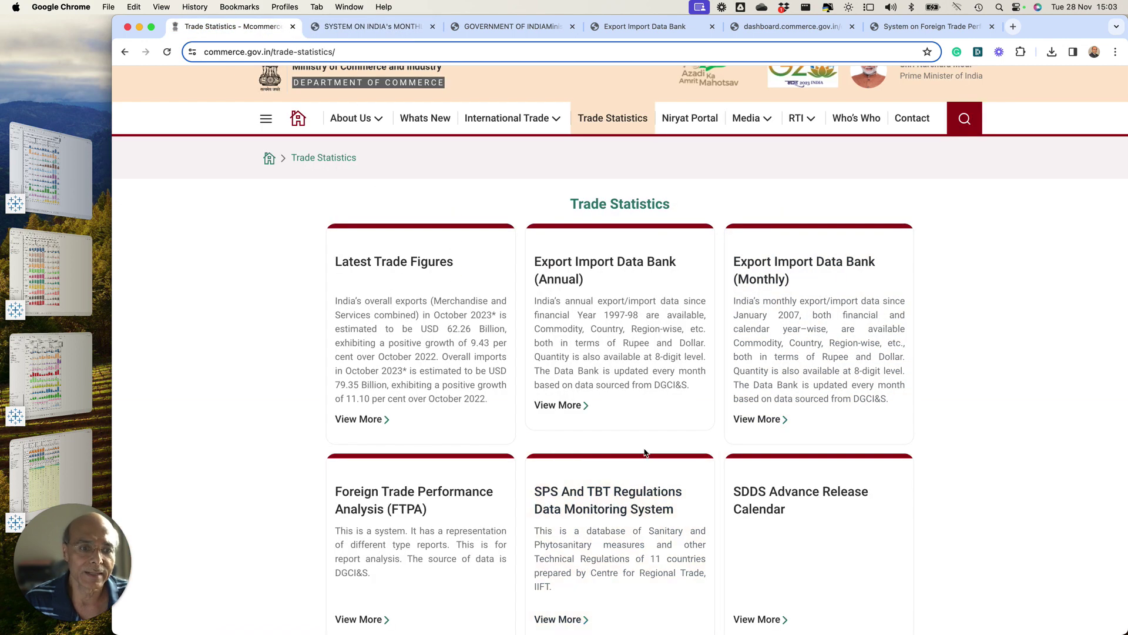
- Open the Foreign Trade Performance Analysis (FTPA) system from the Trade Statistics page and accept leaving the site
{"action": "scroll", "coordinate": [371, 520], "scroll_direction": "down", "scroll_amount": 2}
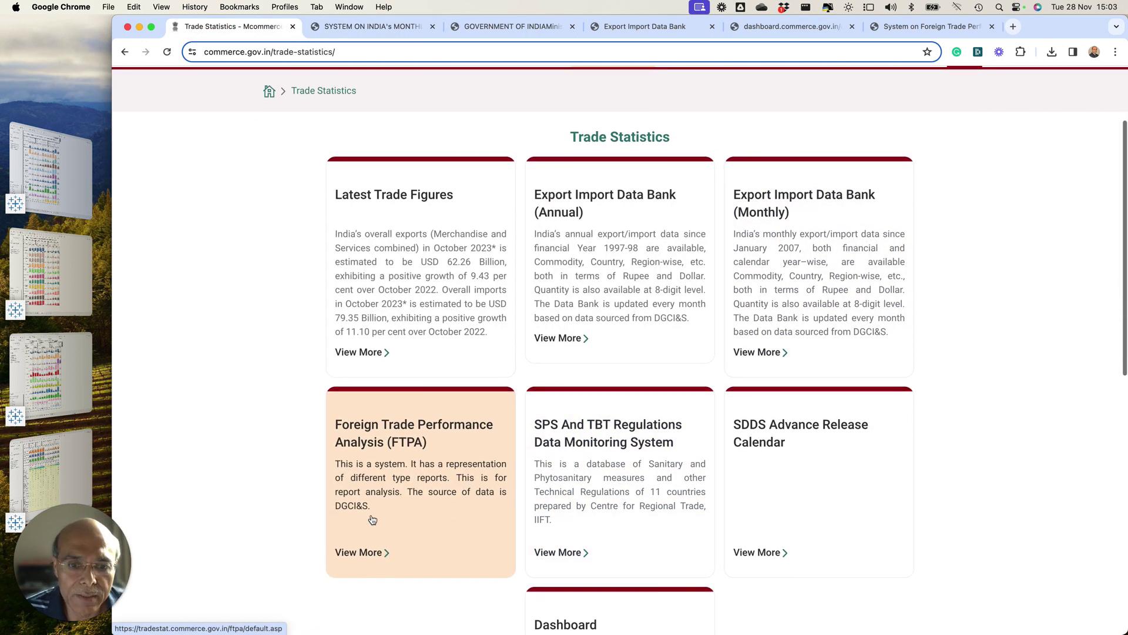
{"action": "scroll", "coordinate": [373, 518], "scroll_direction": "up", "scroll_amount": 1}
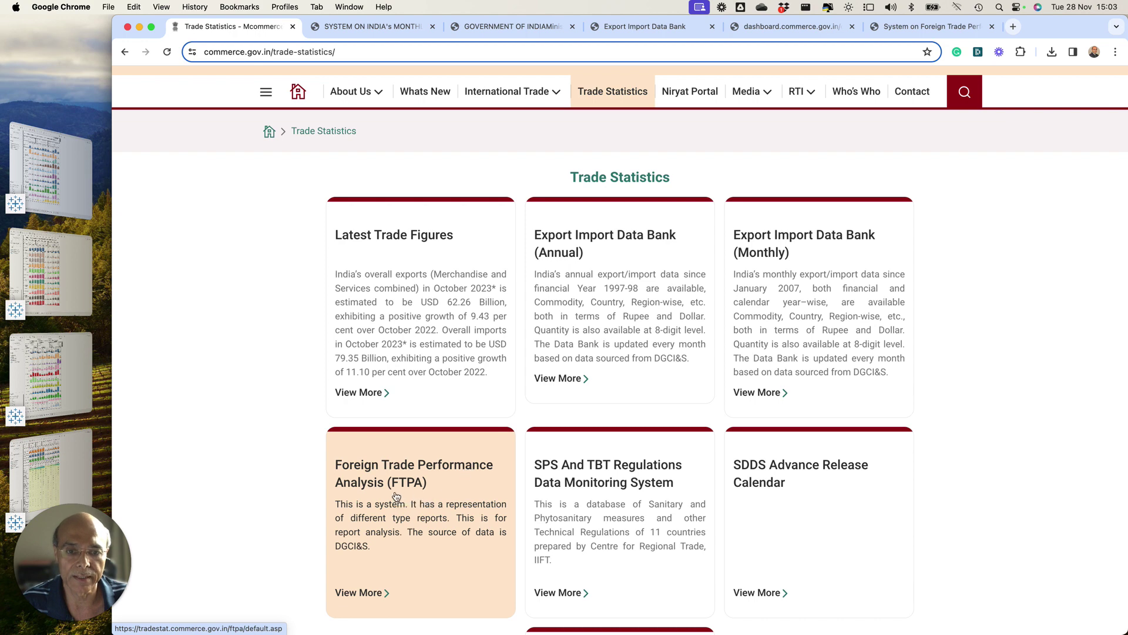
{"action": "left_click", "coordinate": [397, 488]}
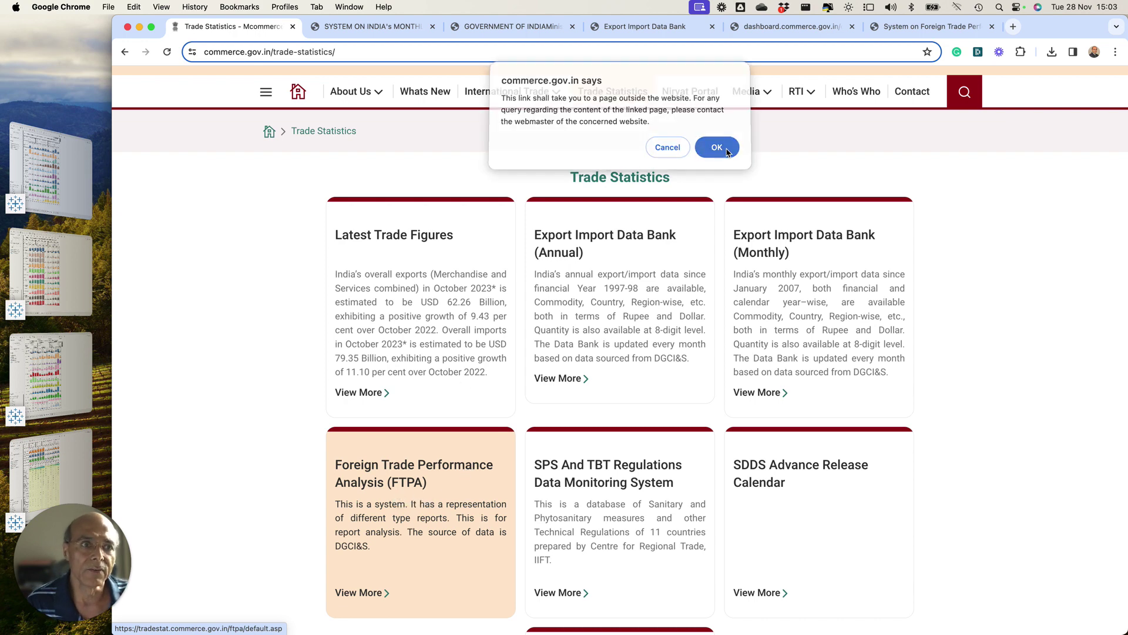
{"action": "left_click", "coordinate": [718, 150]}
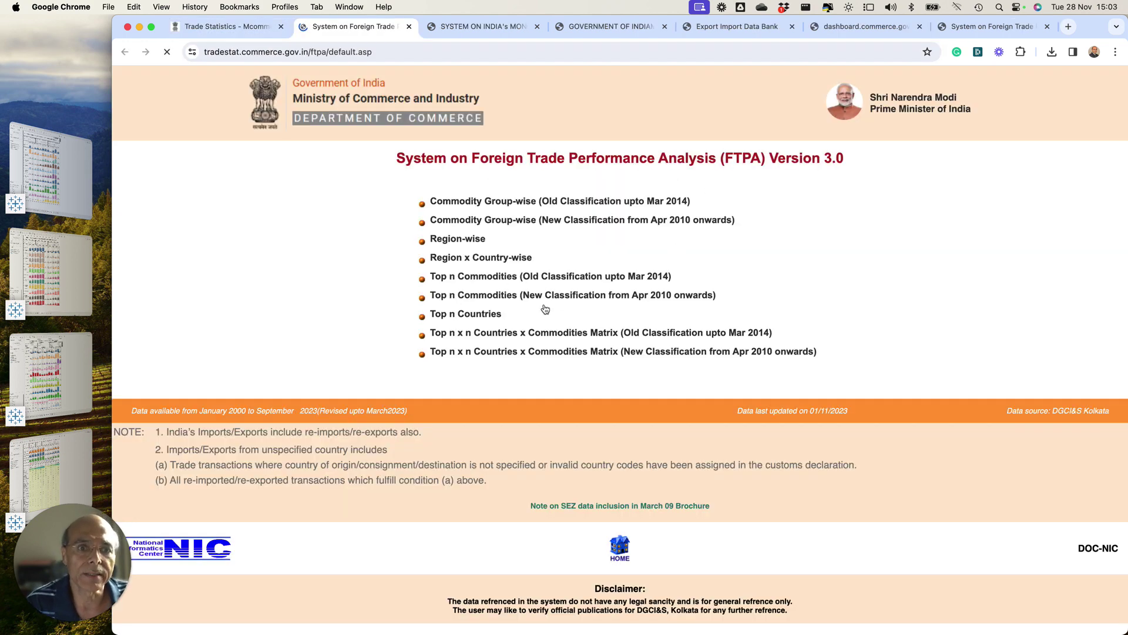
- Look at the Commodity Group-wise (New Classification from Apr 2010 onwards) query with Detailed Report selected and return to the report list
{"action": "left_click", "coordinate": [579, 222]}
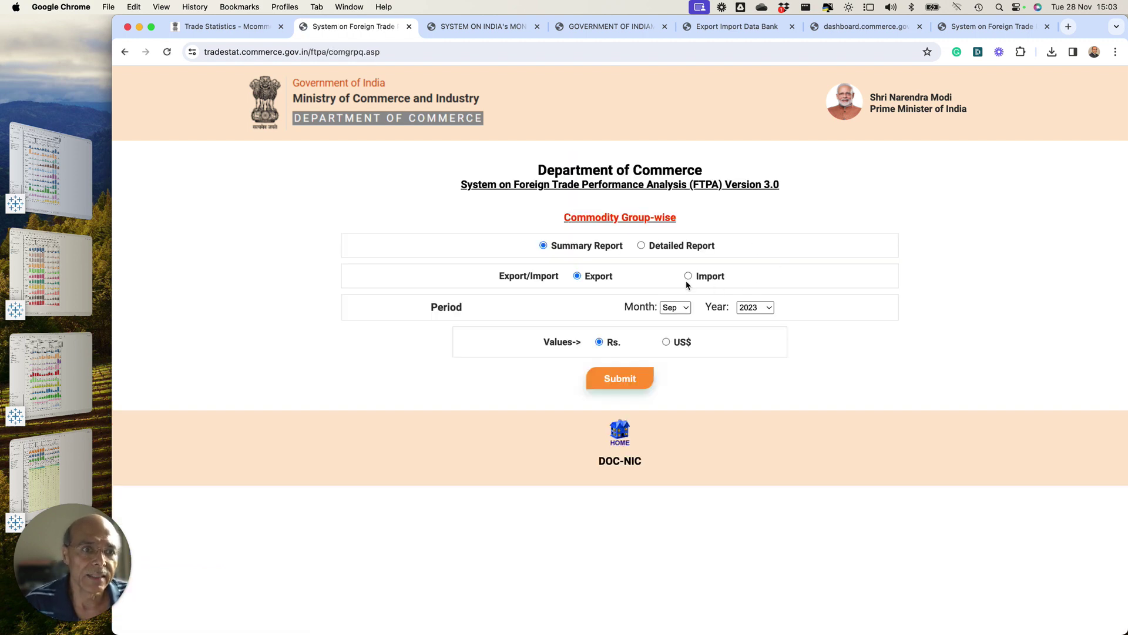
{"action": "left_click", "coordinate": [642, 246]}
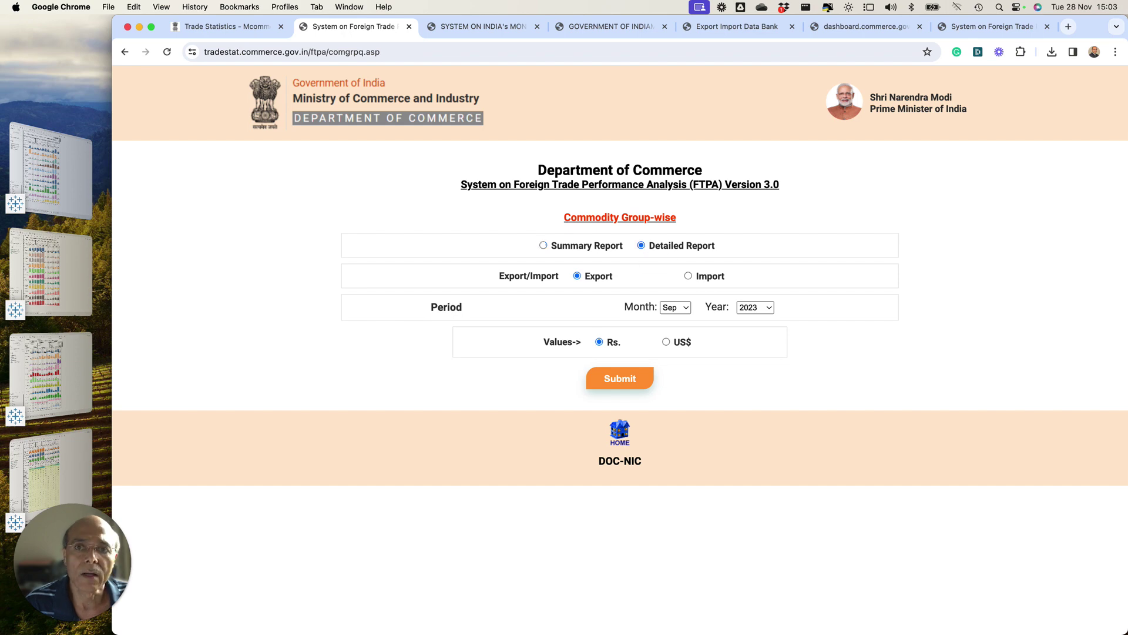
{"action": "left_click", "coordinate": [125, 52]}
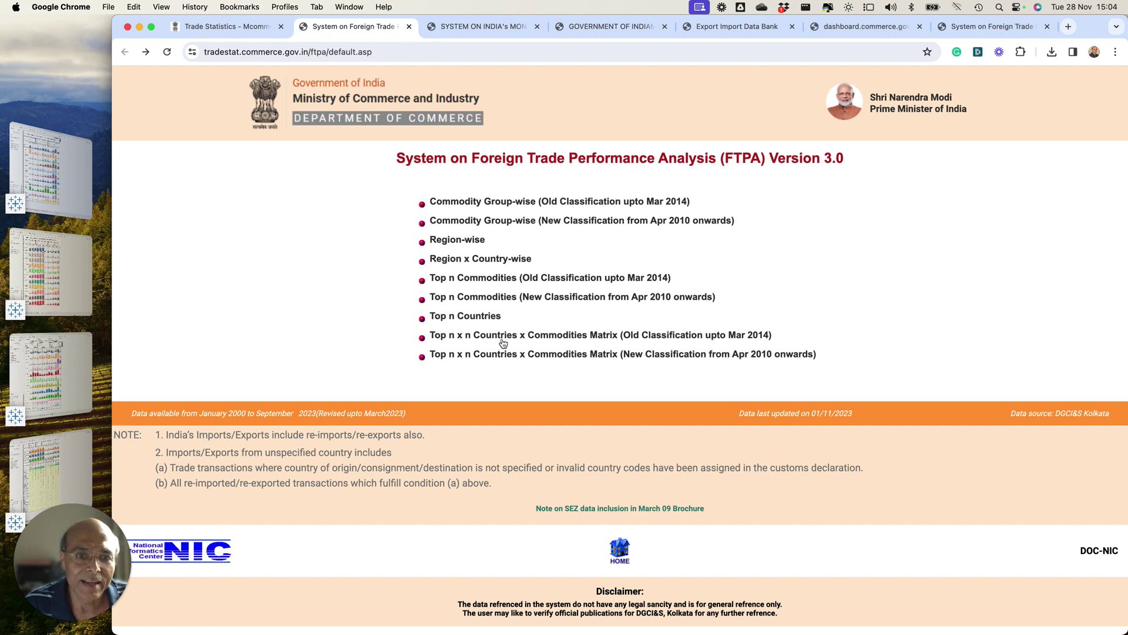
- Generate the new-classification countries x commodities matrix for Import with dimension 10 and values in US$, and look through it
{"action": "left_click", "coordinate": [597, 355]}
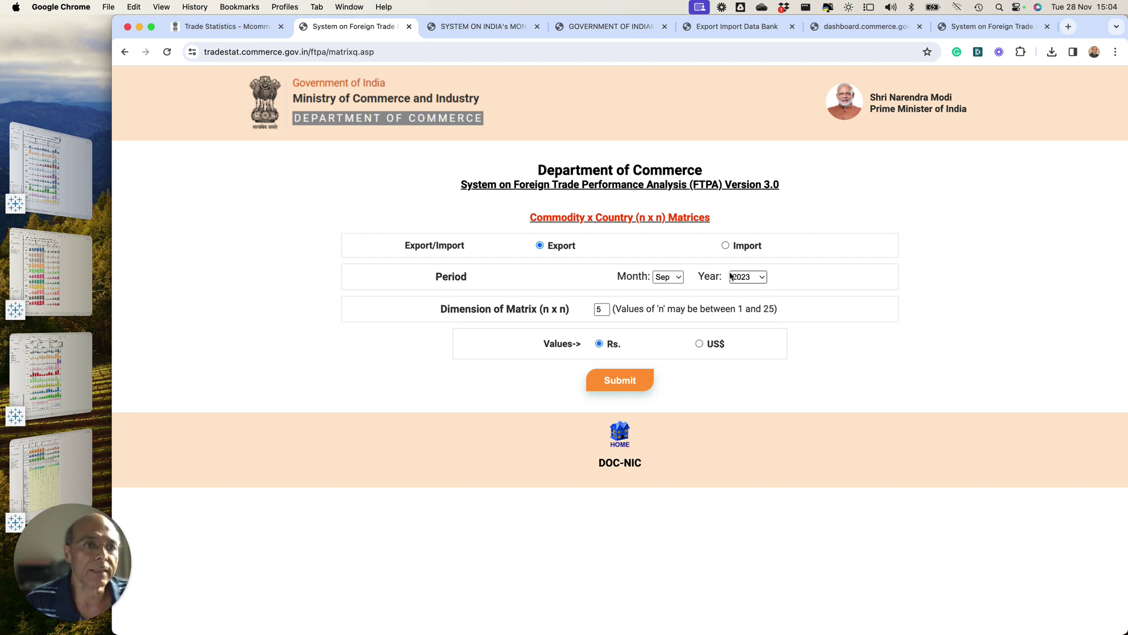
{"action": "left_click", "coordinate": [727, 247]}
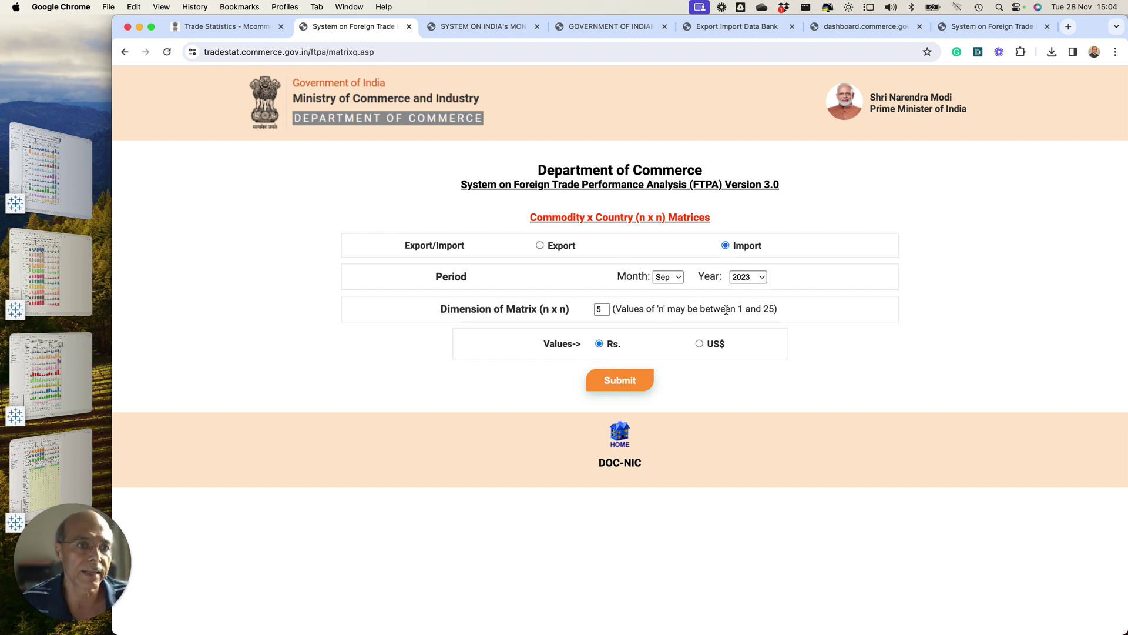
{"action": "left_click", "coordinate": [700, 345]}
{"action": "left_click", "coordinate": [607, 309]}
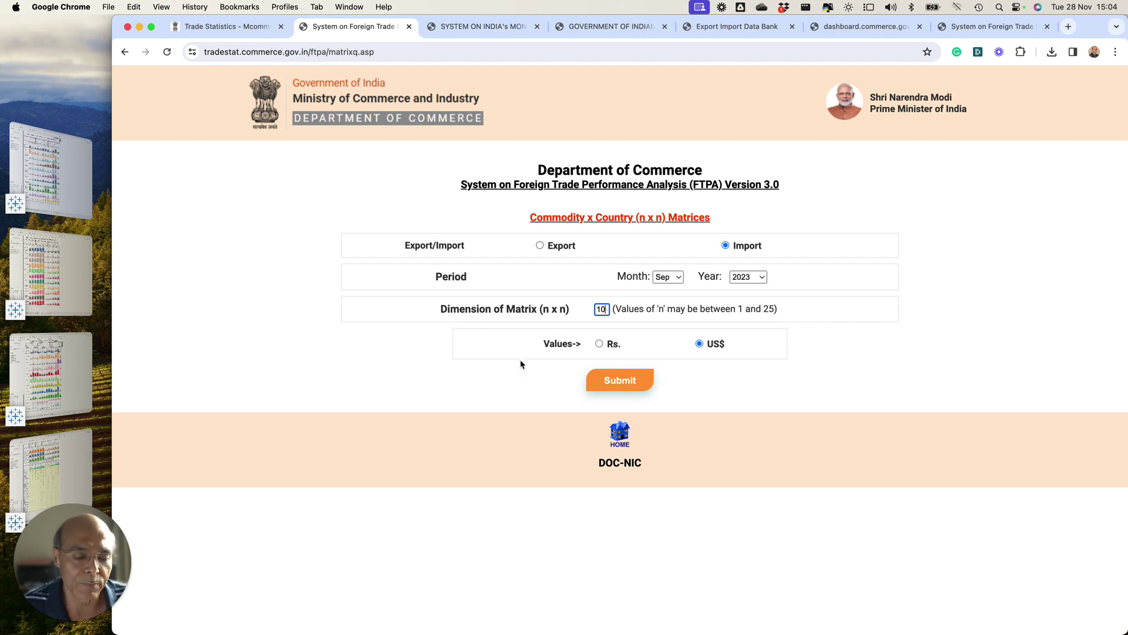
{"action": "left_click", "coordinate": [628, 384]}
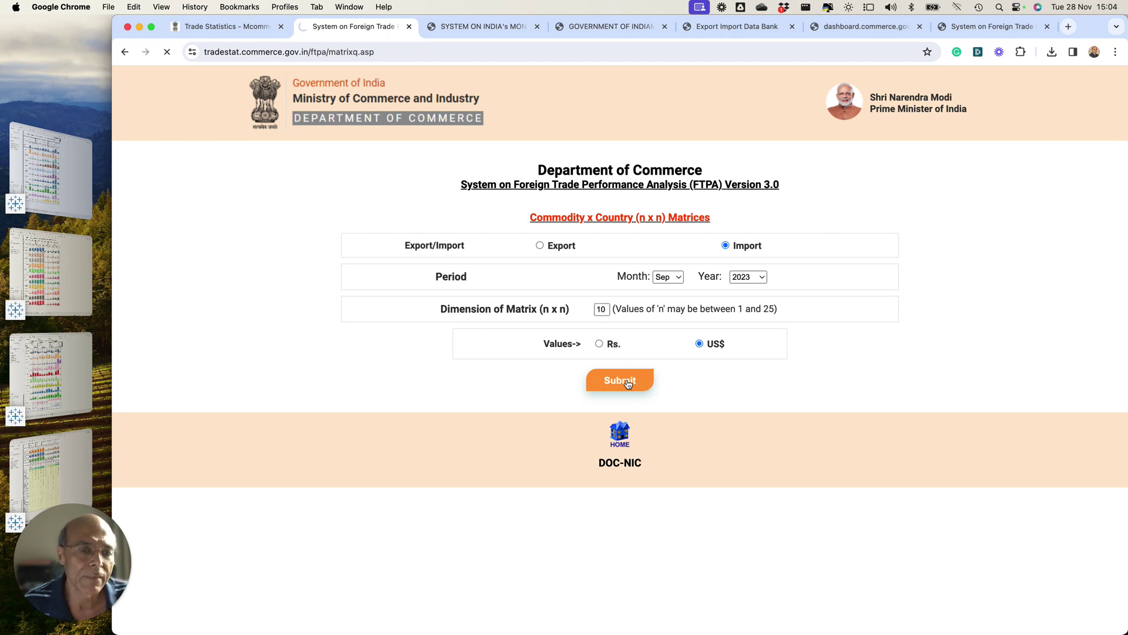
{"action": "scroll", "coordinate": [468, 266], "scroll_direction": "down", "scroll_amount": 5}
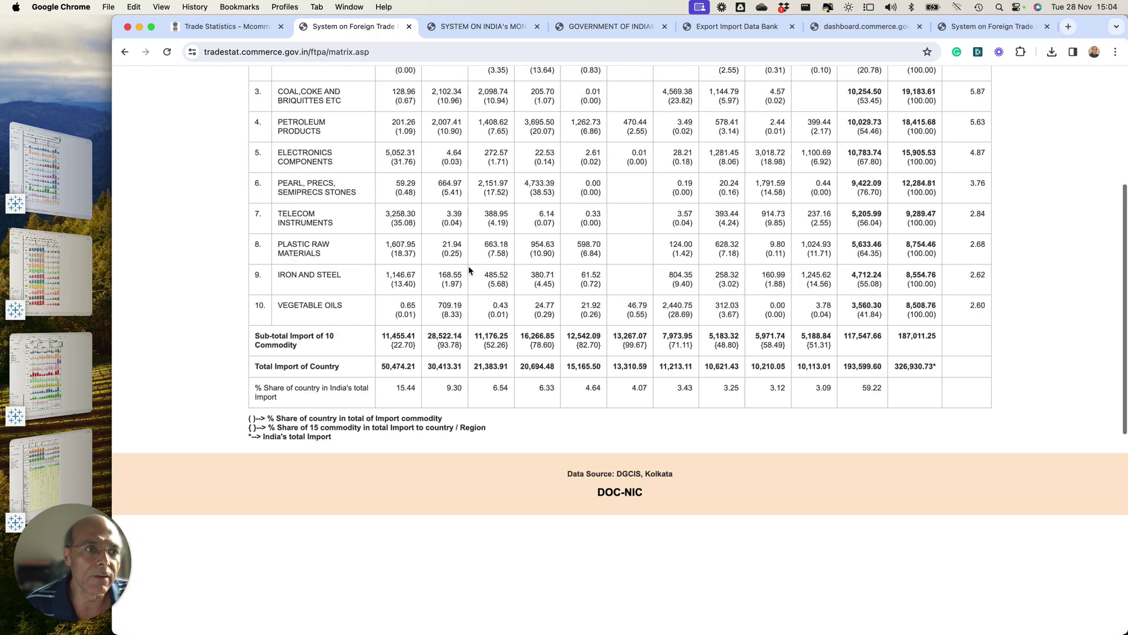
{"action": "scroll", "coordinate": [469, 271], "scroll_direction": "up", "scroll_amount": 3}
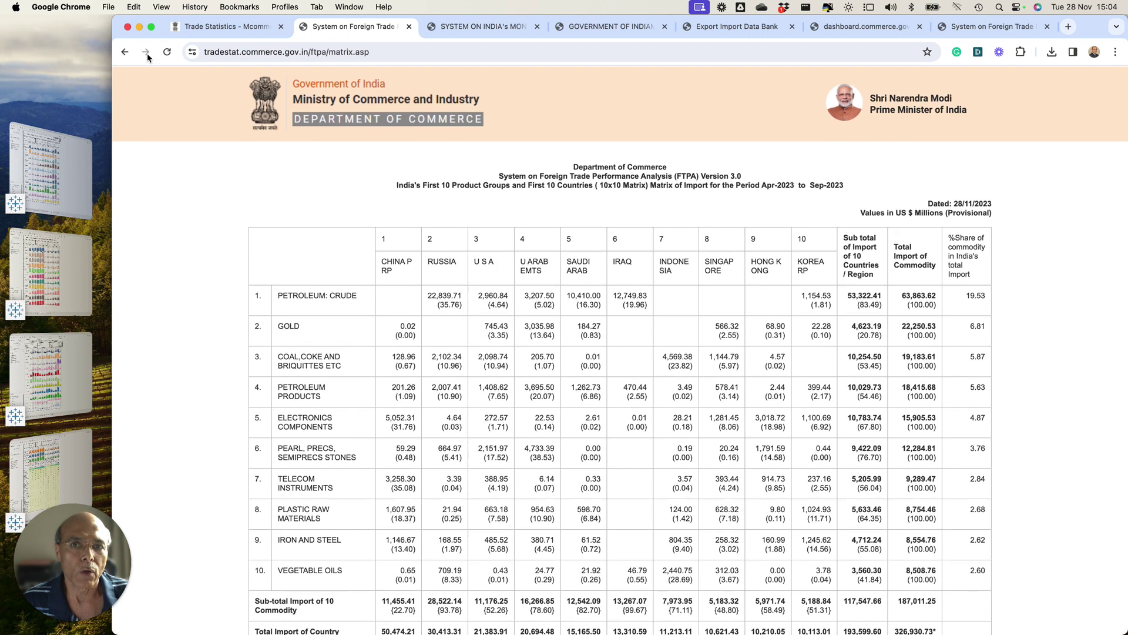
- Regenerate the import matrix with dimension 25 and look through its countries and product groups
{"action": "left_click", "coordinate": [123, 53]}
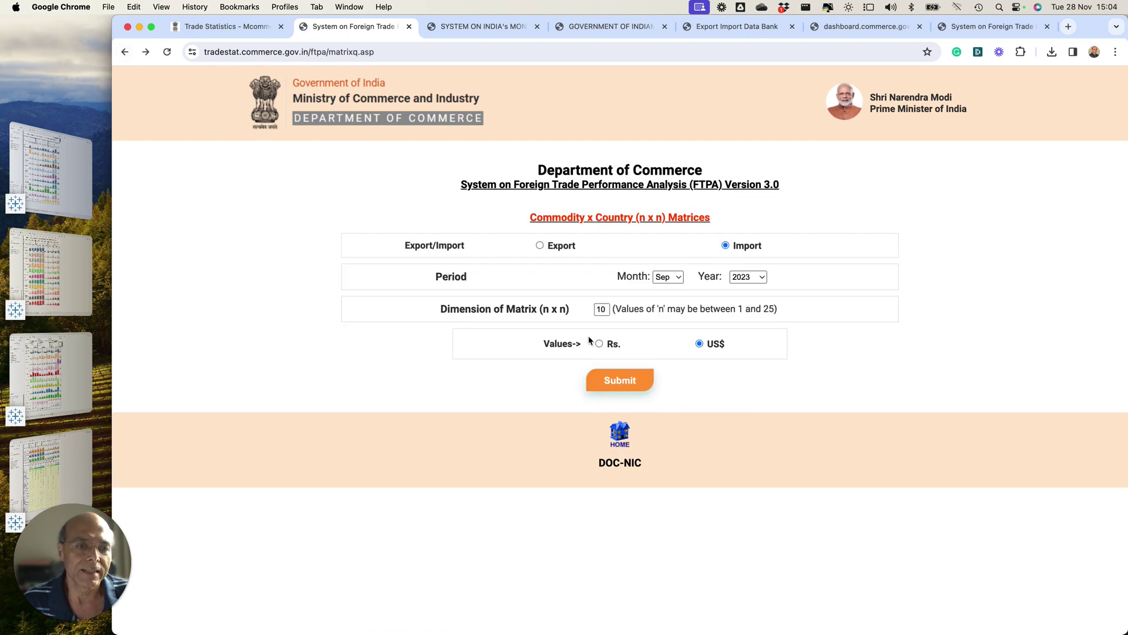
{"action": "left_click", "coordinate": [606, 310]}
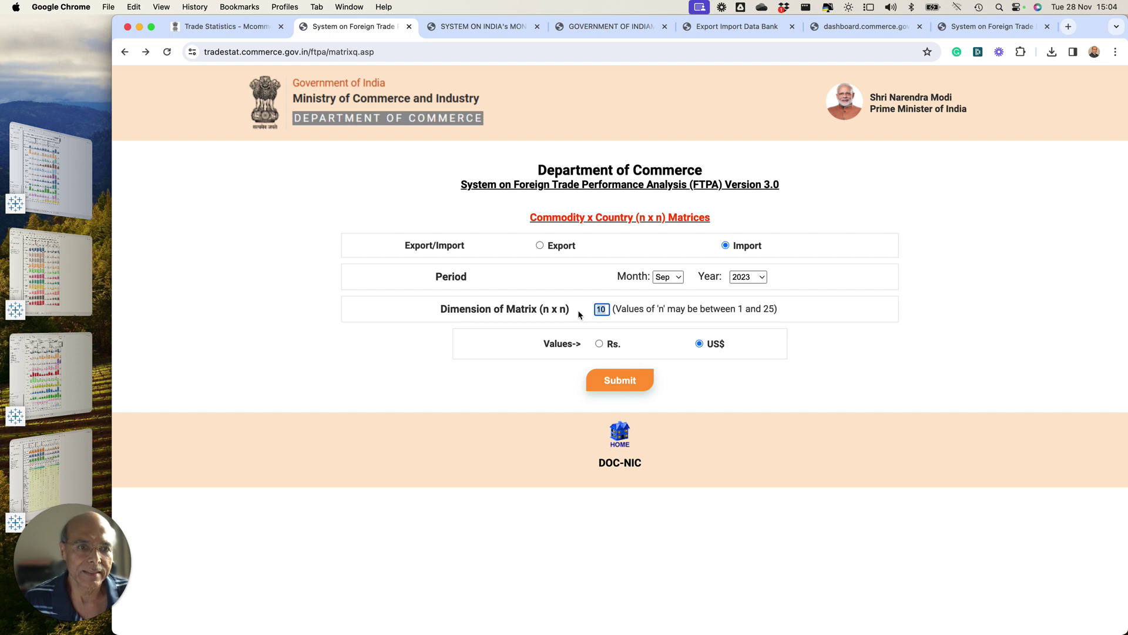
{"action": "type", "text": "25"}
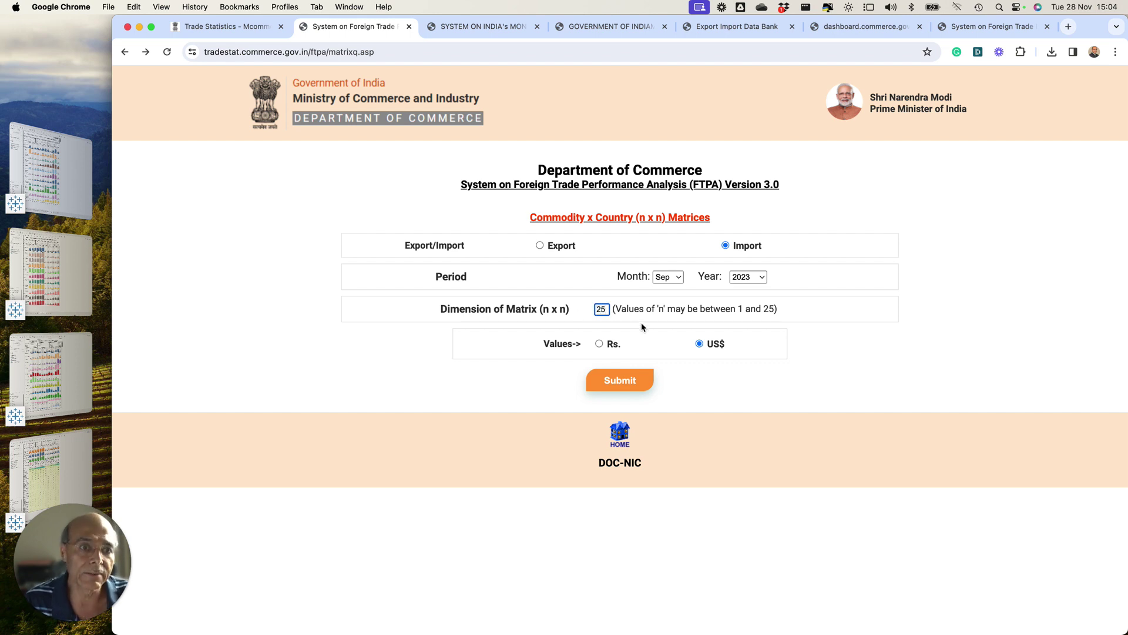
{"action": "left_click", "coordinate": [632, 389]}
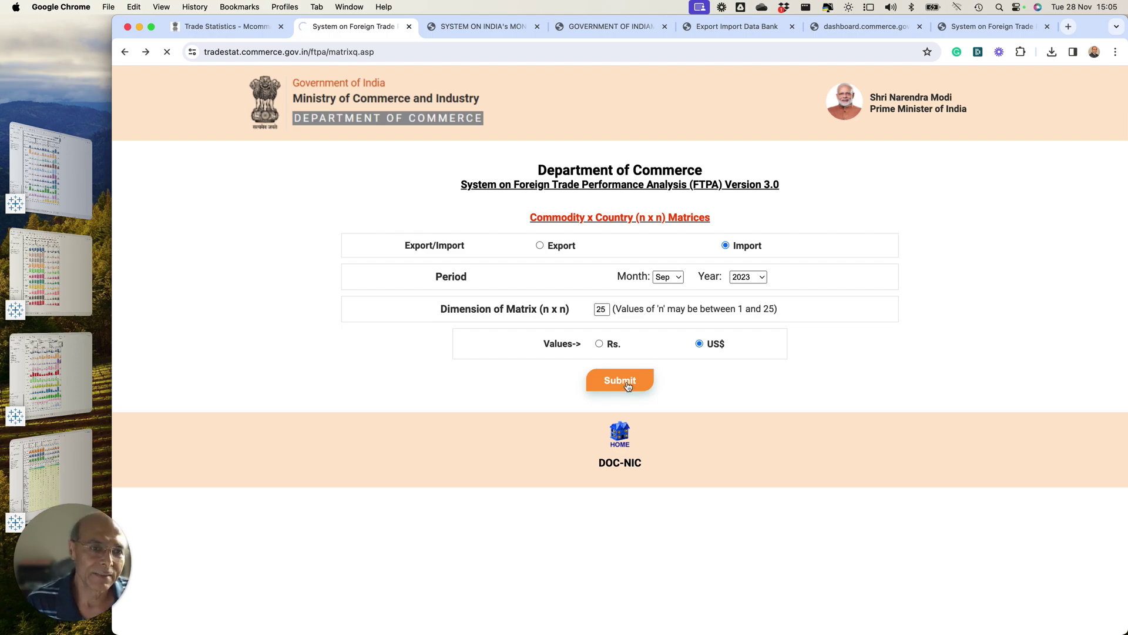
{"action": "scroll", "coordinate": [626, 379], "scroll_direction": "down", "scroll_amount": 3}
{"action": "scroll", "coordinate": [623, 382], "scroll_direction": "right", "scroll_amount": 3}
{"action": "scroll", "coordinate": [621, 384], "scroll_direction": "left", "scroll_amount": 5}
{"action": "scroll", "coordinate": [621, 382], "scroll_direction": "up", "scroll_amount": 5}
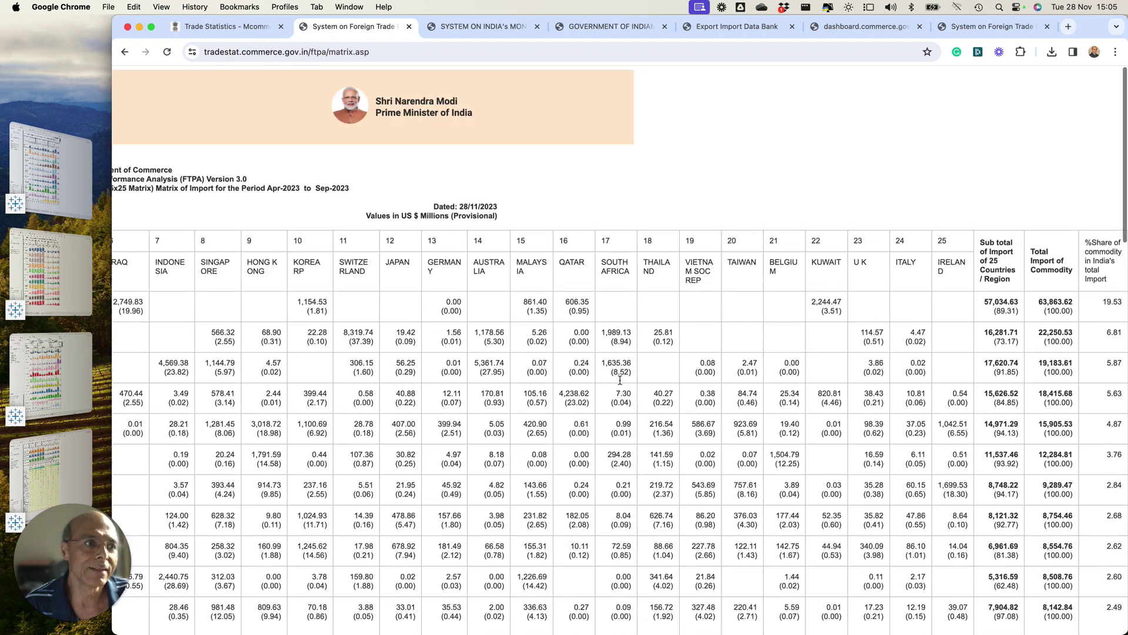
{"action": "scroll", "coordinate": [621, 382], "scroll_direction": "down", "scroll_amount": 8}
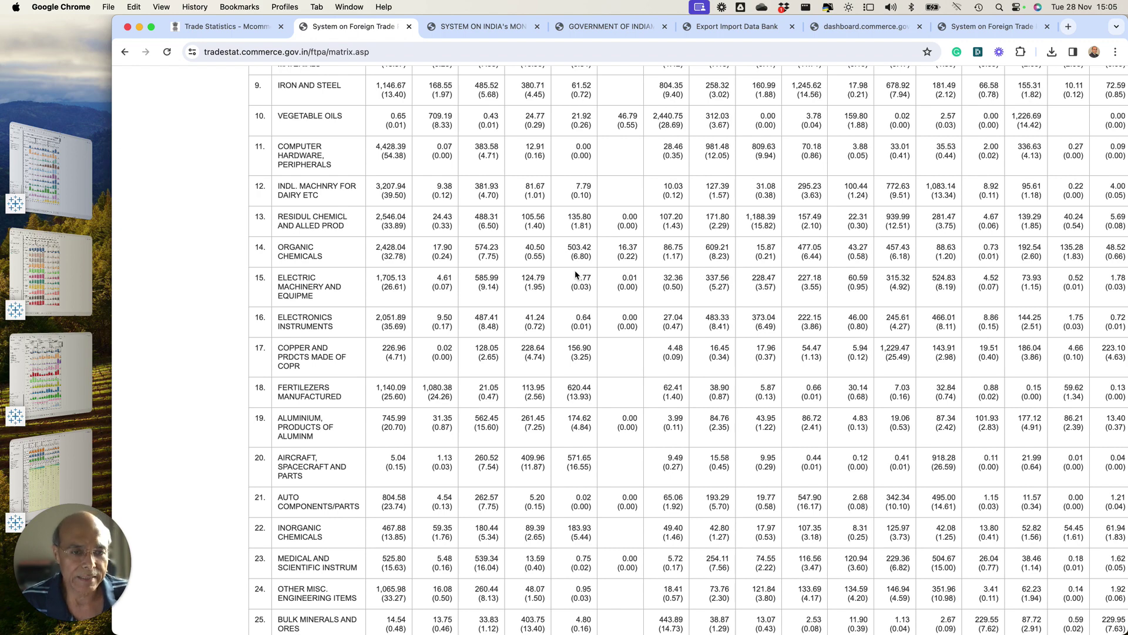
- Switch to the Tableau dashboard of the 3comXcon-comb-dates-usd-country workbook and look through its product choices
{"action": "left_click", "coordinate": [53, 464]}
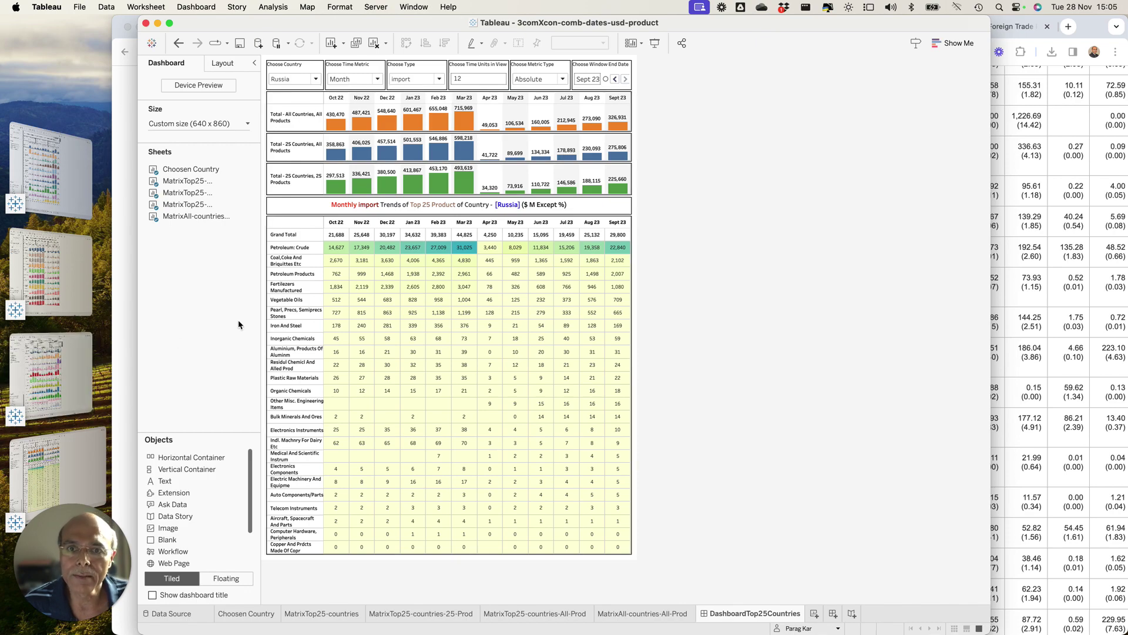
{"action": "key", "text": "ctrl+Up"}
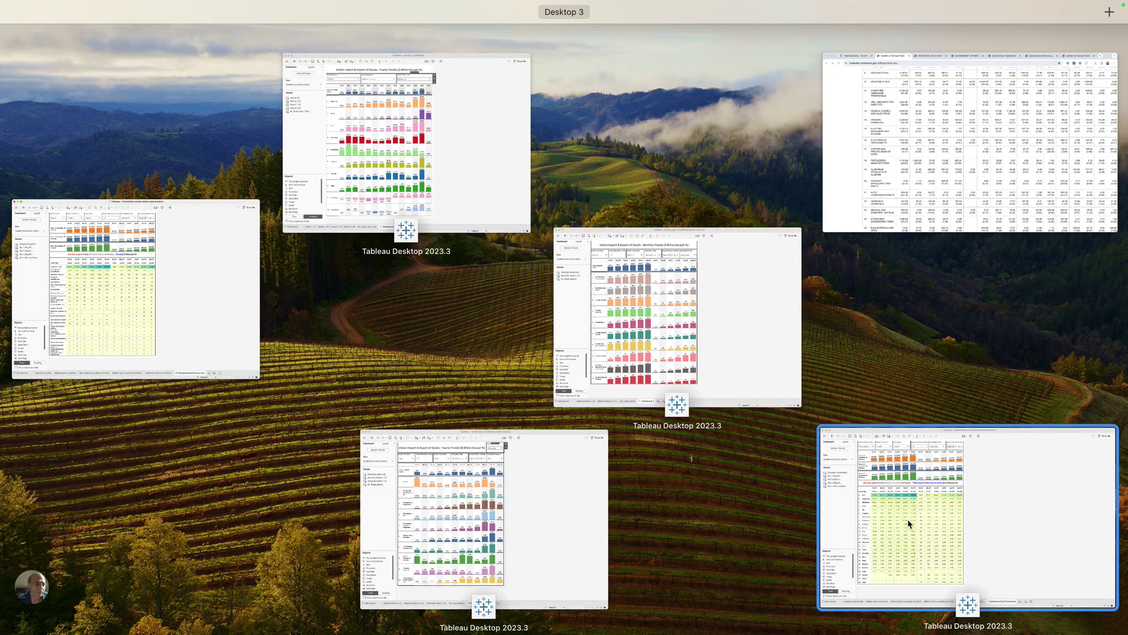
{"action": "left_click", "coordinate": [908, 523]}
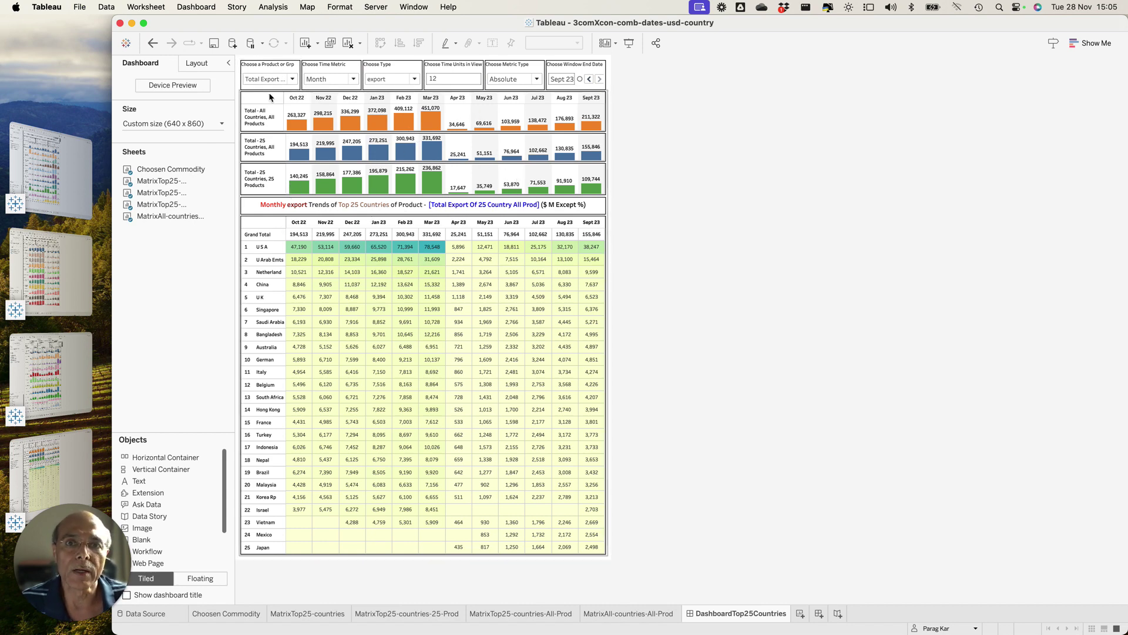
{"action": "left_click", "coordinate": [292, 80]}
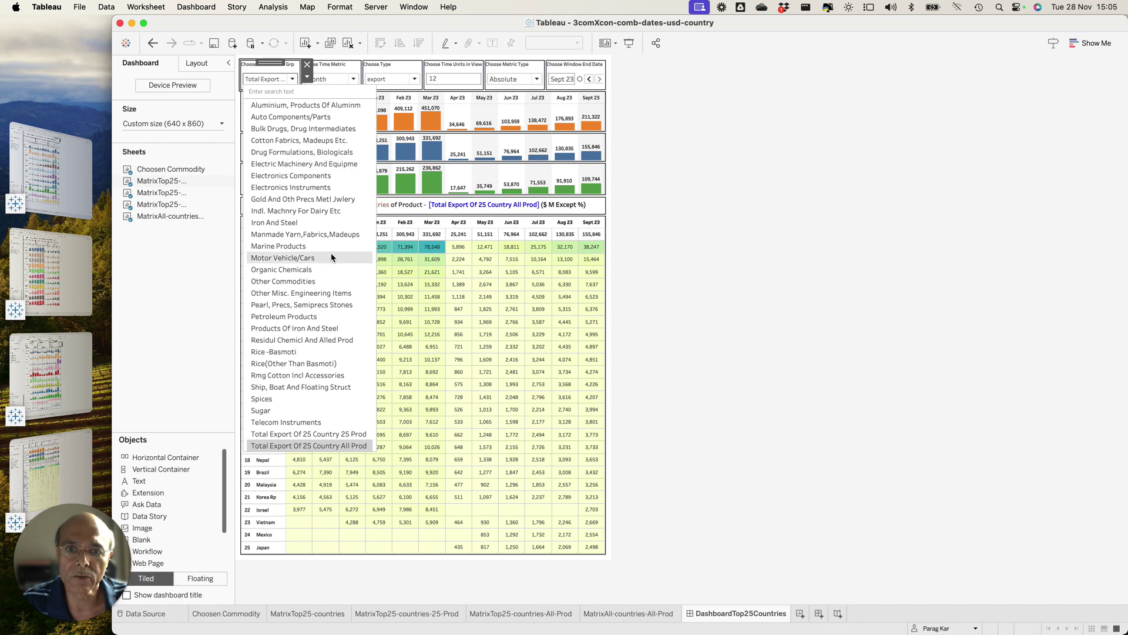
{"action": "left_click", "coordinate": [707, 285]}
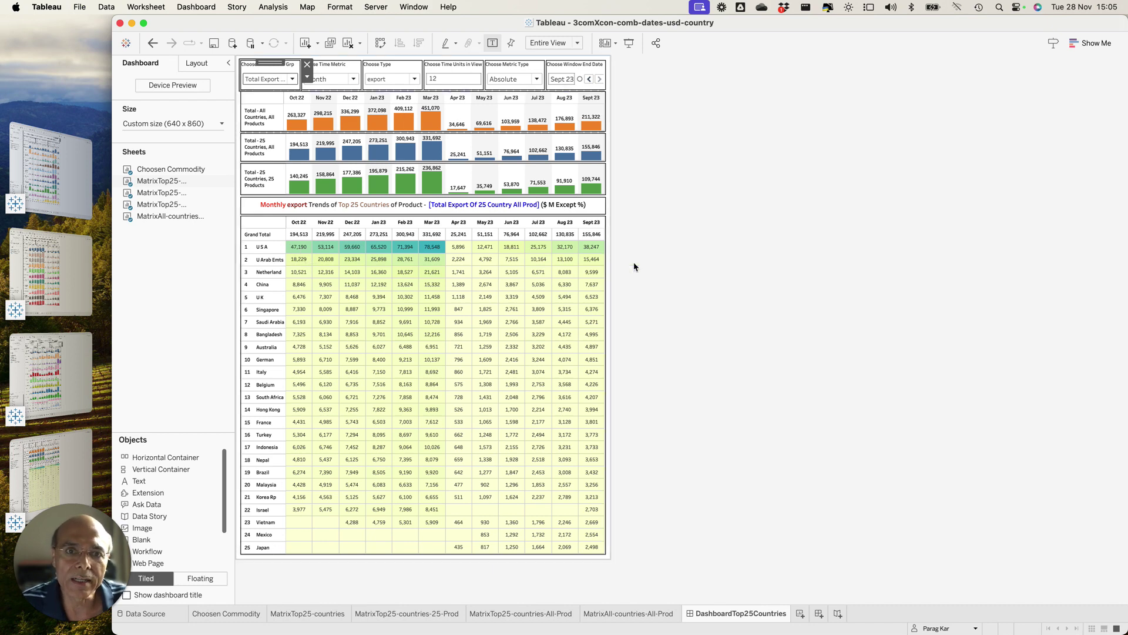
{"action": "left_click", "coordinate": [843, 274]}
- Show the export trends by Quarter and then by Year, keeping the type as export
{"action": "left_click", "coordinate": [334, 83]}
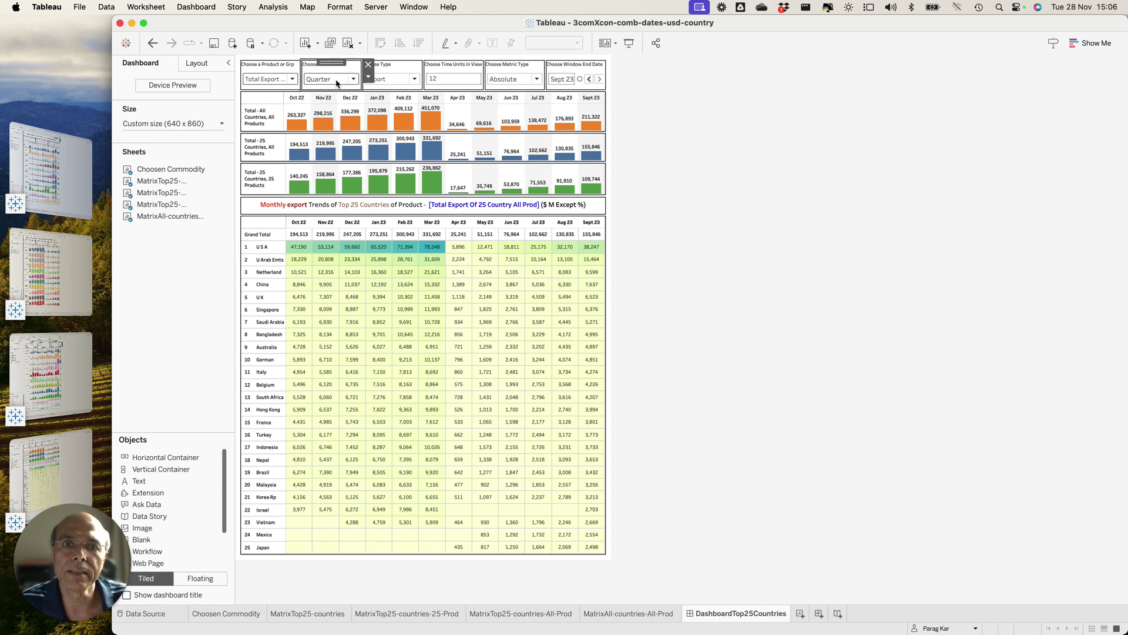
{"action": "left_click", "coordinate": [337, 83]}
{"action": "left_click", "coordinate": [330, 111]}
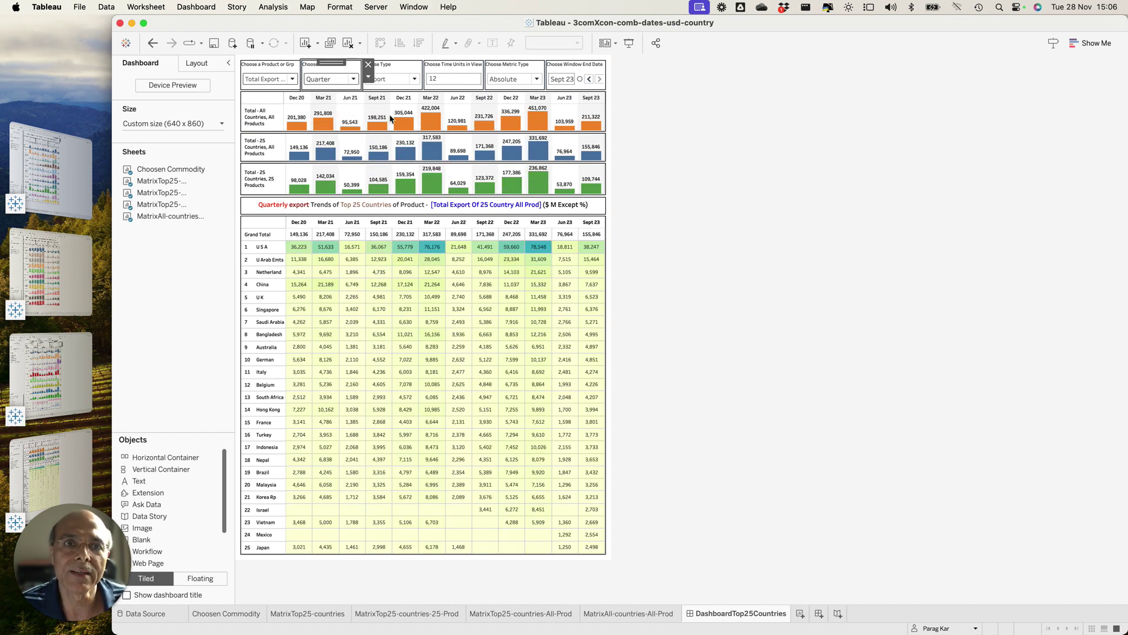
{"action": "left_click", "coordinate": [408, 80]}
{"action": "left_click", "coordinate": [399, 82]}
{"action": "left_click", "coordinate": [395, 92]}
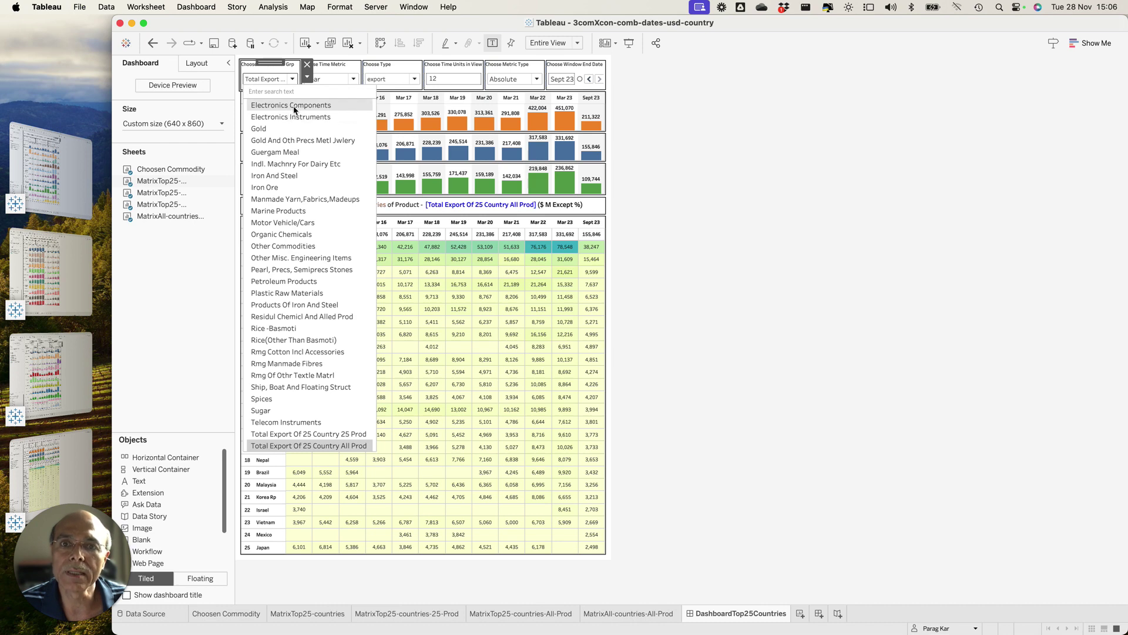
- Filter the yearly export table to Electronics Components, then change the product to Telecom Instruments
{"action": "left_click", "coordinate": [294, 105]}
{"action": "left_click", "coordinate": [392, 80]}
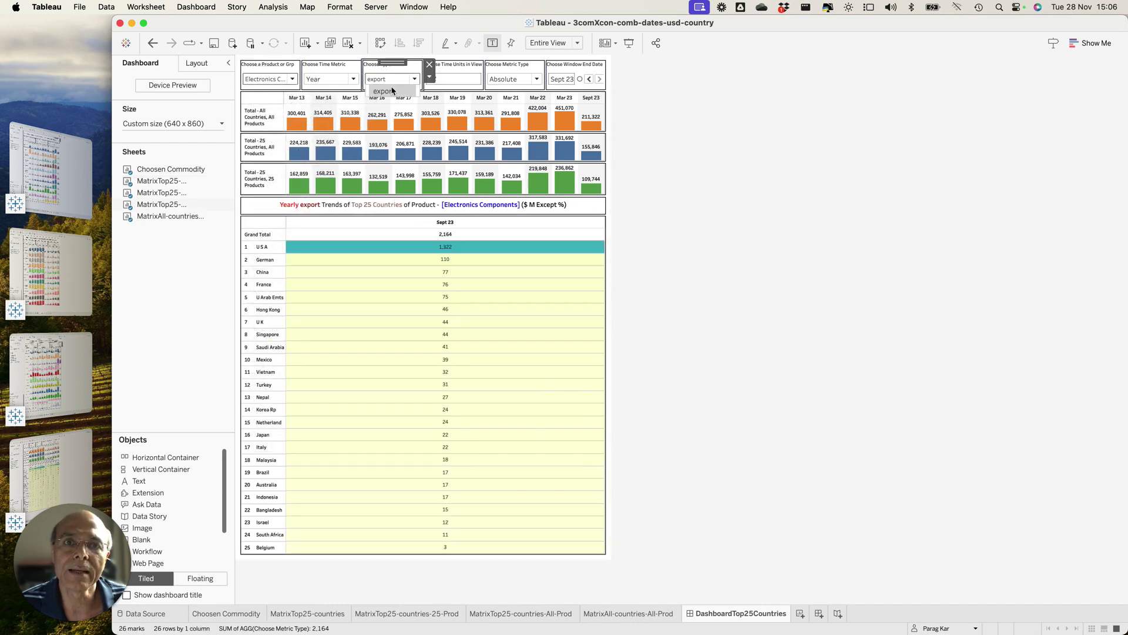
{"action": "left_click", "coordinate": [277, 81]}
{"action": "left_click", "coordinate": [281, 80]}
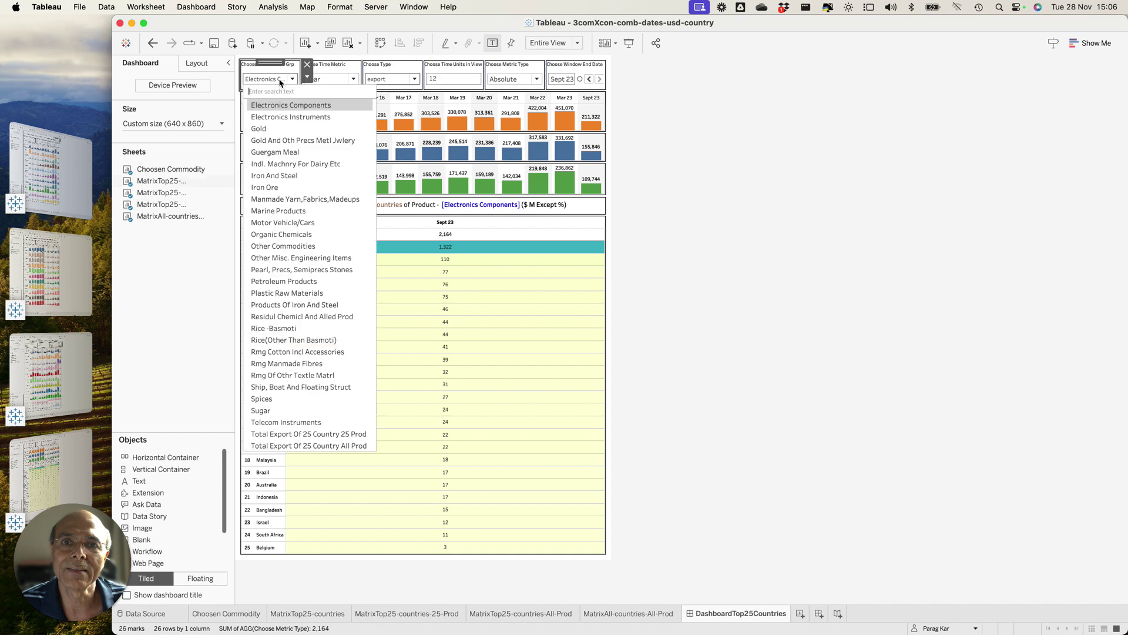
{"action": "left_click", "coordinate": [294, 423]}
- Show the yearly Telecom Instruments exports with the metric type set to Percentage
{"action": "left_click", "coordinate": [392, 79]}
{"action": "left_click", "coordinate": [502, 81]}
{"action": "left_click", "coordinate": [514, 81]}
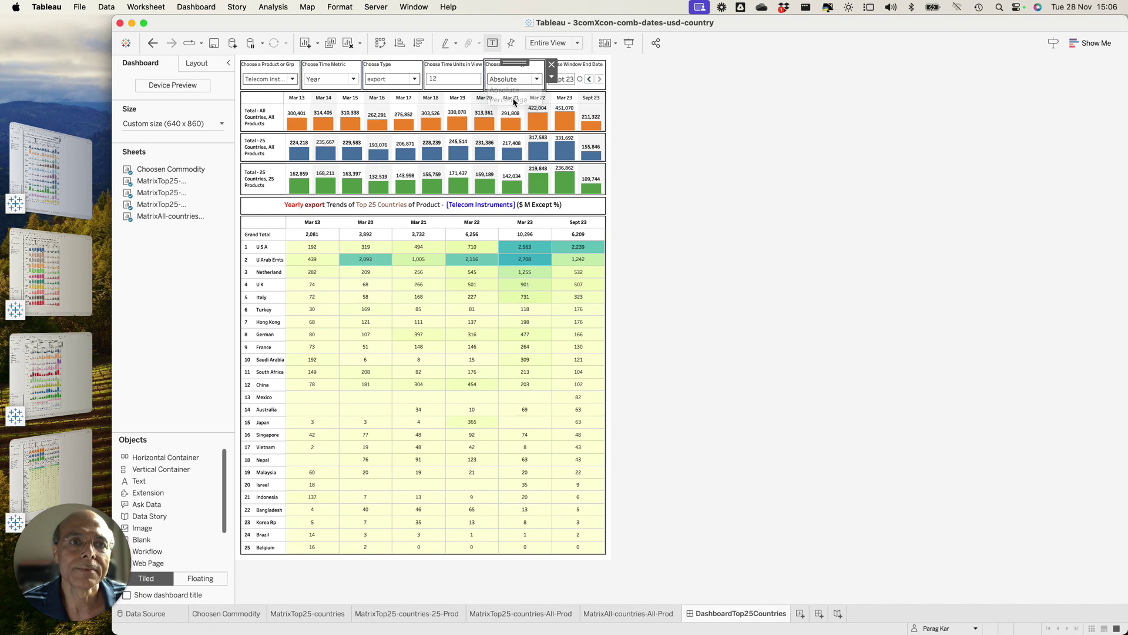
{"action": "left_click", "coordinate": [513, 100]}
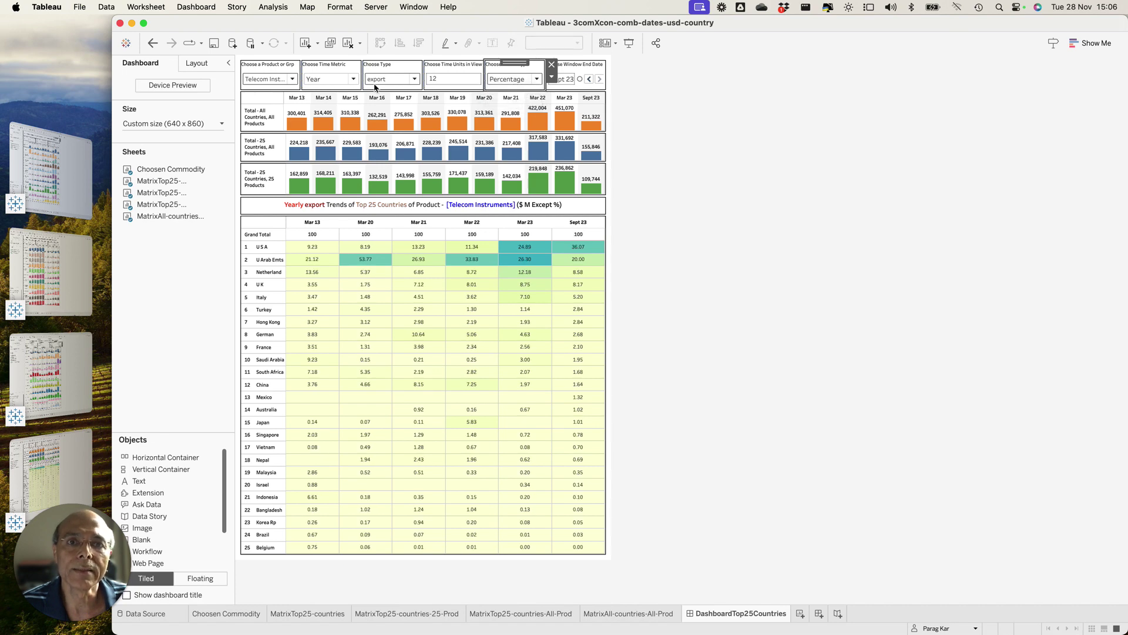
- Set the Telecom Instruments export view to the Month time metric and the Absolute metric type
{"action": "left_click", "coordinate": [353, 81]}
{"action": "left_click", "coordinate": [414, 79]}
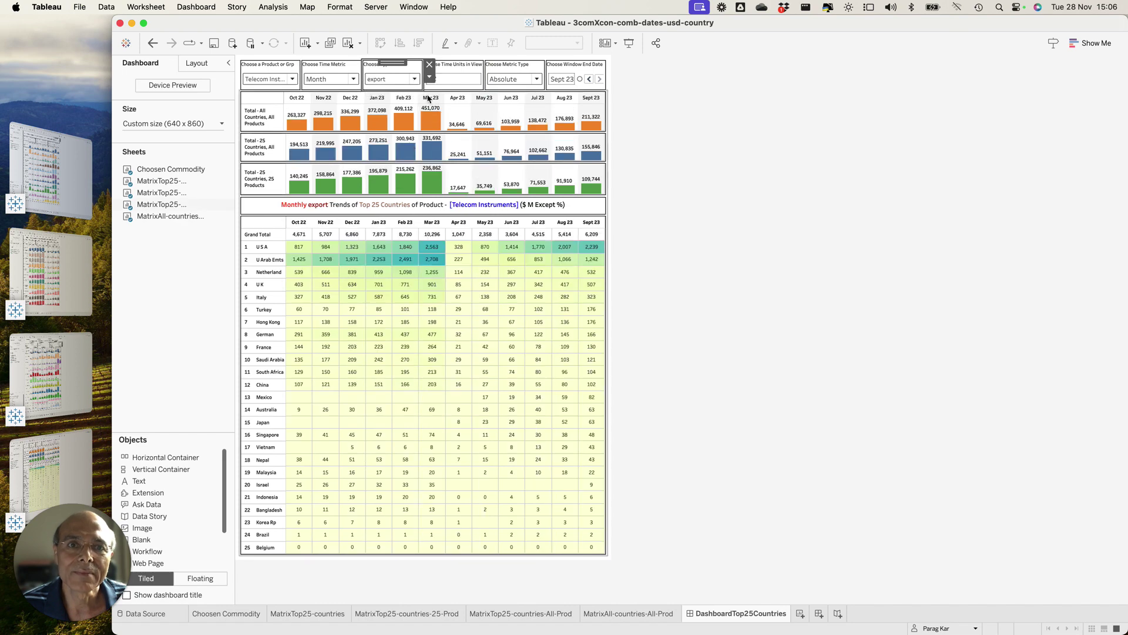
{"action": "left_click", "coordinate": [735, 200]}
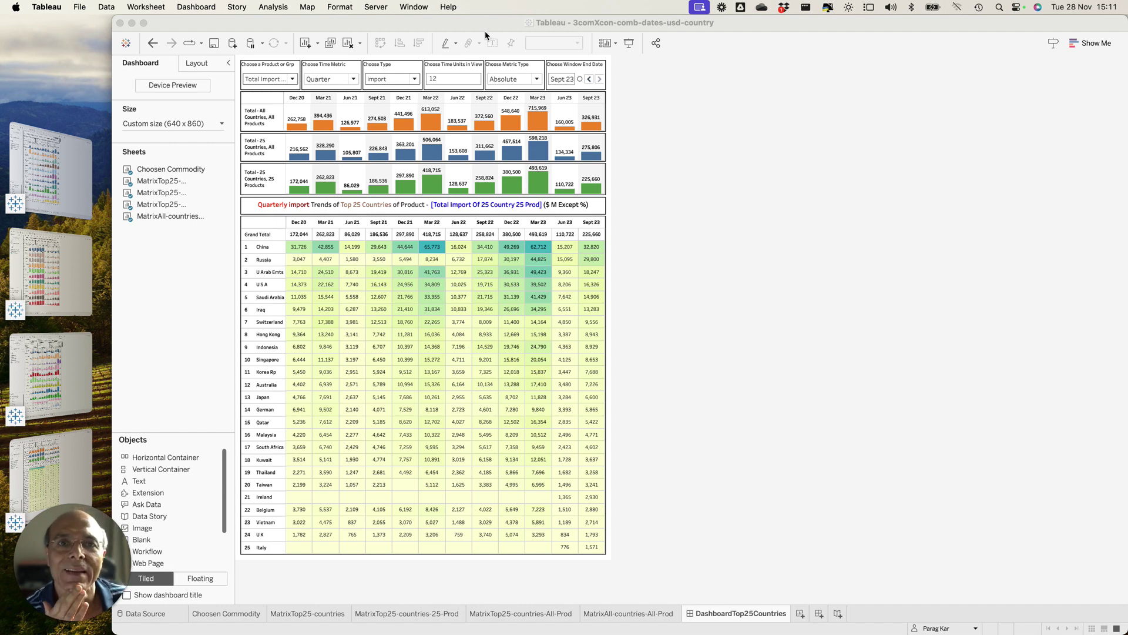
- Set the product of the import view to Gold and the time metric to Month
{"action": "left_click", "coordinate": [291, 79]}
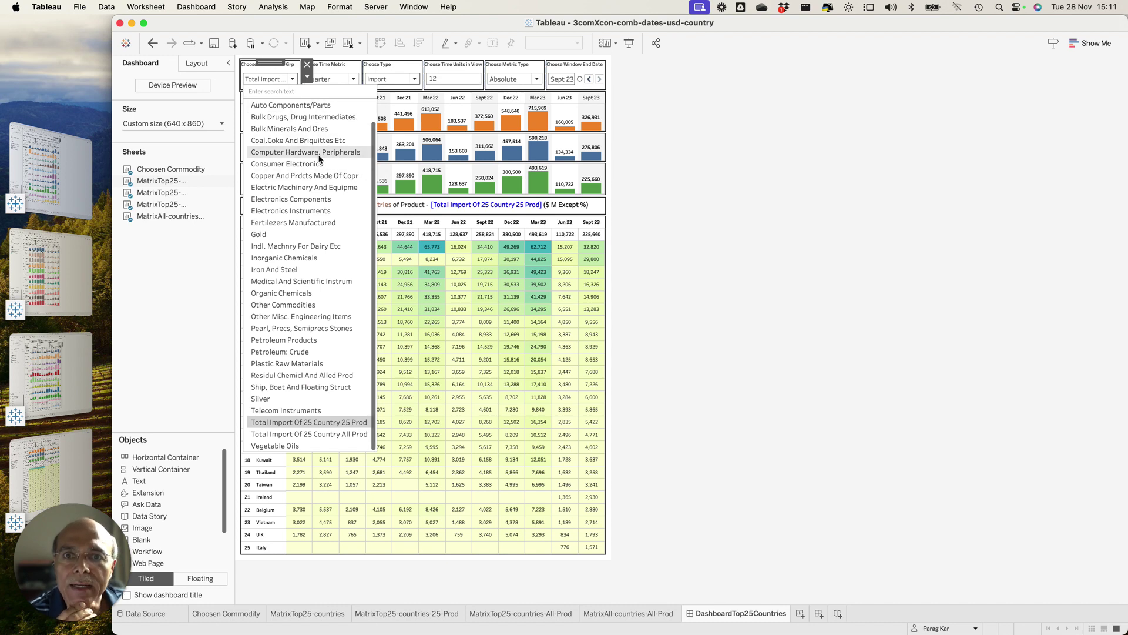
{"action": "left_click", "coordinate": [288, 236]}
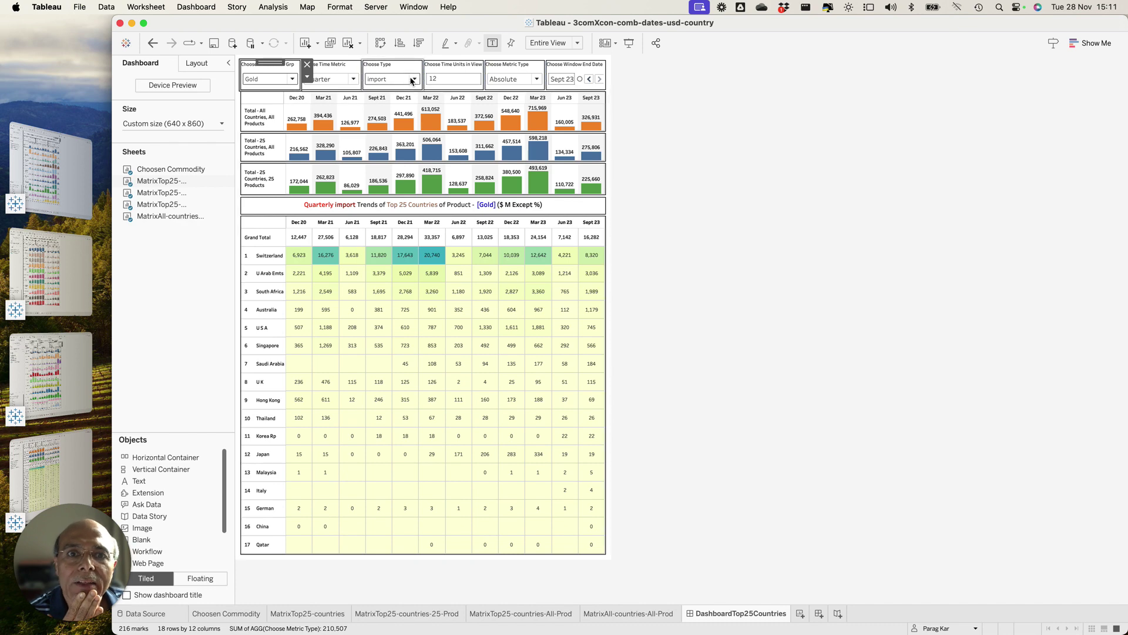
{"action": "left_click", "coordinate": [339, 72]}
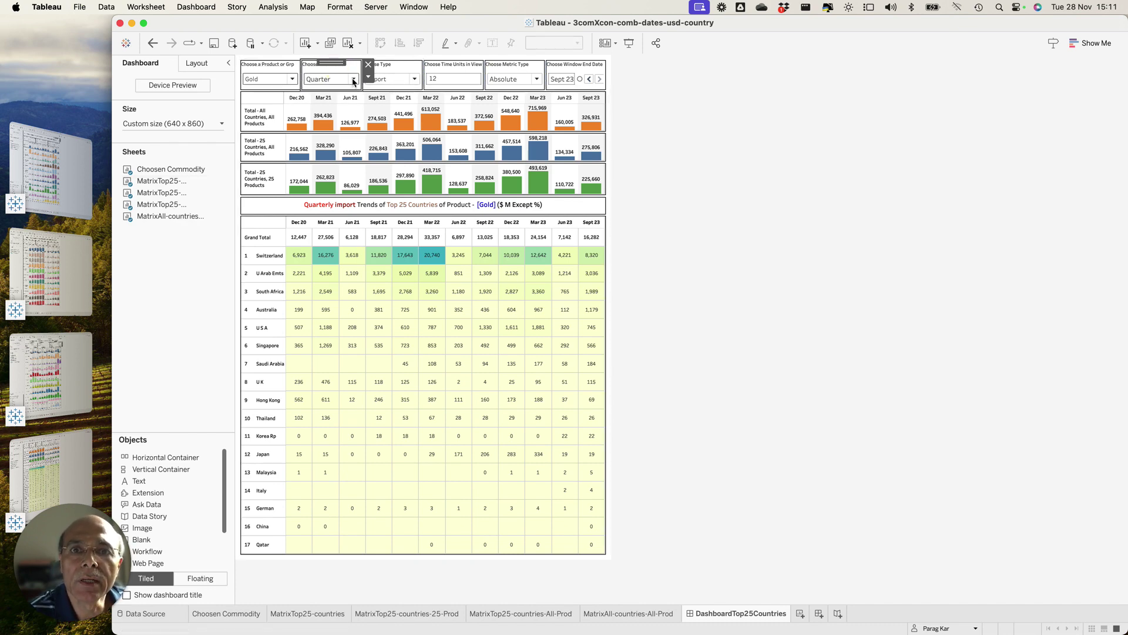
{"action": "left_click", "coordinate": [351, 79]}
{"action": "left_click", "coordinate": [335, 92]}
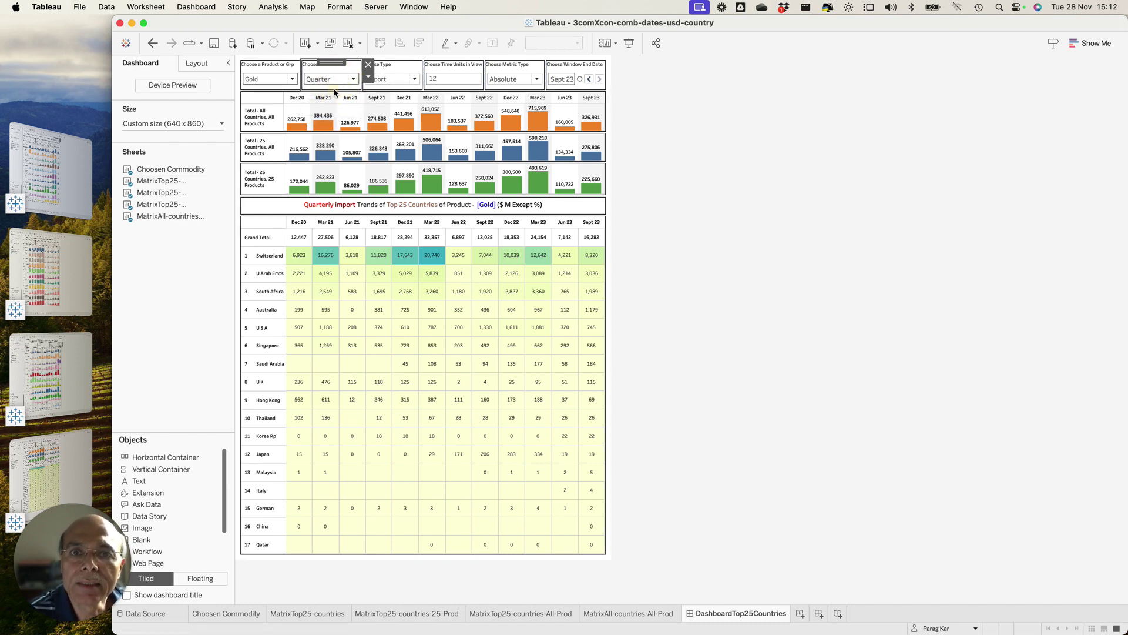
{"action": "left_click", "coordinate": [353, 79]}
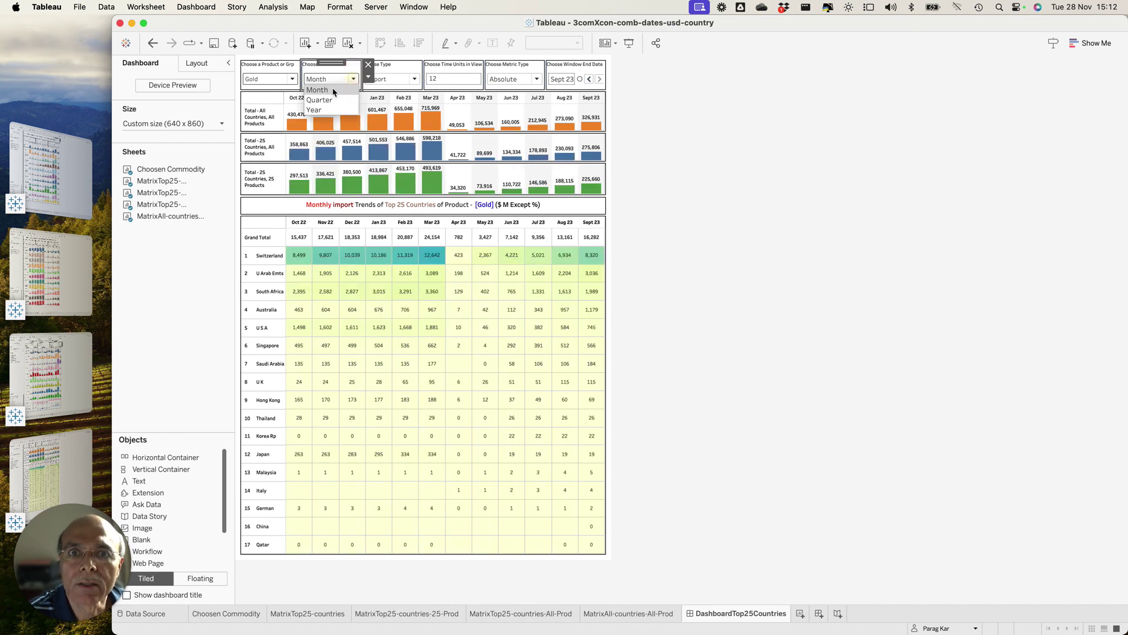
{"action": "left_click", "coordinate": [330, 91]}
- Check the trade type choices for Gold and keep import selected
{"action": "left_click", "coordinate": [388, 78]}
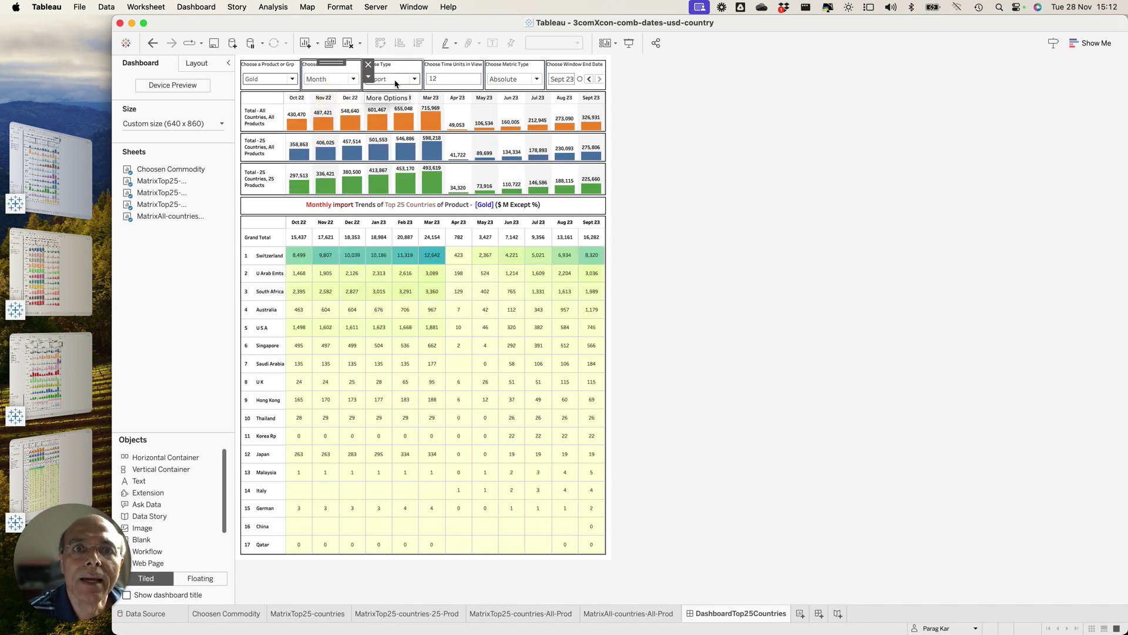
{"action": "left_click", "coordinate": [398, 81]}
{"action": "left_click", "coordinate": [385, 103]}
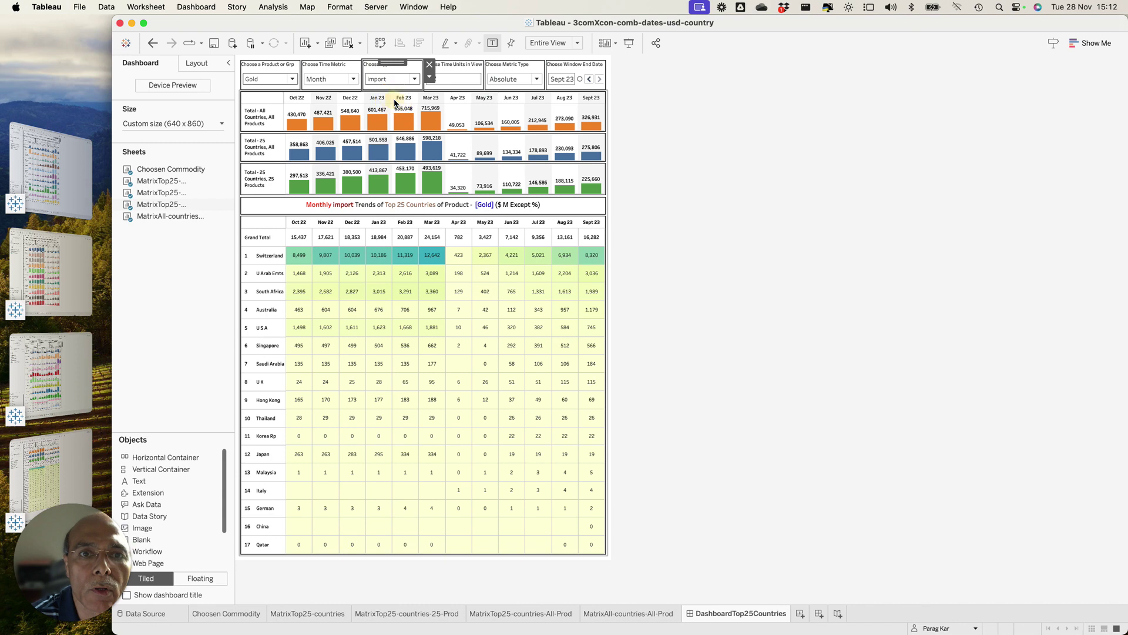
{"action": "left_click", "coordinate": [723, 93]}
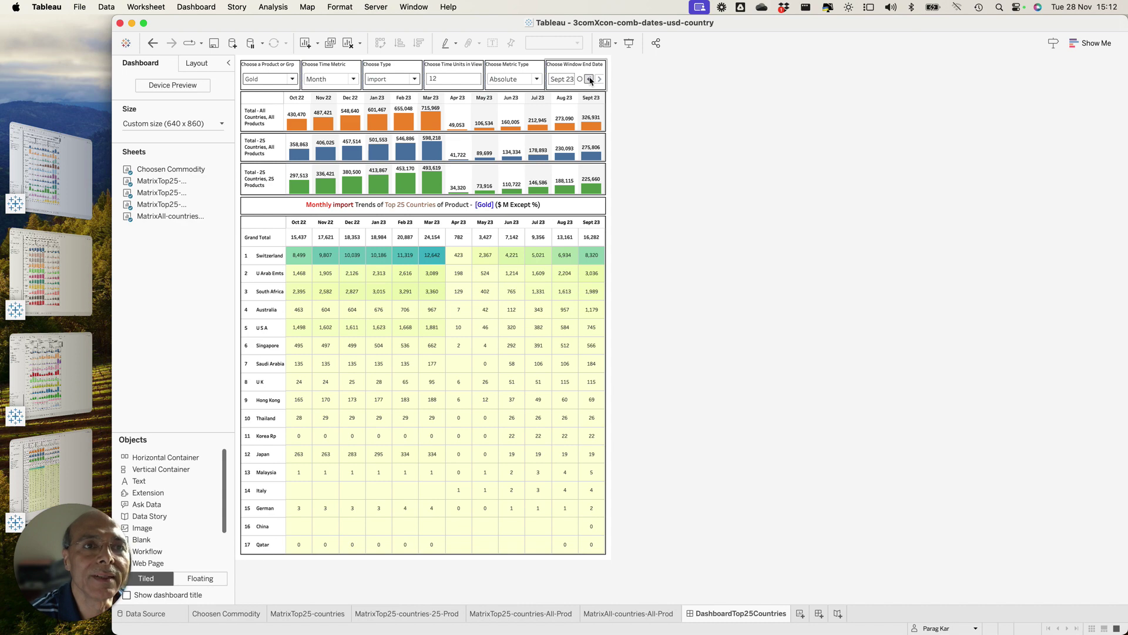
- Move the window end date of the monthly Gold imports back to Jul 23 and return it to Sept 23
{"action": "left_click", "coordinate": [589, 80]}
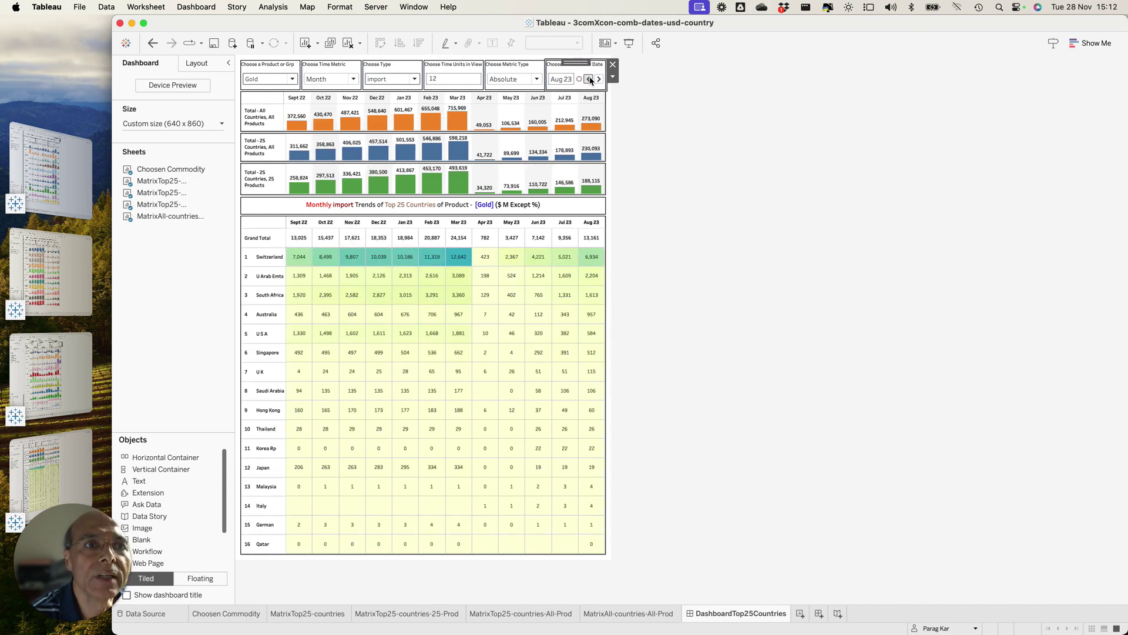
{"action": "left_click", "coordinate": [590, 80]}
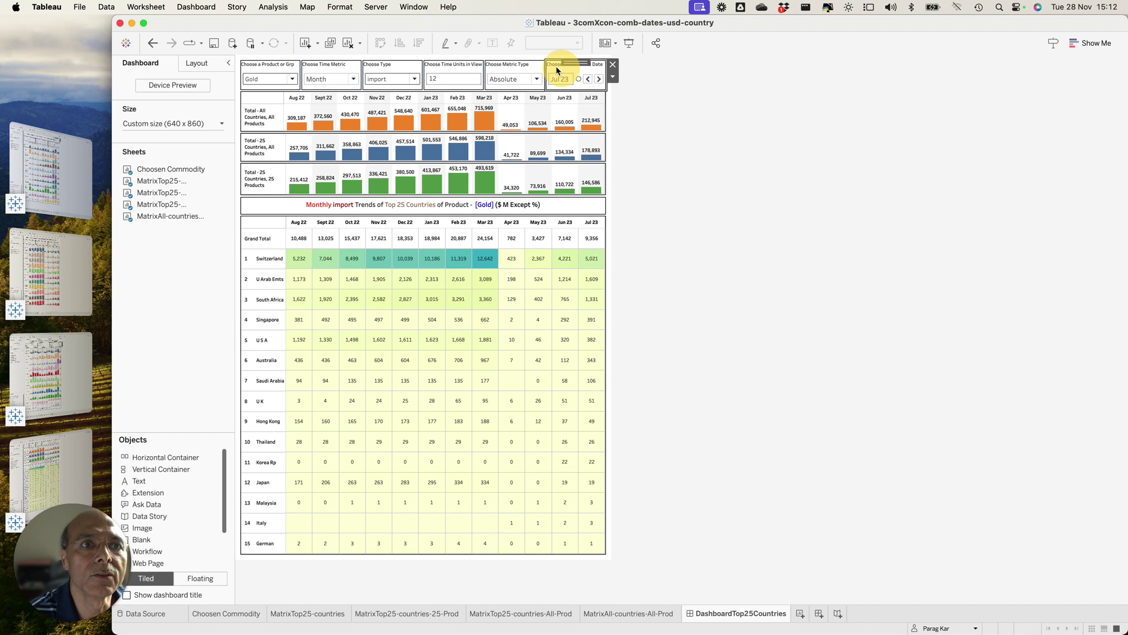
{"action": "left_click", "coordinate": [675, 82]}
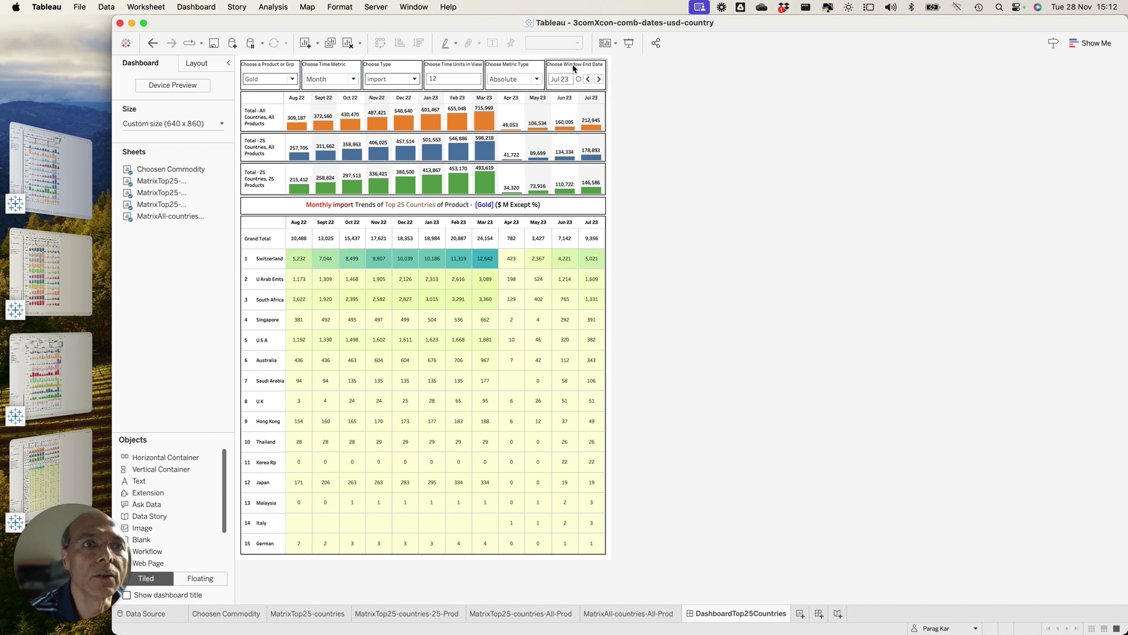
{"action": "left_click", "coordinate": [600, 79]}
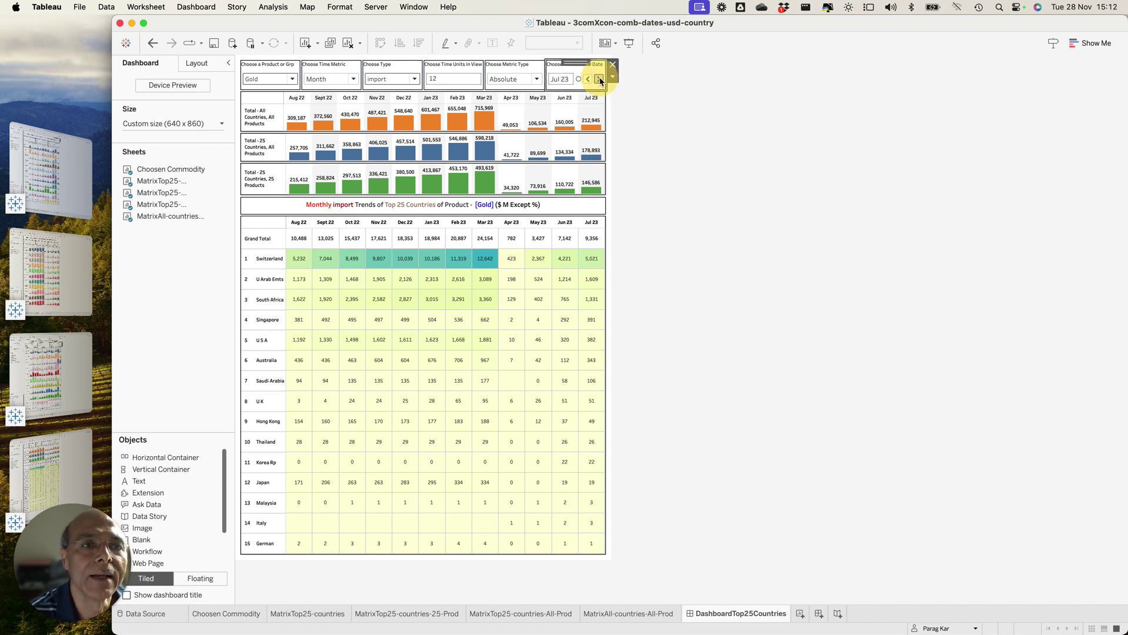
{"action": "left_click", "coordinate": [600, 79]}
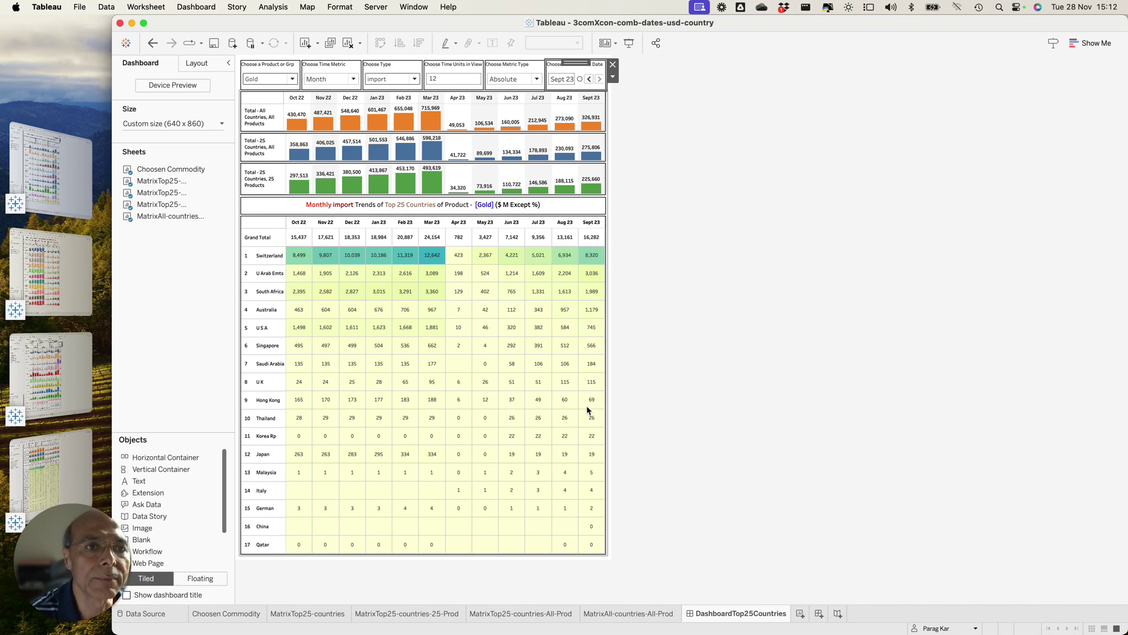
- Step the window end date back to Jun 23 and forward to Sept 23 to compare the Gold import periods
{"action": "left_click", "coordinate": [589, 79]}
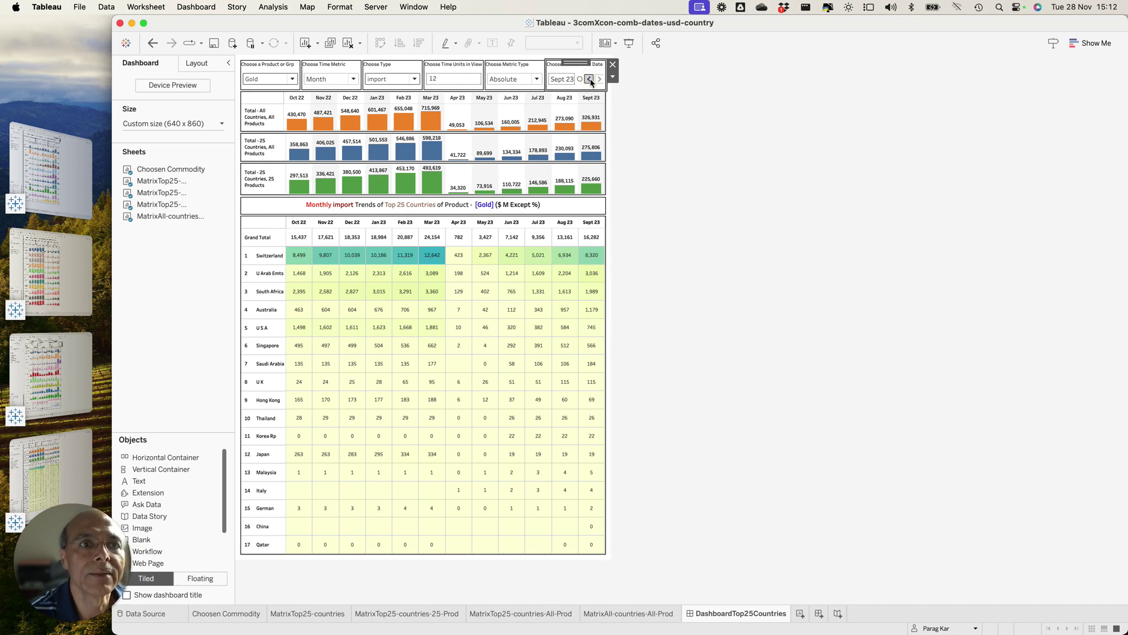
{"action": "left_click", "coordinate": [589, 79]}
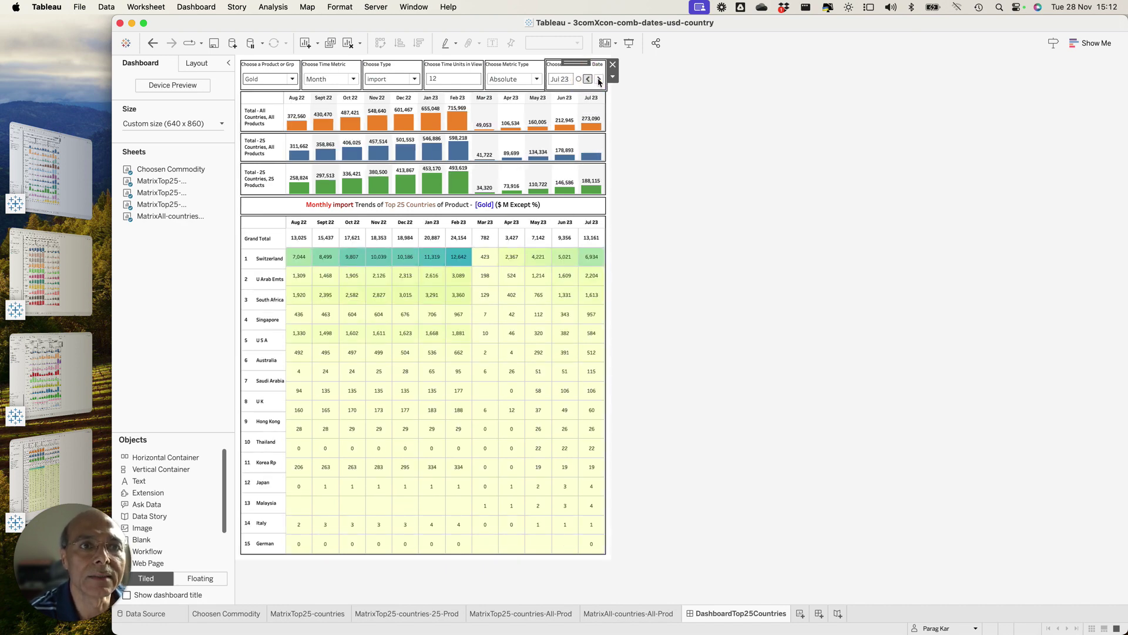
{"action": "left_click", "coordinate": [599, 79]}
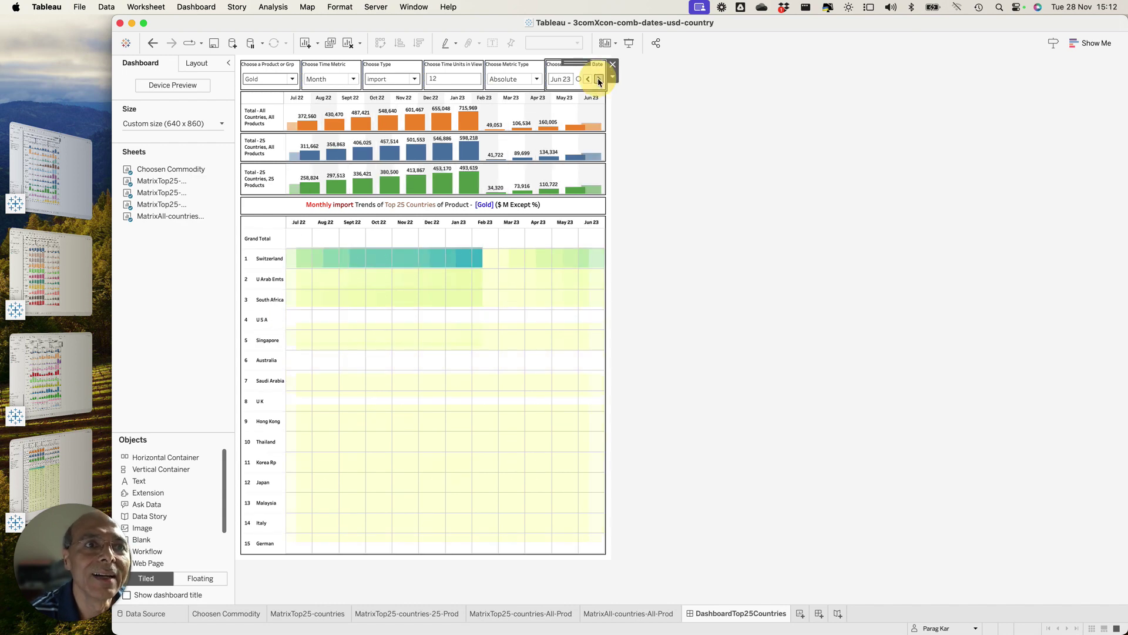
{"action": "left_click", "coordinate": [599, 79]}
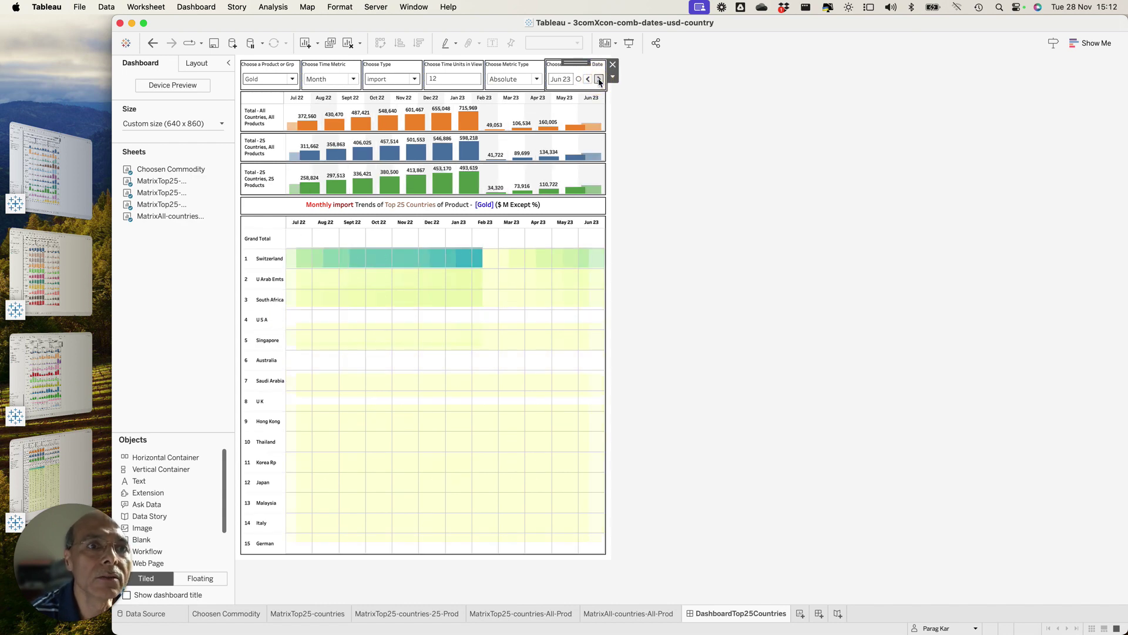
{"action": "left_click", "coordinate": [678, 111]}
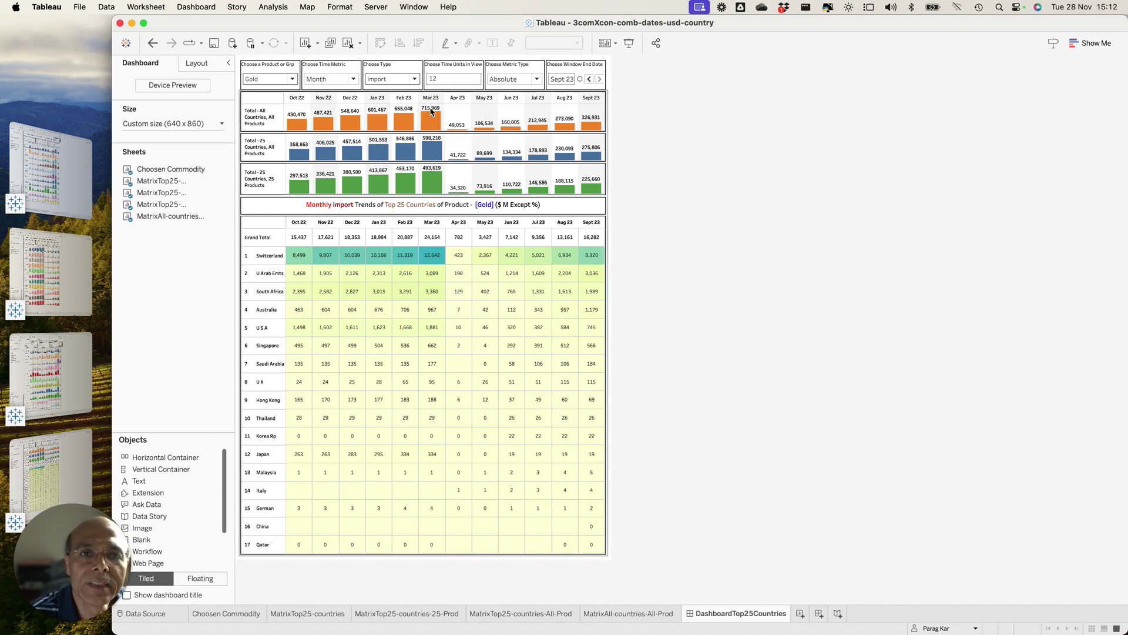
- Set the time metric to Year and look over the yearly Gold imports by country
{"action": "left_click", "coordinate": [353, 79]}
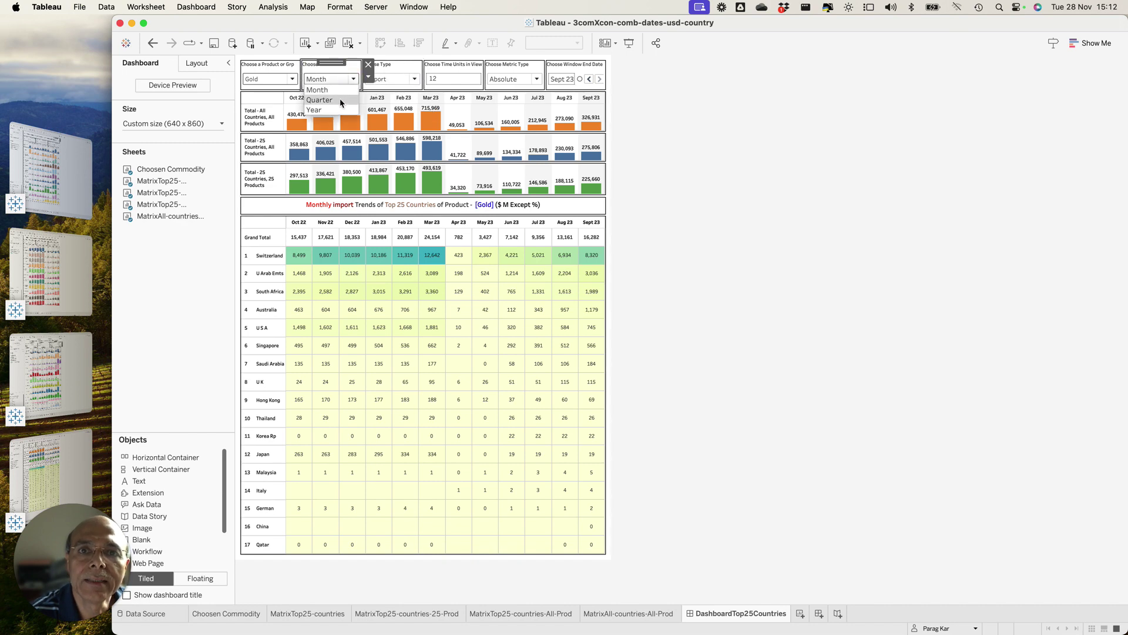
{"action": "left_click", "coordinate": [318, 89]}
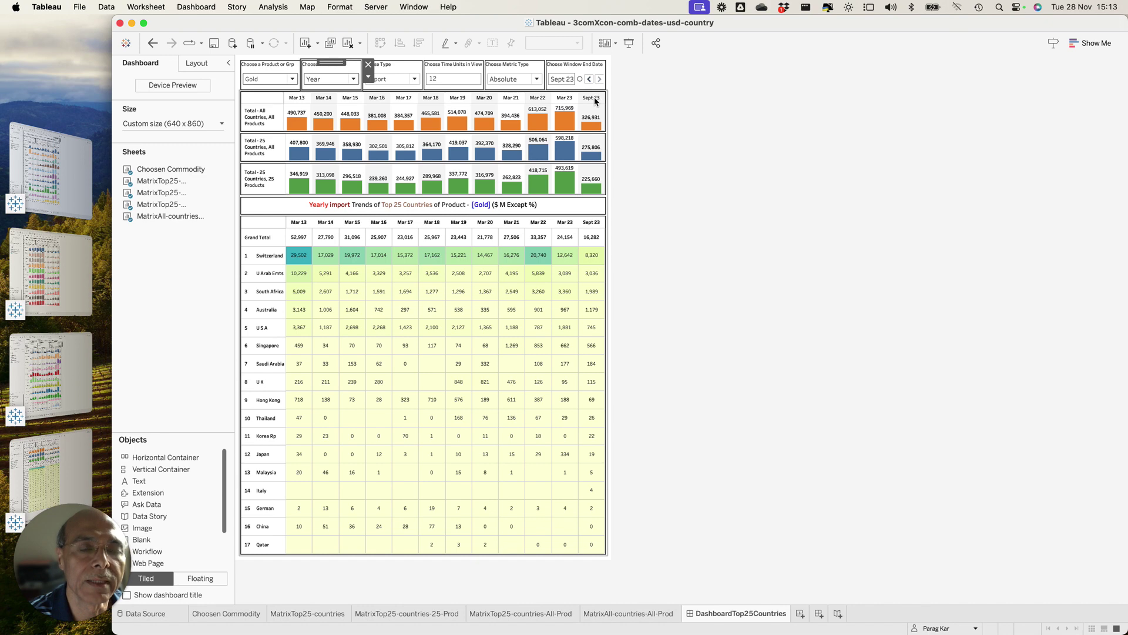
{"action": "left_click", "coordinate": [720, 115]}
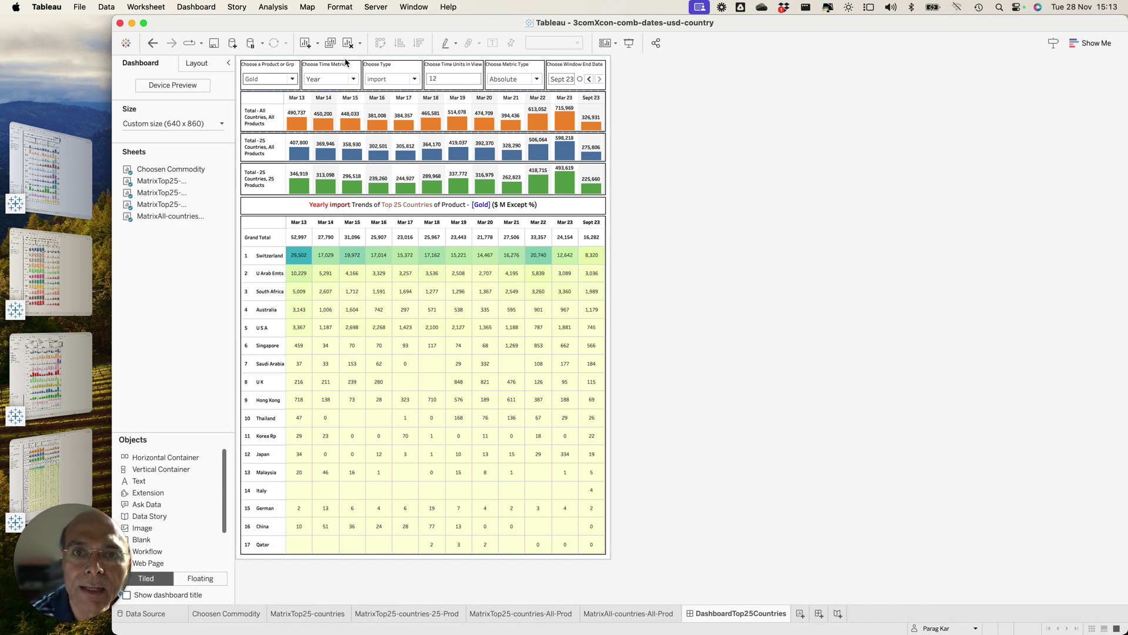
- Change the product of the yearly import dashboard to Total Import Of 25 Country 25 Prod
{"action": "left_click", "coordinate": [297, 79]}
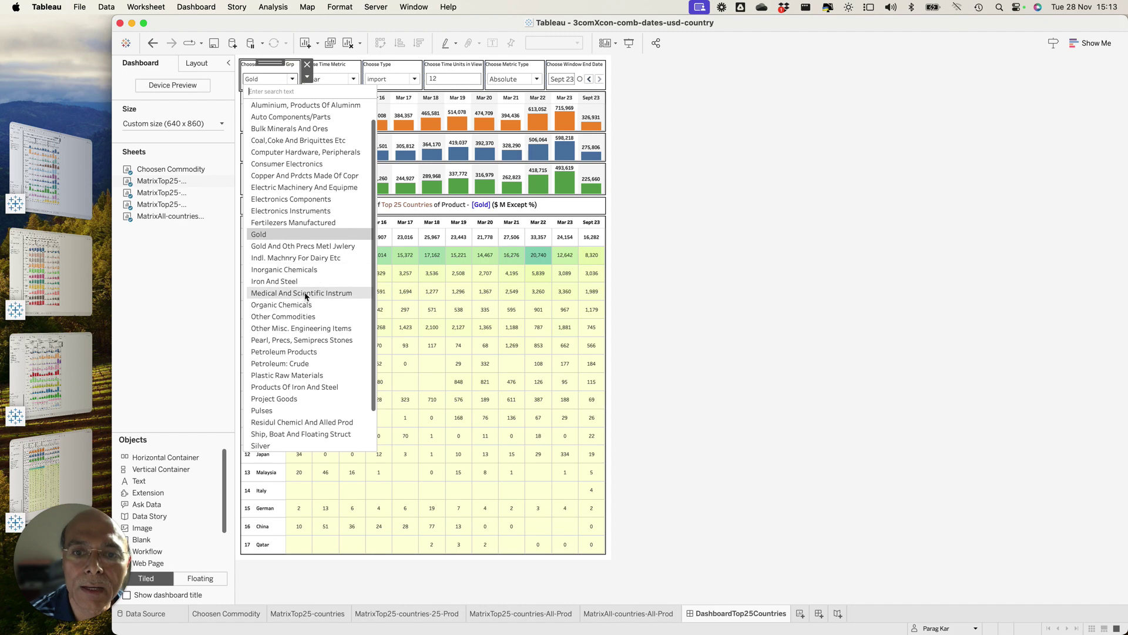
{"action": "scroll", "coordinate": [314, 285], "scroll_direction": "up", "scroll_amount": 2}
{"action": "scroll", "coordinate": [315, 285], "scroll_direction": "down", "scroll_amount": 6}
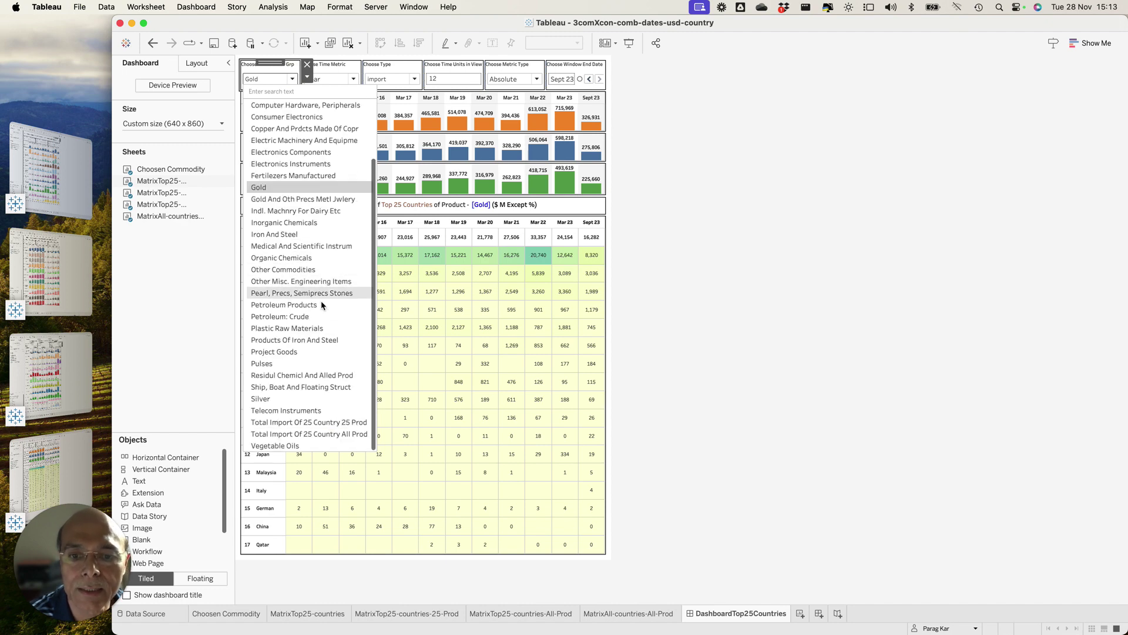
{"action": "left_click", "coordinate": [329, 423]}
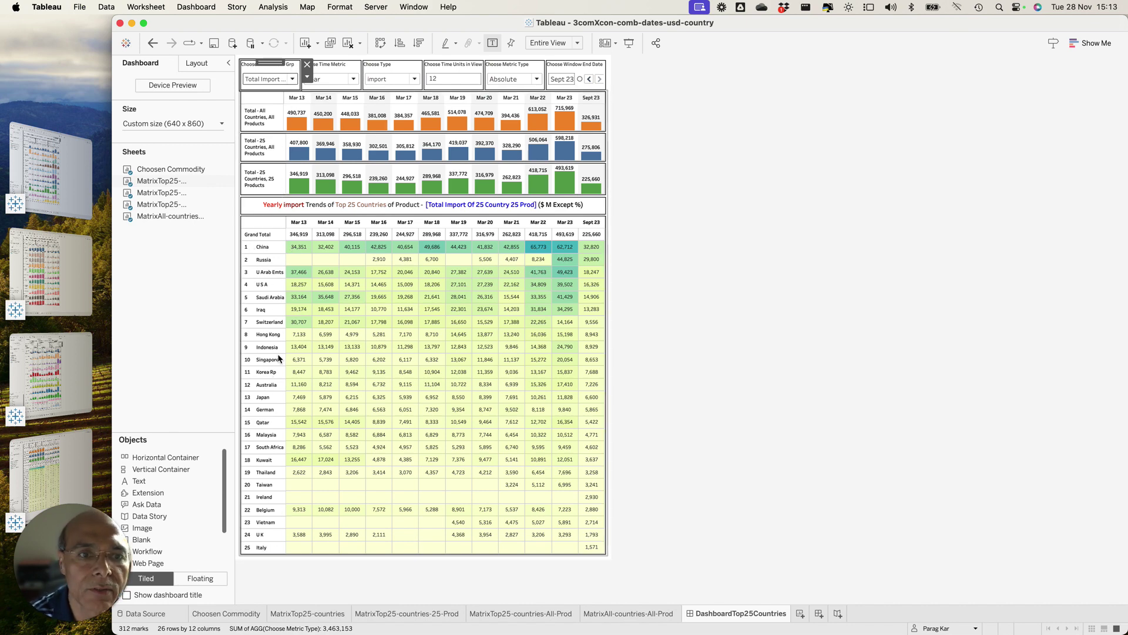
{"action": "left_click", "coordinate": [857, 270]}
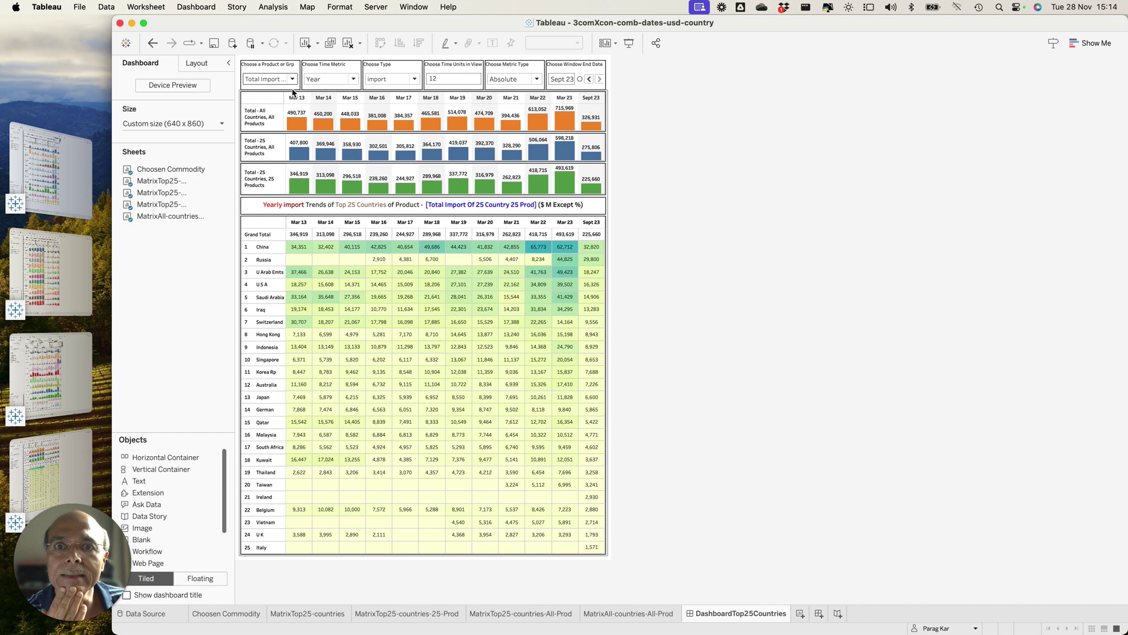
{"action": "left_click", "coordinate": [291, 81]}
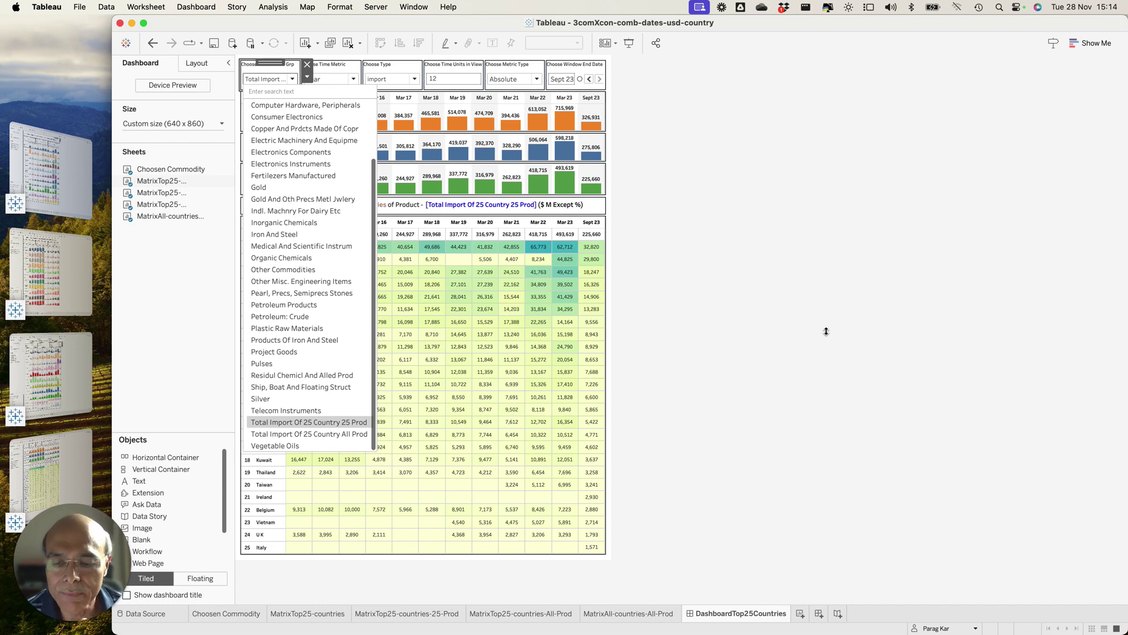
{"action": "left_click", "coordinate": [738, 319]}
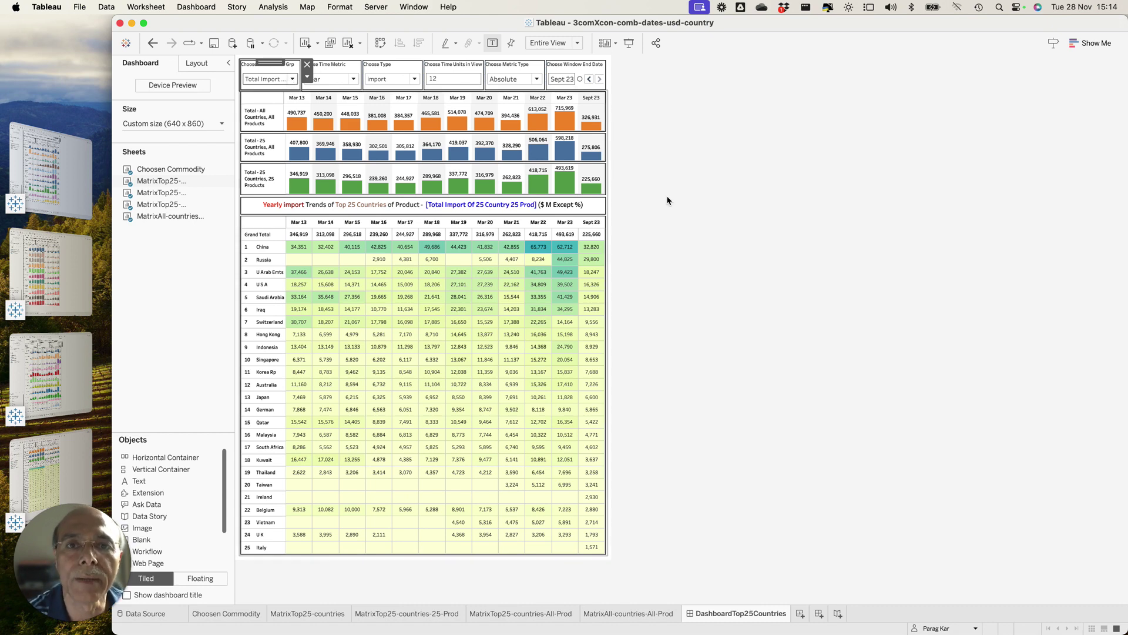
{"action": "left_click", "coordinate": [791, 210]}
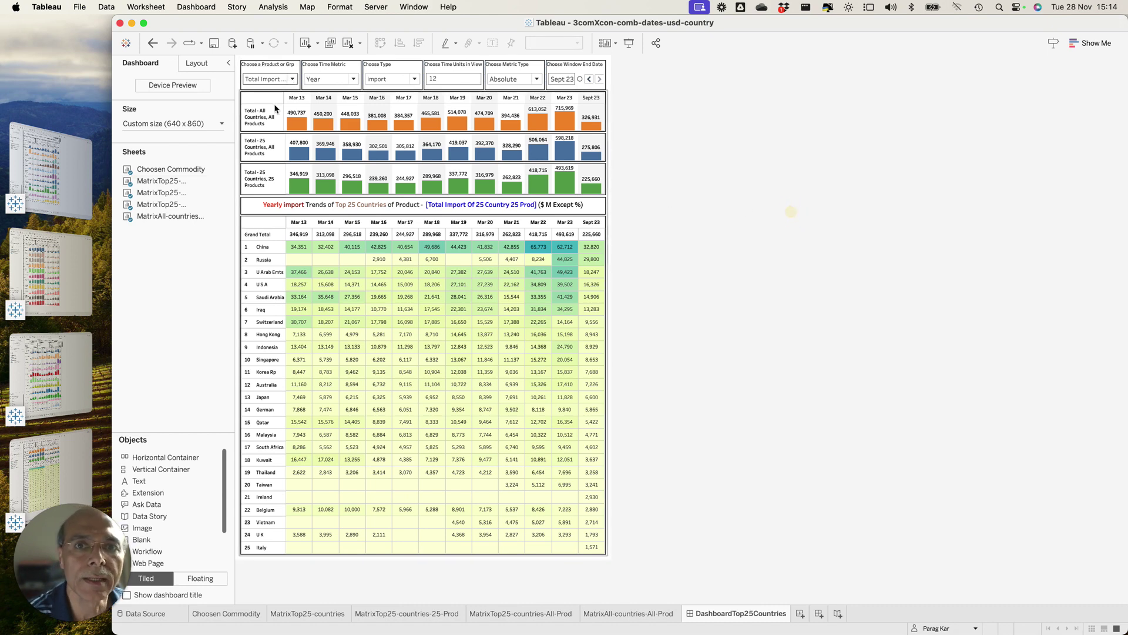
- Search the product choices for "Pet" and show the yearly imports of Petroleum: Crude by country
{"action": "left_click", "coordinate": [290, 79]}
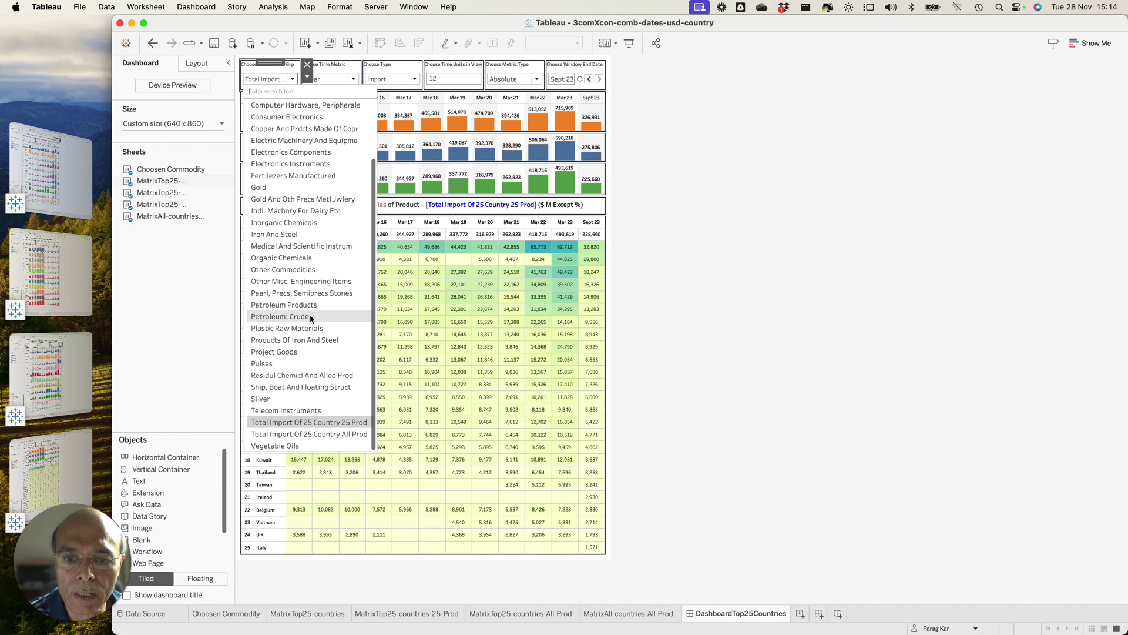
{"action": "scroll", "coordinate": [310, 317], "scroll_direction": "up", "scroll_amount": 3}
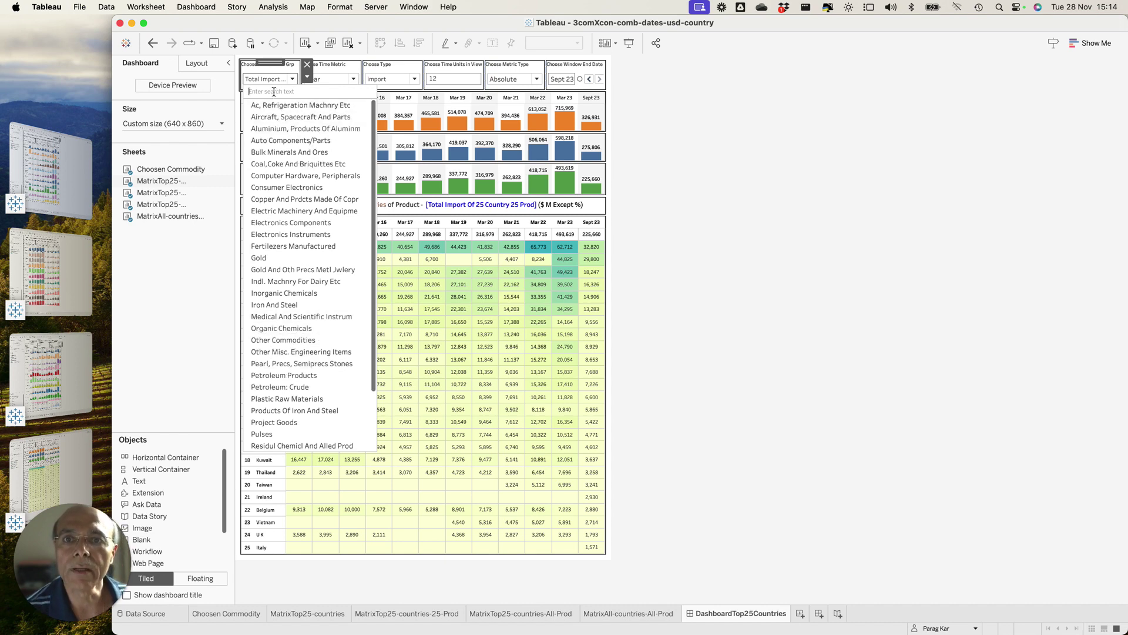
{"action": "type", "text": "Pet"}
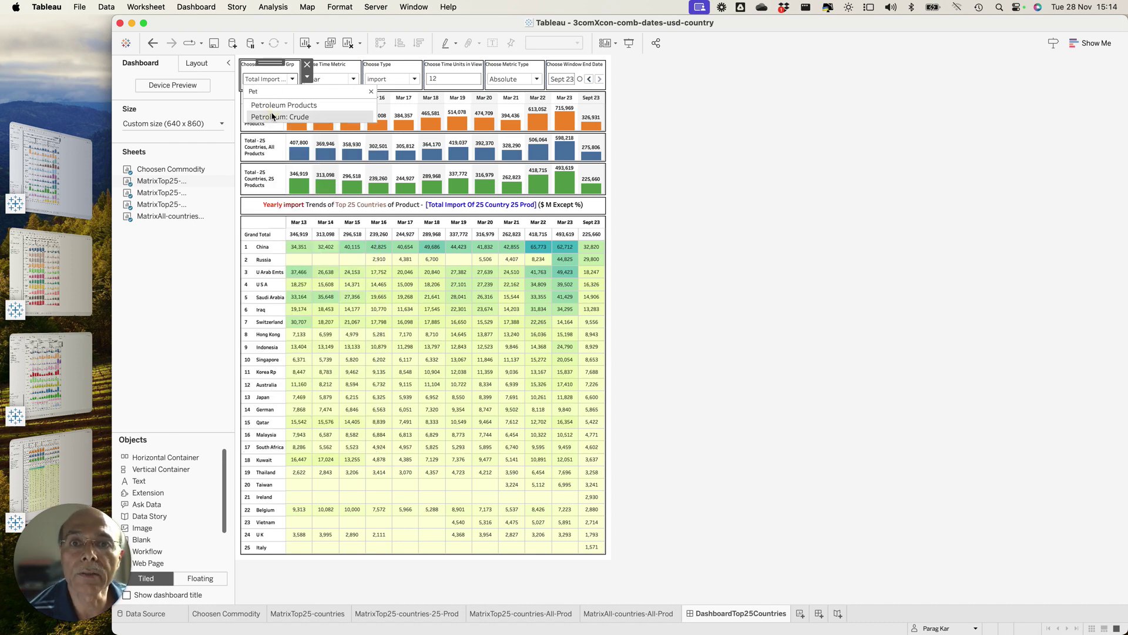
{"action": "left_click", "coordinate": [278, 117]}
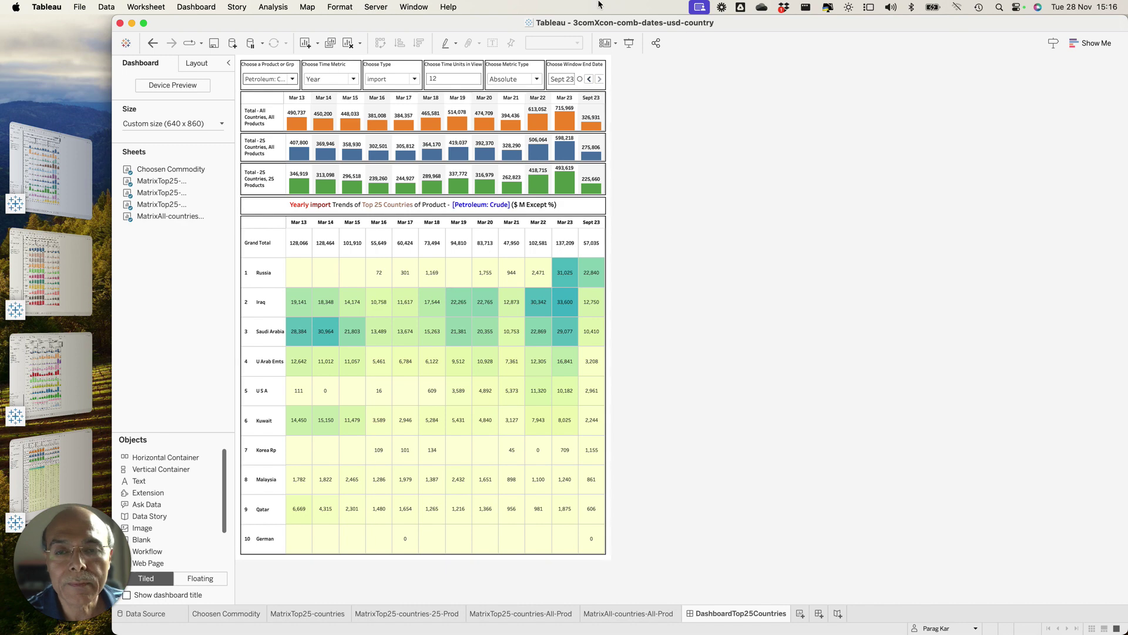
- Change the product to Electronics Components to show its yearly imports by country
{"action": "left_click", "coordinate": [288, 79]}
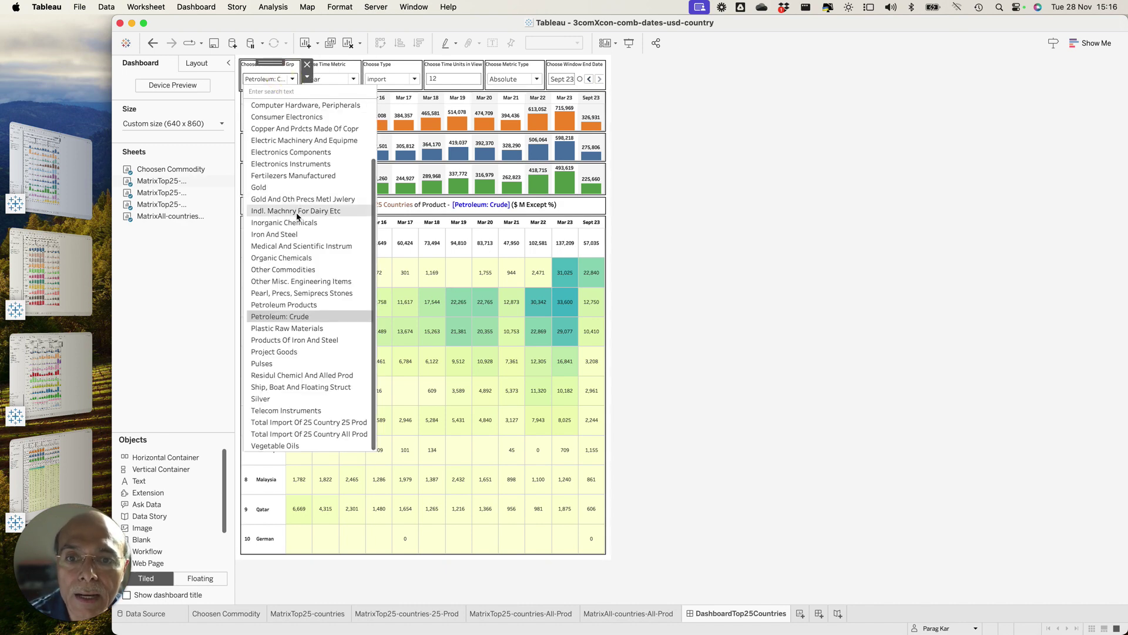
{"action": "left_click", "coordinate": [300, 154]}
{"action": "left_click", "coordinate": [688, 247]}
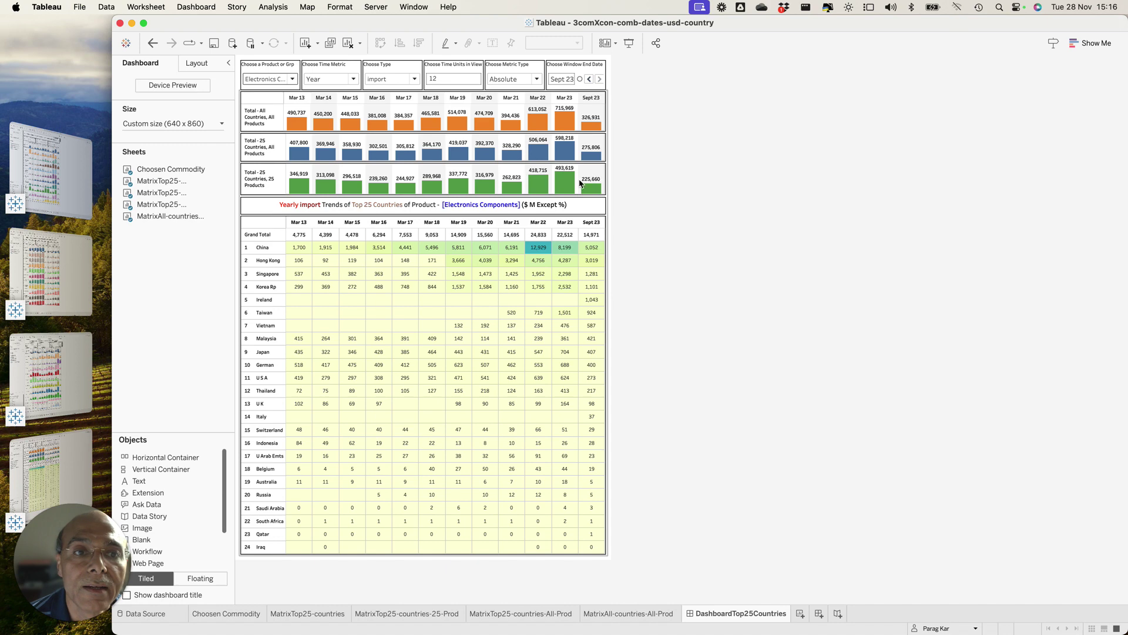
- Set the product back to Gold and switch the trade type to export
{"action": "left_click", "coordinate": [292, 79]}
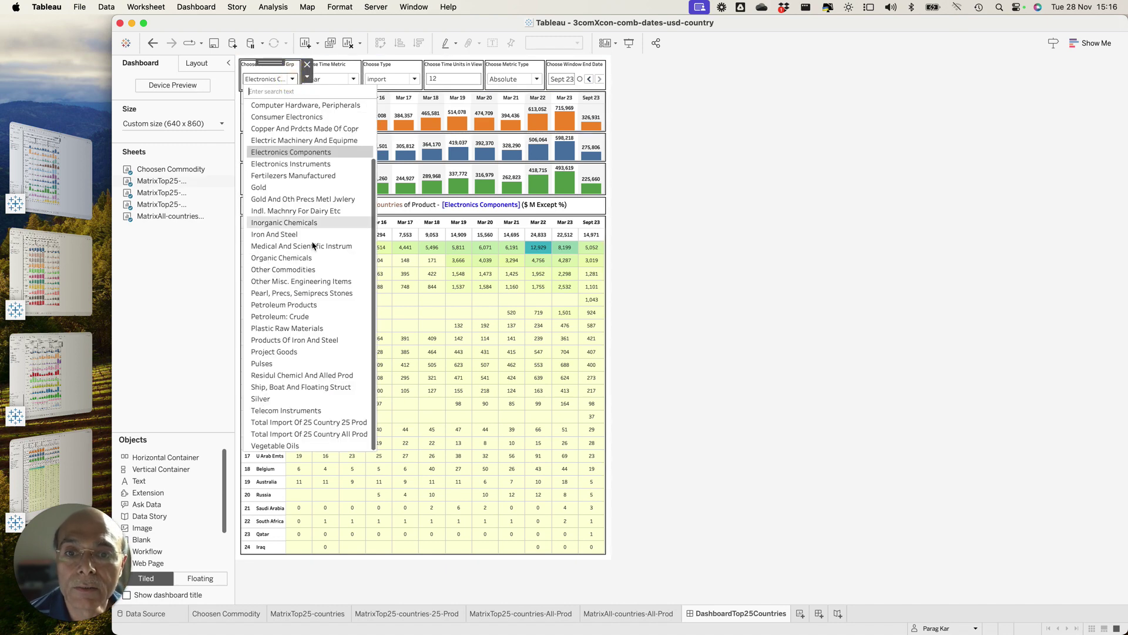
{"action": "scroll", "coordinate": [286, 270], "scroll_direction": "up", "scroll_amount": 3}
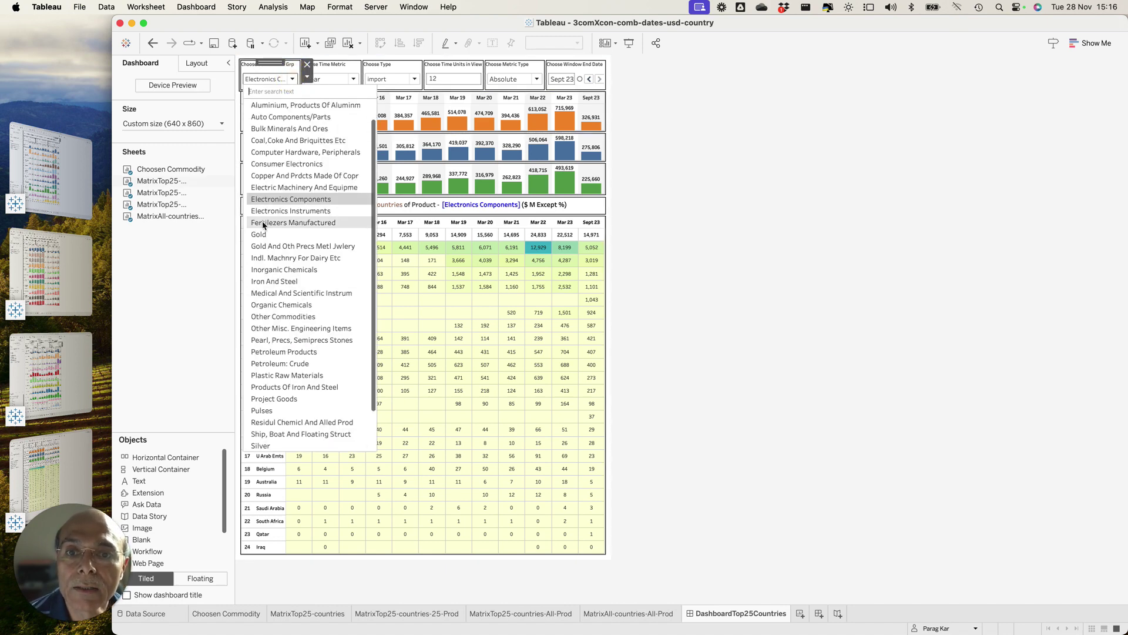
{"action": "left_click", "coordinate": [258, 235]}
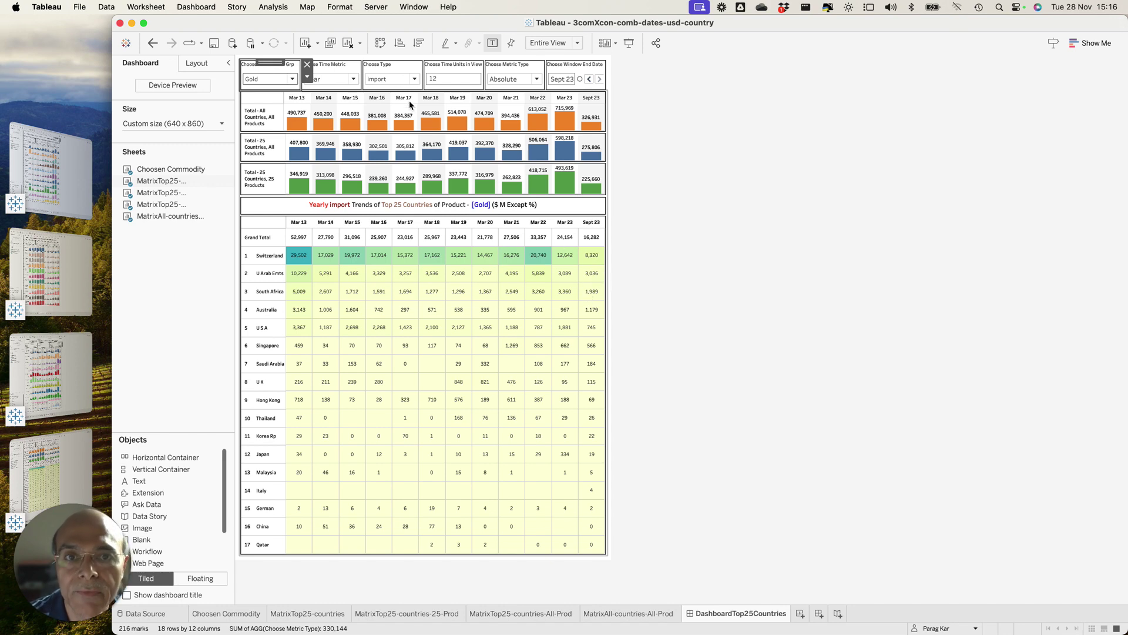
{"action": "left_click", "coordinate": [404, 78]}
{"action": "left_click", "coordinate": [396, 93]}
- Look through the export product choices and show yearly exports of Electronics Components, followed by those of Electronics Instruments
{"action": "left_click", "coordinate": [292, 81]}
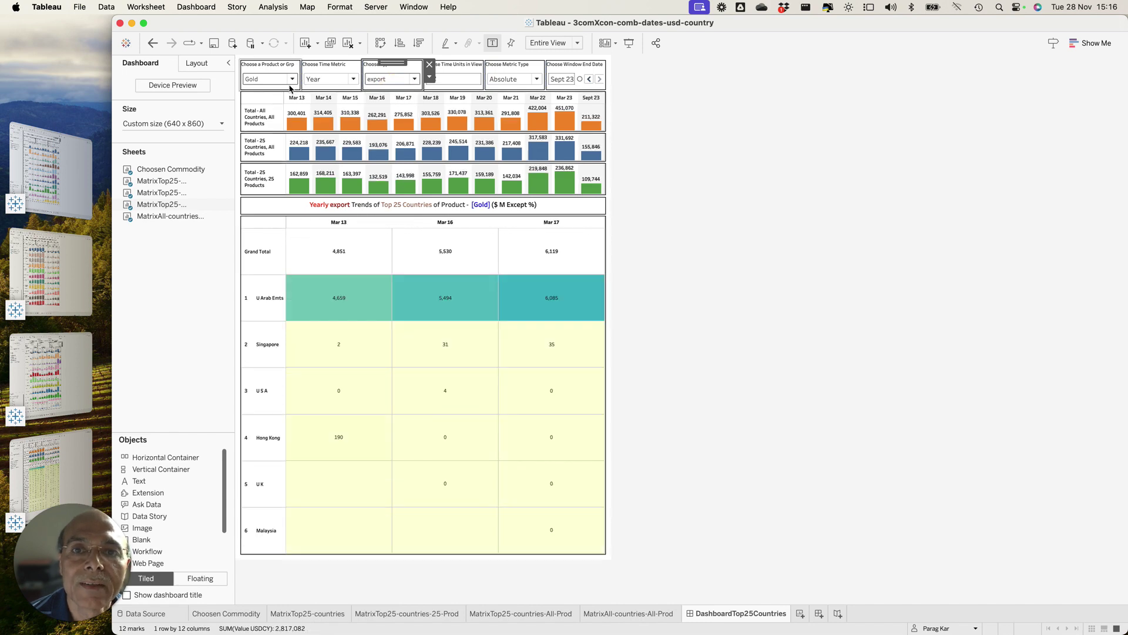
{"action": "left_click", "coordinate": [291, 80]}
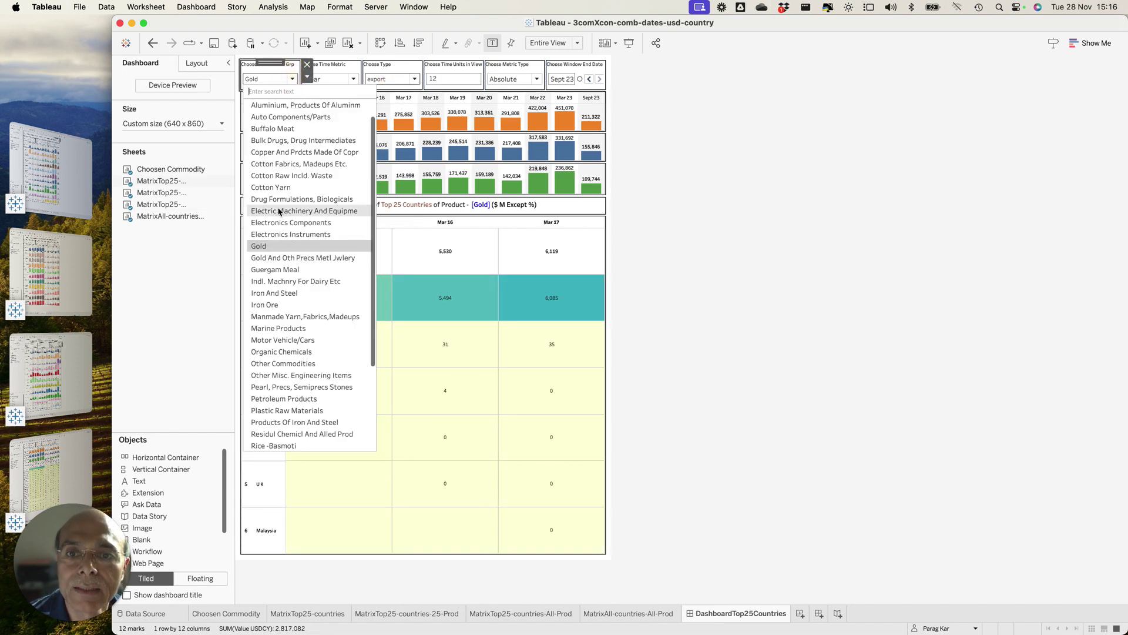
{"action": "scroll", "coordinate": [279, 212], "scroll_direction": "up", "scroll_amount": 2}
{"action": "scroll", "coordinate": [288, 270], "scroll_direction": "down", "scroll_amount": 4}
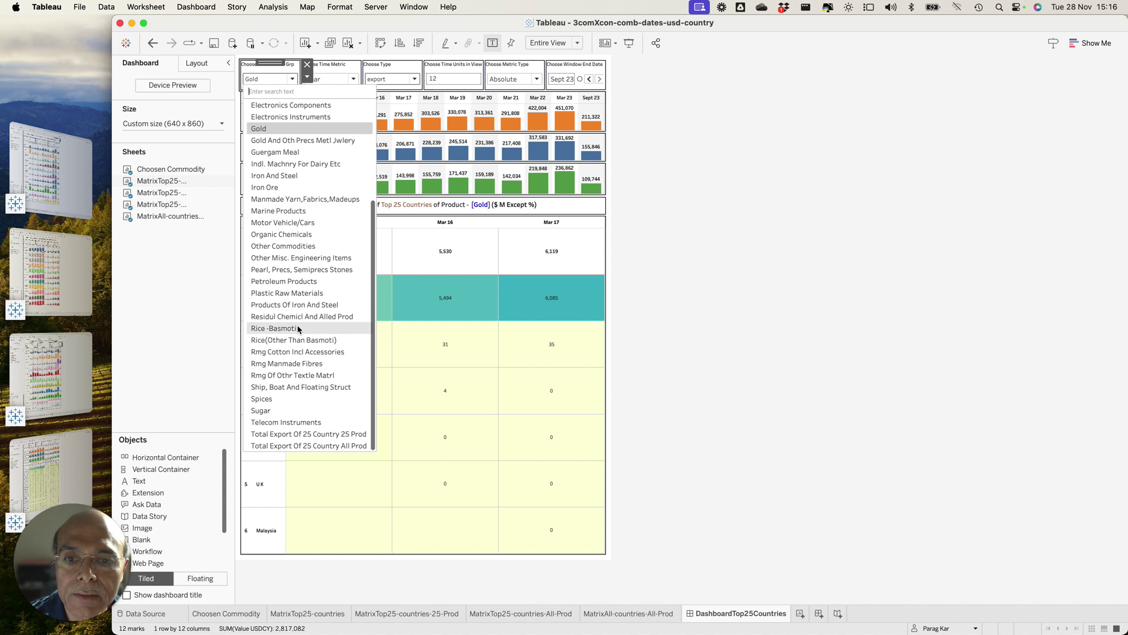
{"action": "scroll", "coordinate": [298, 327], "scroll_direction": "up", "scroll_amount": 4}
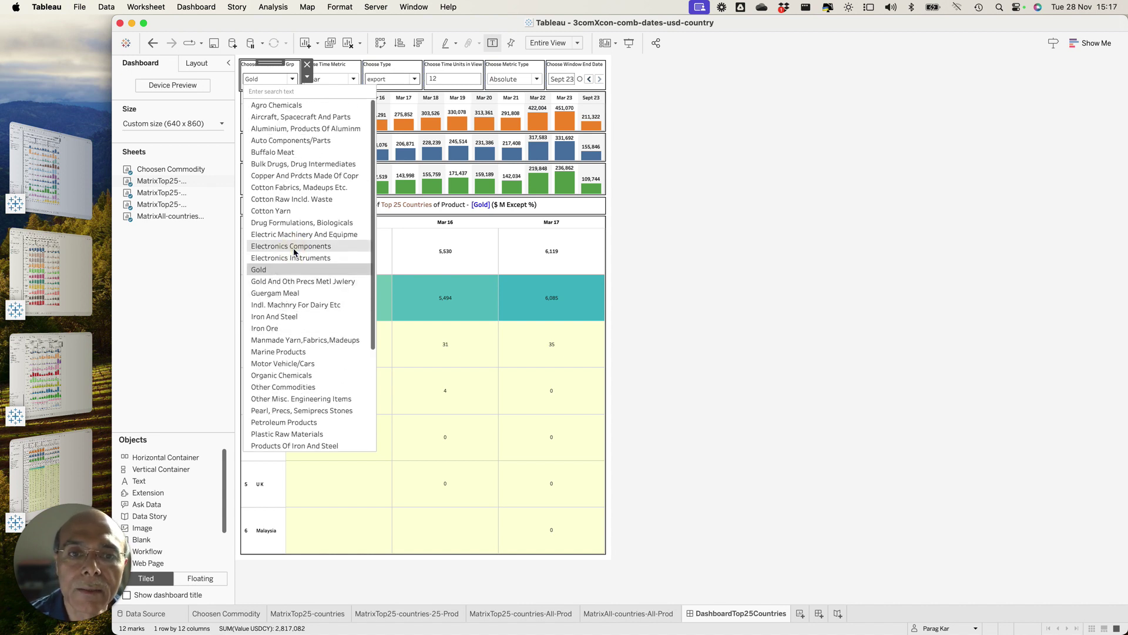
{"action": "left_click", "coordinate": [294, 249]}
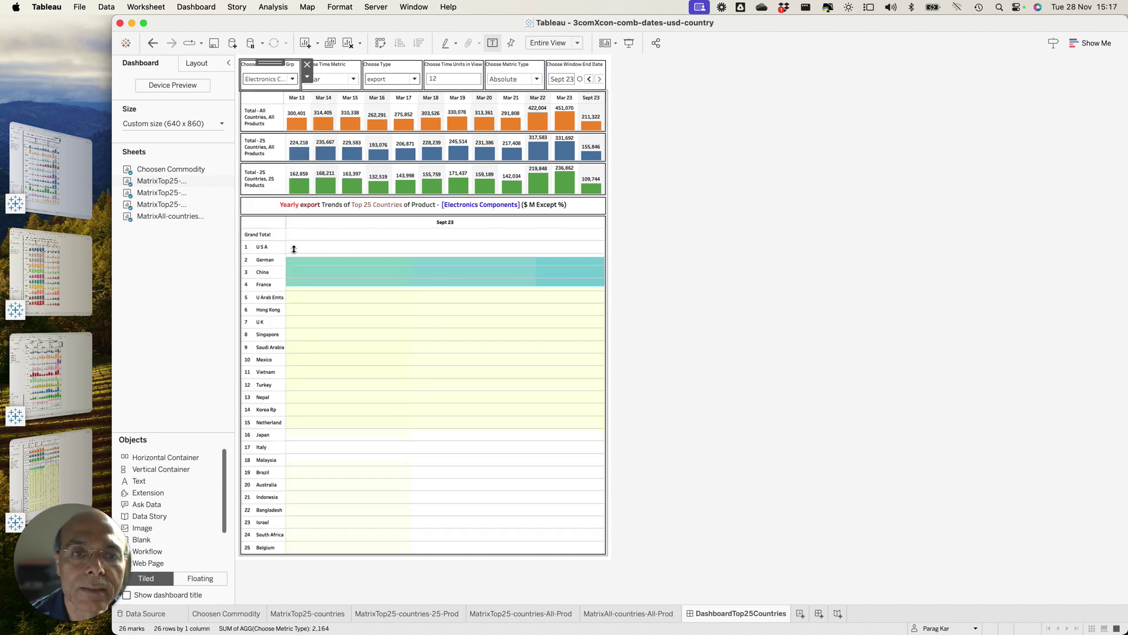
{"action": "left_click", "coordinate": [292, 79]}
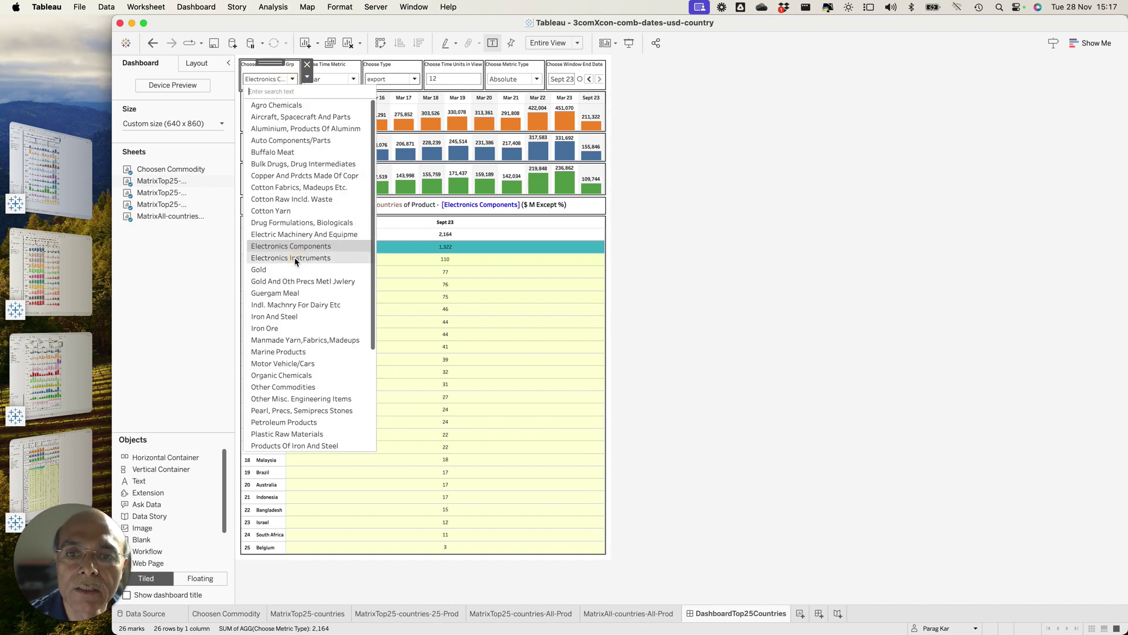
{"action": "left_click", "coordinate": [294, 258]}
- Search the product choices for "Ele" and show the yearly exports of Electric Machinery And Equipme
{"action": "left_click", "coordinate": [292, 79]}
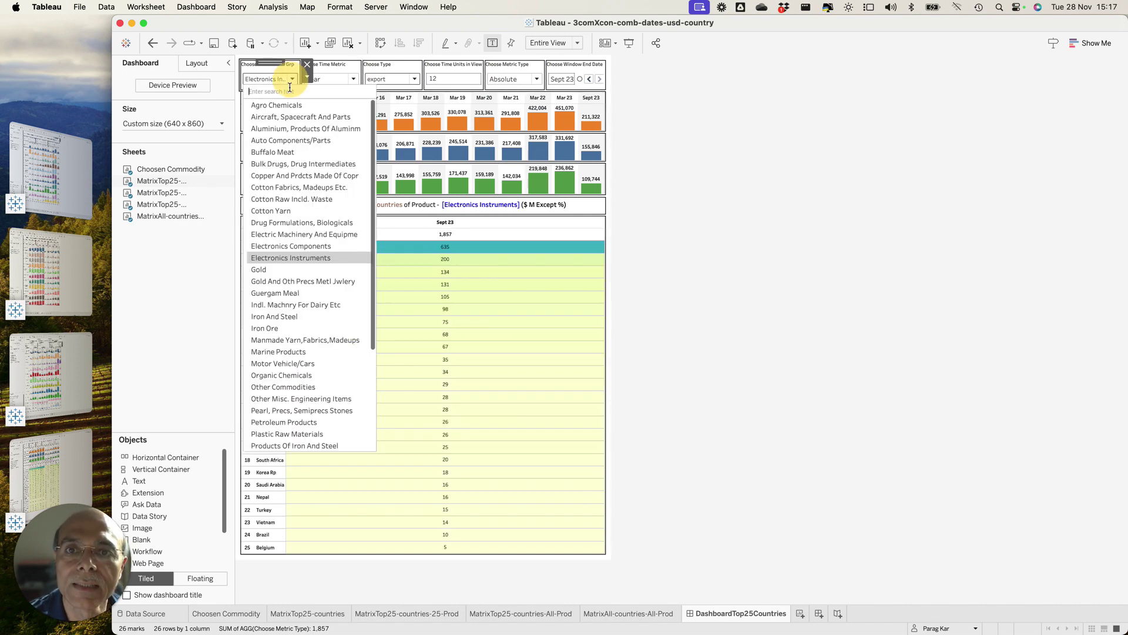
{"action": "type", "text": "Ele"}
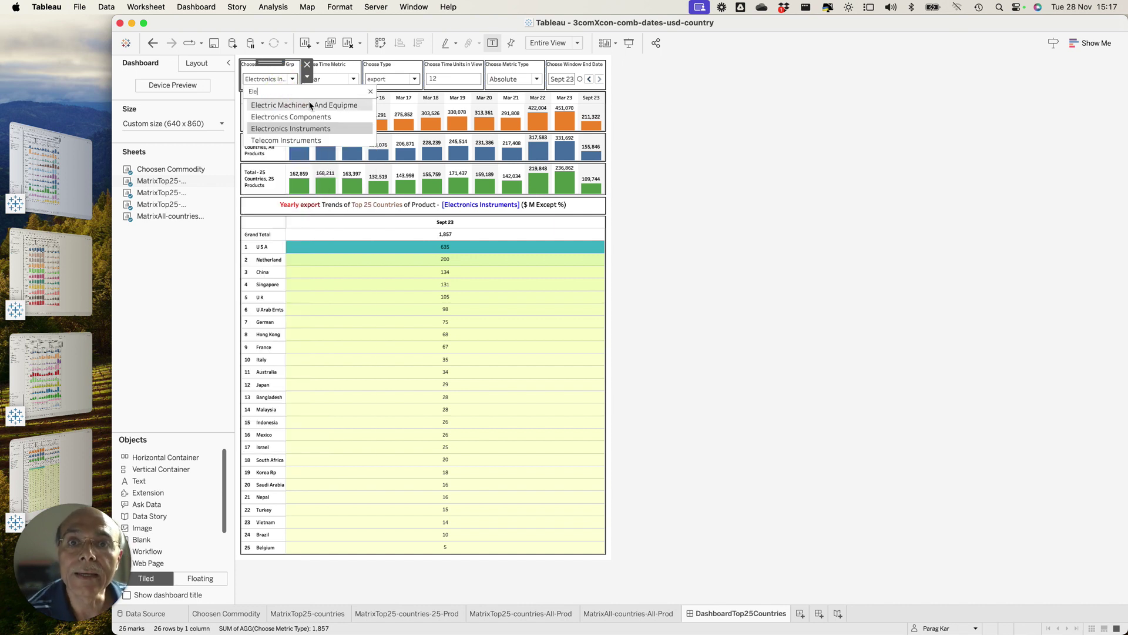
{"action": "left_click", "coordinate": [322, 106]}
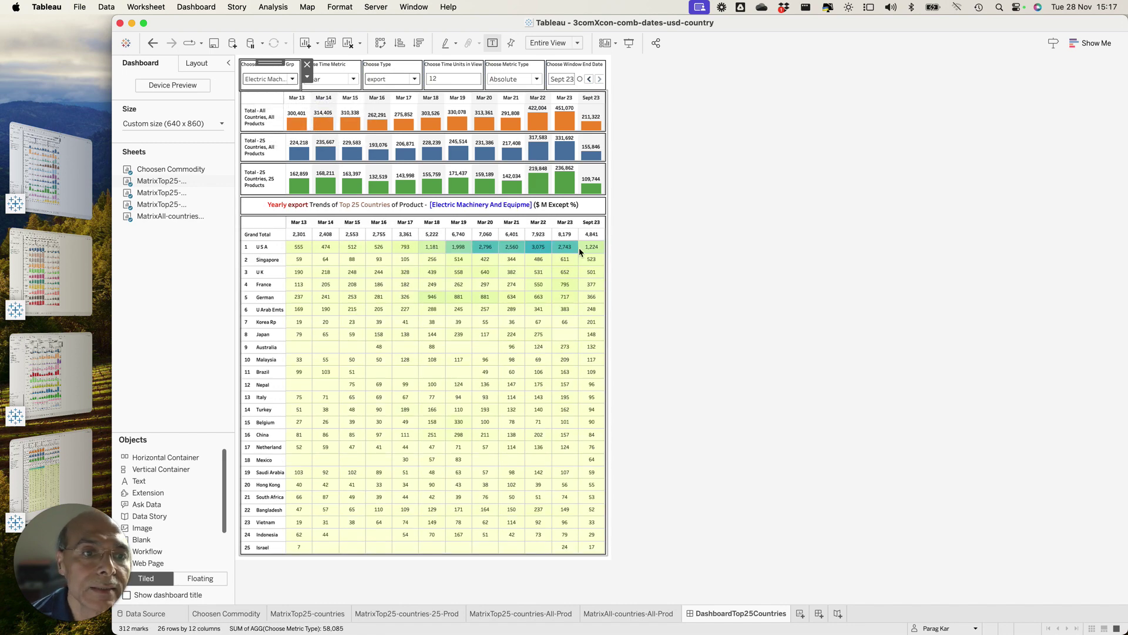
- Look through the export products, filter them by "Elec", and show the yearly exports of Telecom Instruments by country
{"action": "left_click", "coordinate": [292, 79]}
{"action": "scroll", "coordinate": [330, 315], "scroll_direction": "down", "scroll_amount": 3}
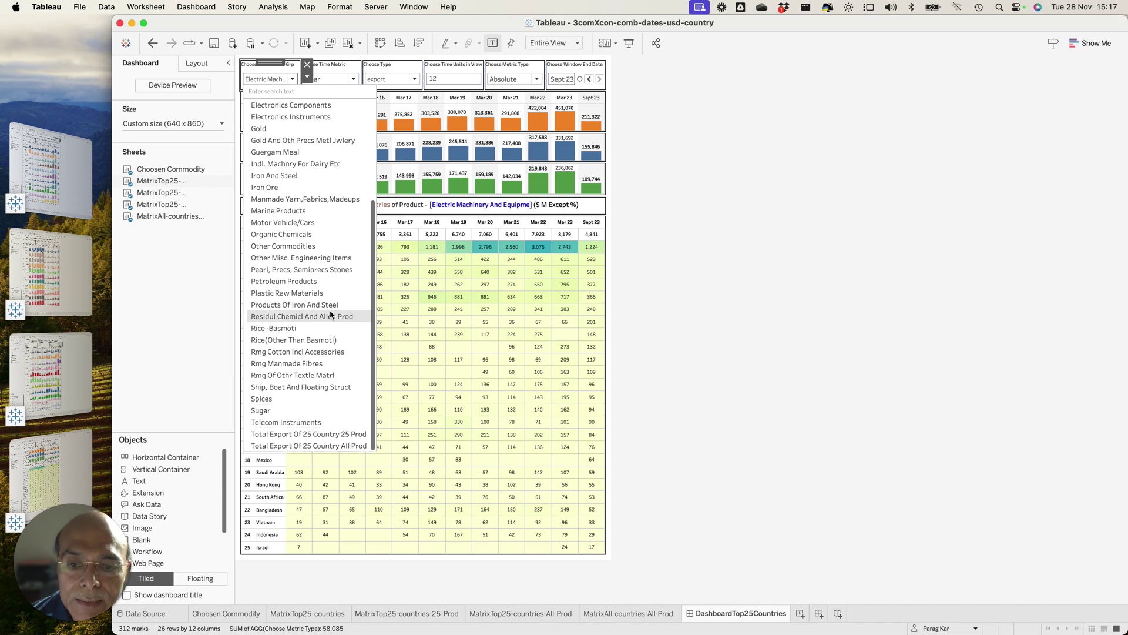
{"action": "scroll", "coordinate": [330, 315], "scroll_direction": "up", "scroll_amount": 5}
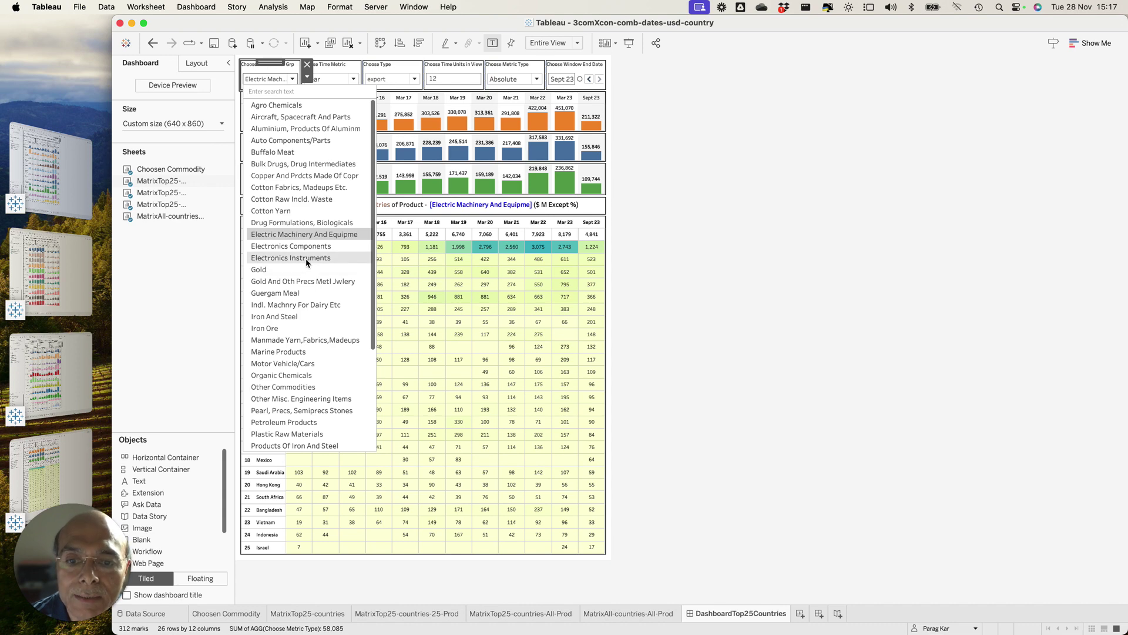
{"action": "scroll", "coordinate": [306, 263], "scroll_direction": "down", "scroll_amount": 4}
{"action": "scroll", "coordinate": [306, 262], "scroll_direction": "up", "scroll_amount": 4}
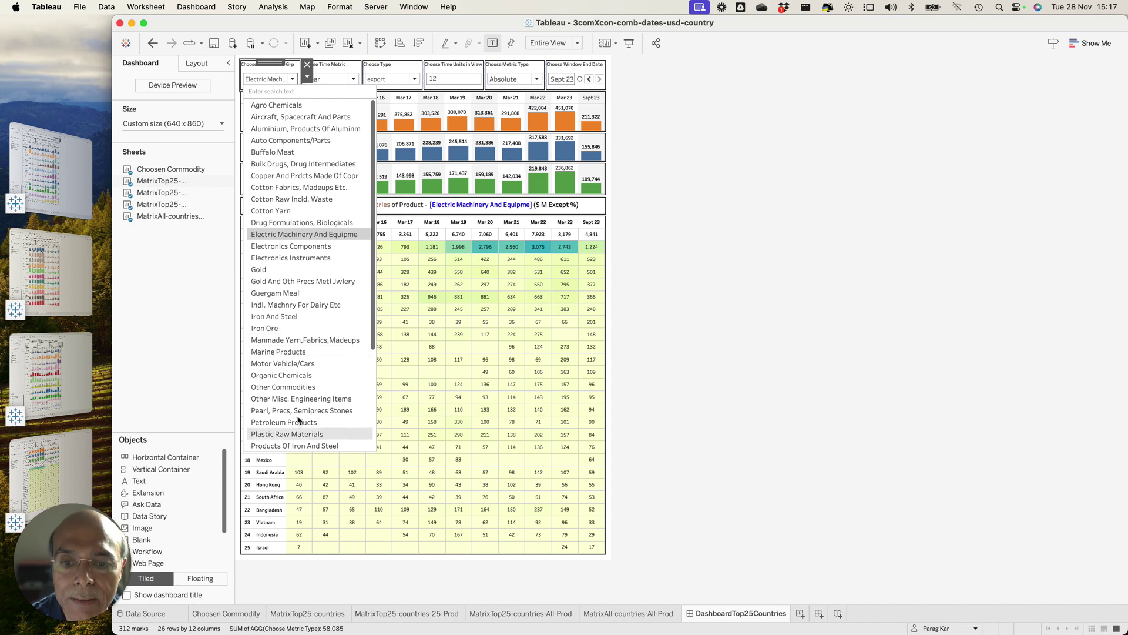
{"action": "left_click", "coordinate": [255, 91]}
{"action": "type", "text": "El"}
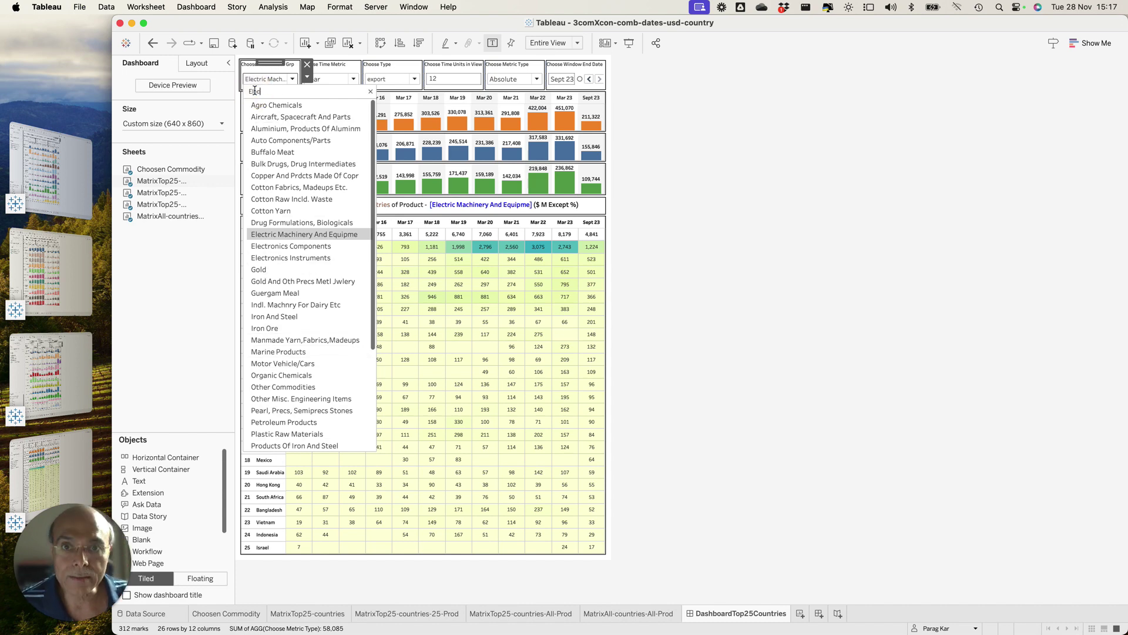
{"action": "type", "text": "ec"}
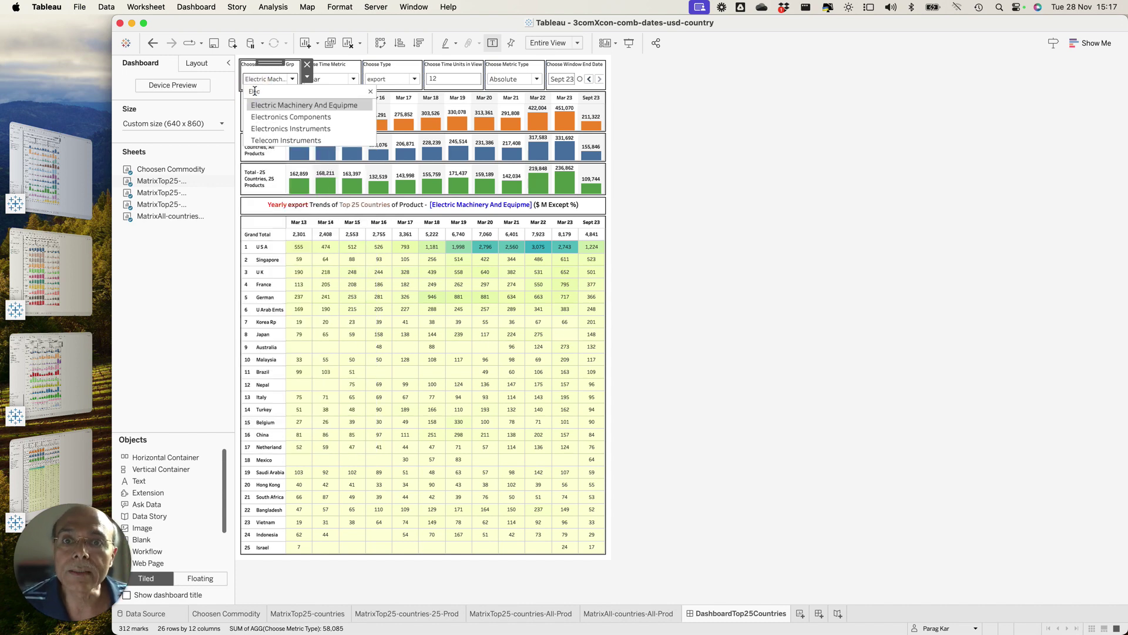
{"action": "left_click", "coordinate": [305, 143]}
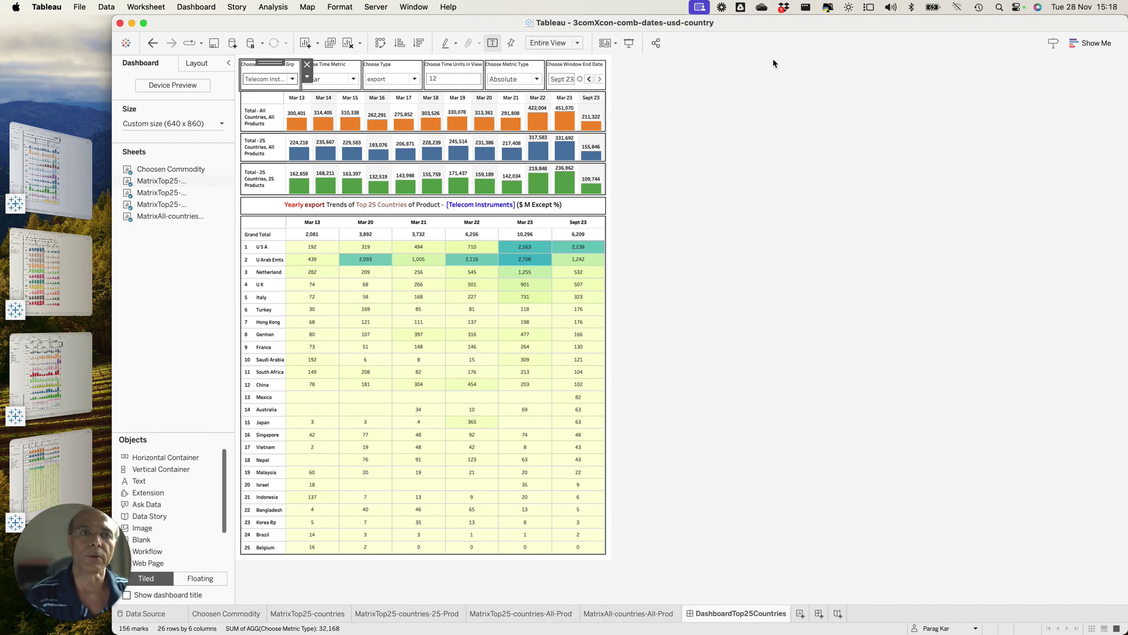
{"action": "left_click", "coordinate": [757, 92]}
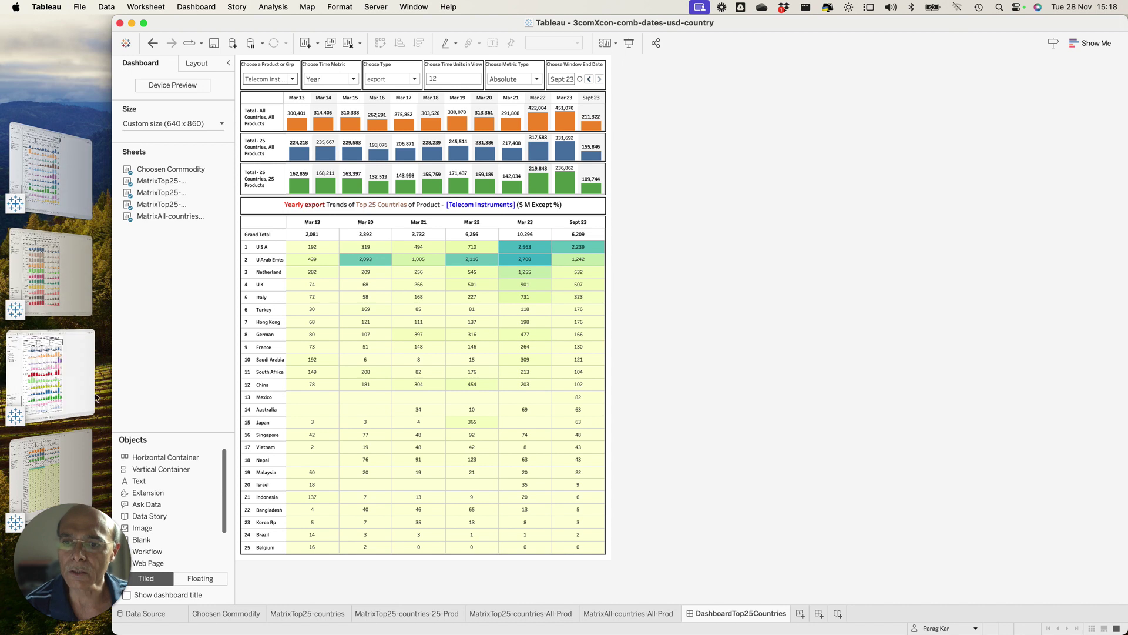